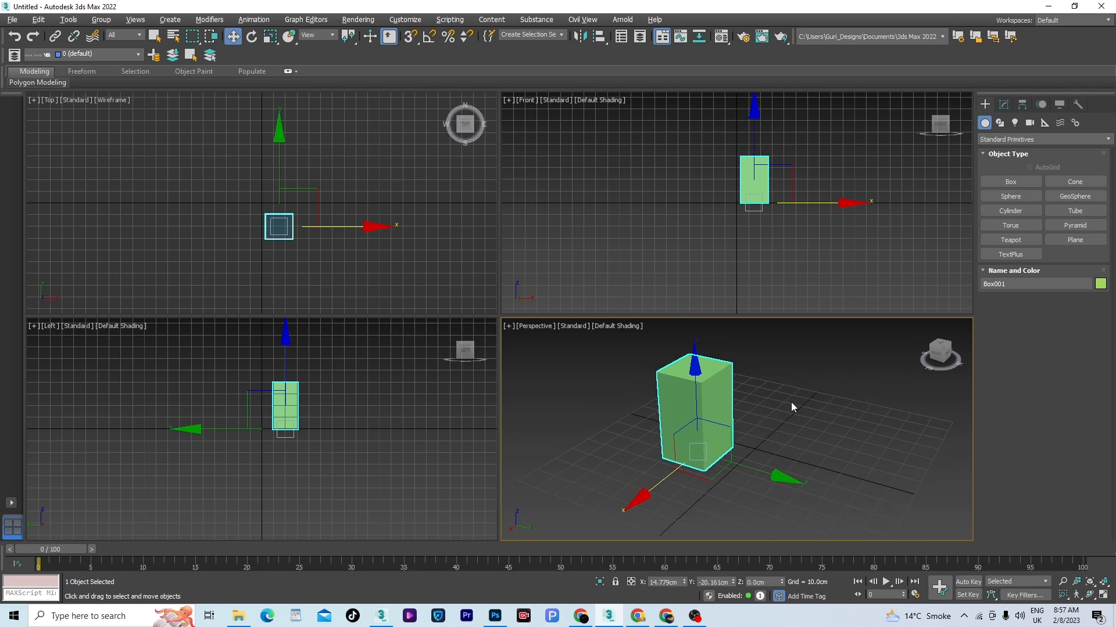
- Maximize the Perspective viewport and create a sphere centred on the box's nearest bottom corner
key("alt+w")
scroll(543, 332, "up", 2)
scroll(606, 323, "down", 2)
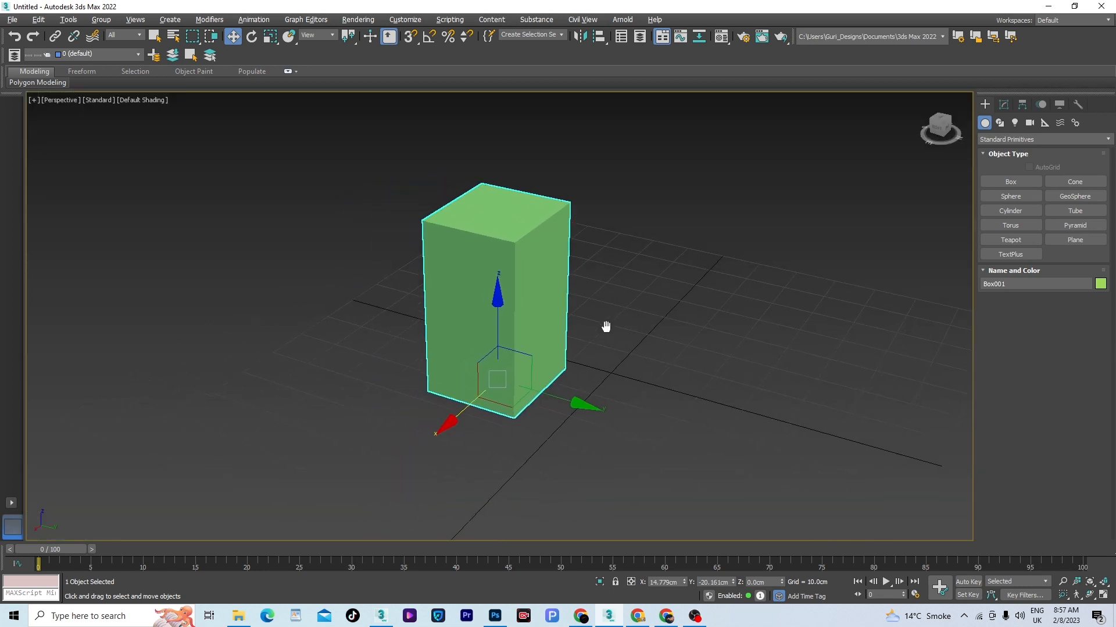
scroll(606, 323, "up", 3)
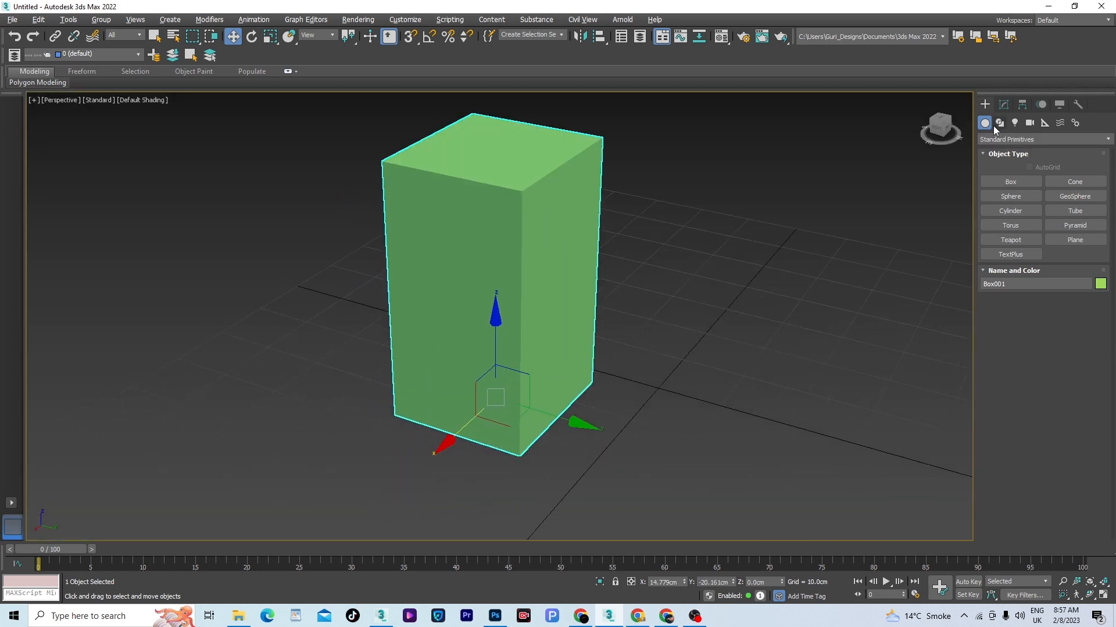
left_click(1010, 196)
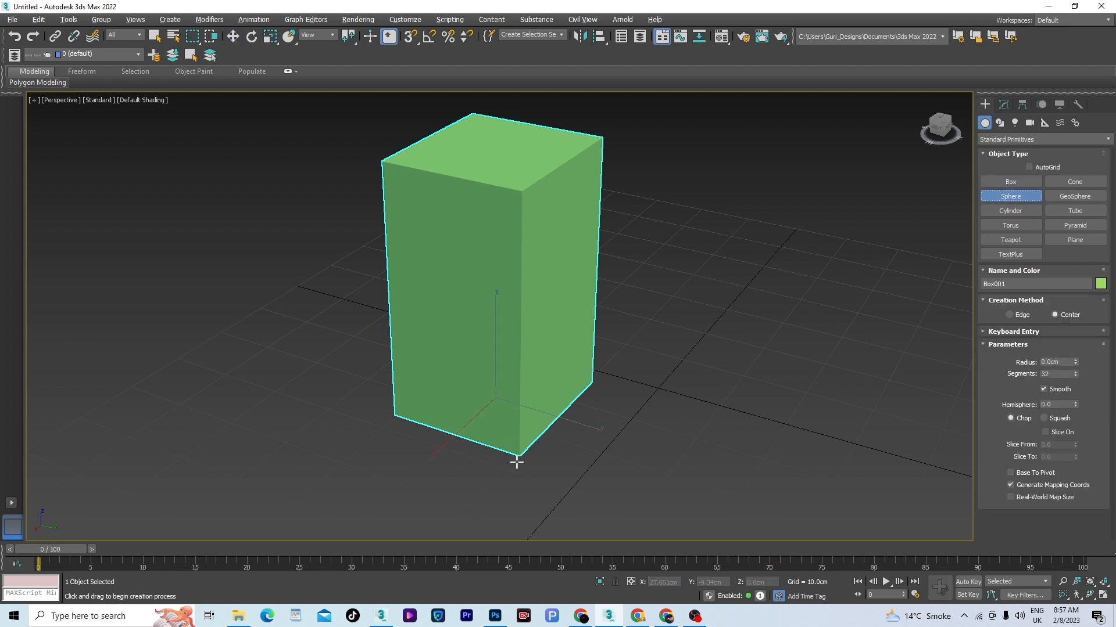
left_click_drag(521, 455, 526, 503)
key("w")
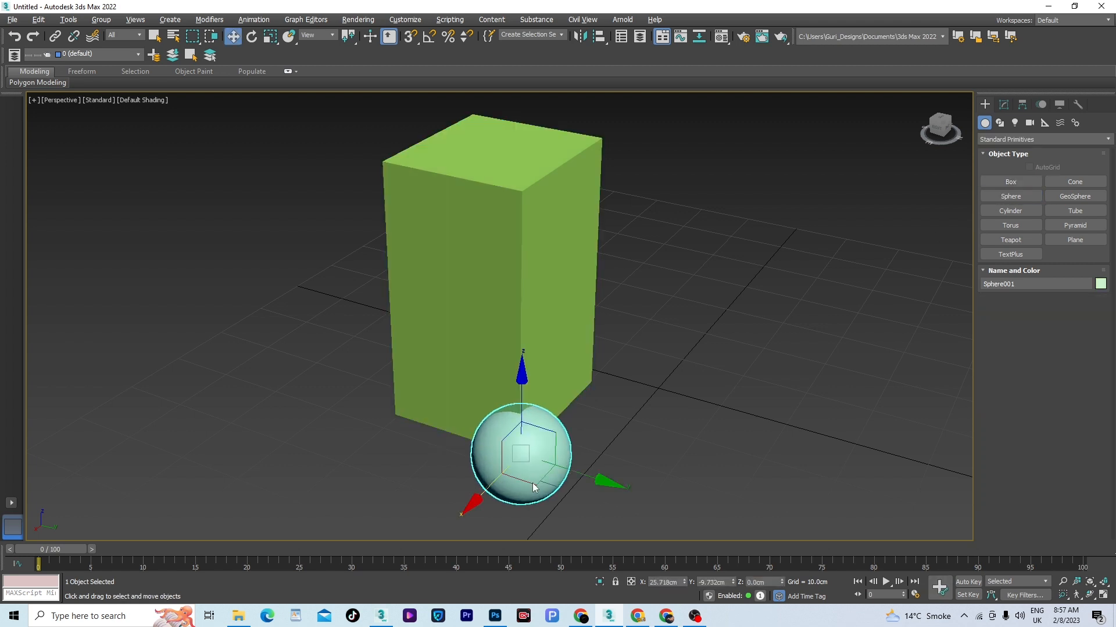
- Add a second, slightly larger sphere centred on the adjacent bottom corner of the box
middle_click_drag(691, 415, 615, 419, "alt")
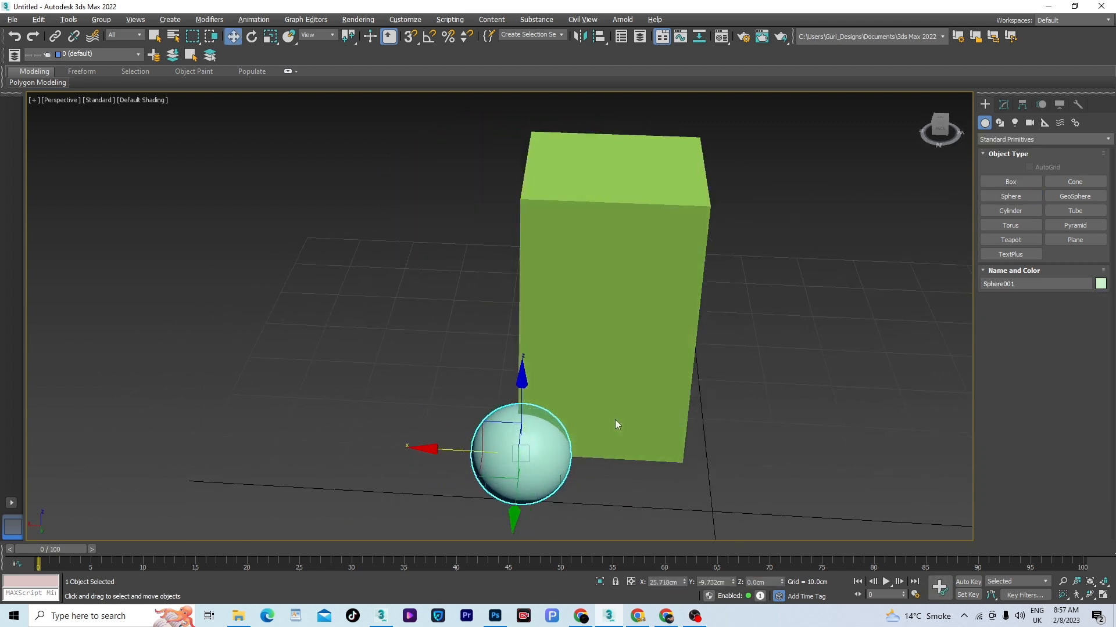
left_click(1010, 196)
left_click_drag(681, 463, 738, 463)
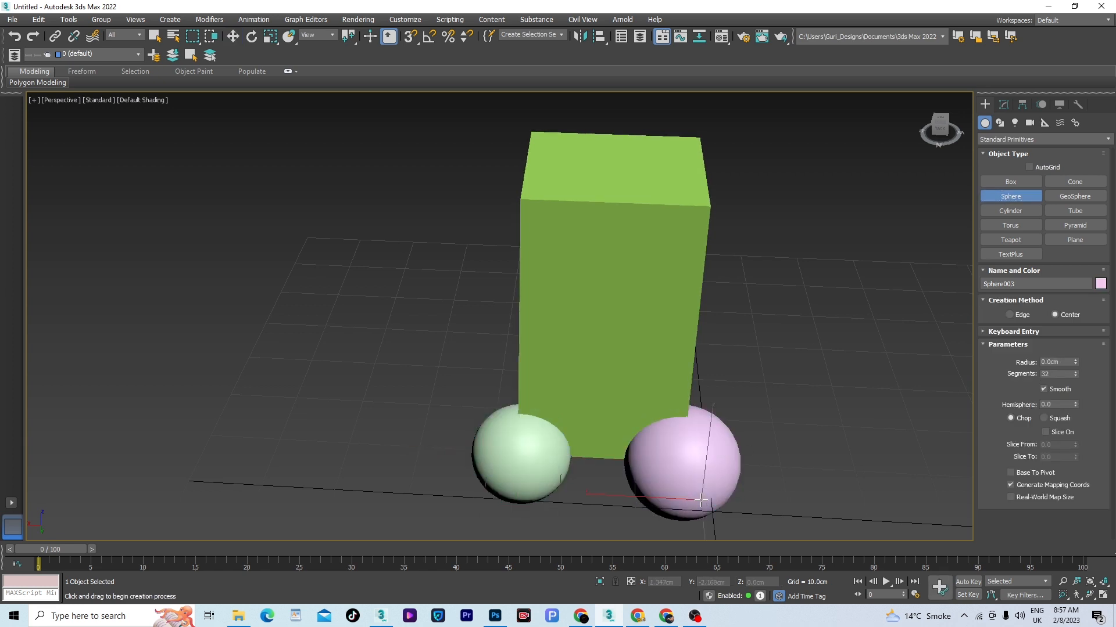
key("w")
- Create a third sphere on the next free bottom corner at the far side of the box
middle_click_drag(795, 393, 634, 378, "alt")
scroll(627, 295, "down", 6)
scroll(625, 299, "up", 6)
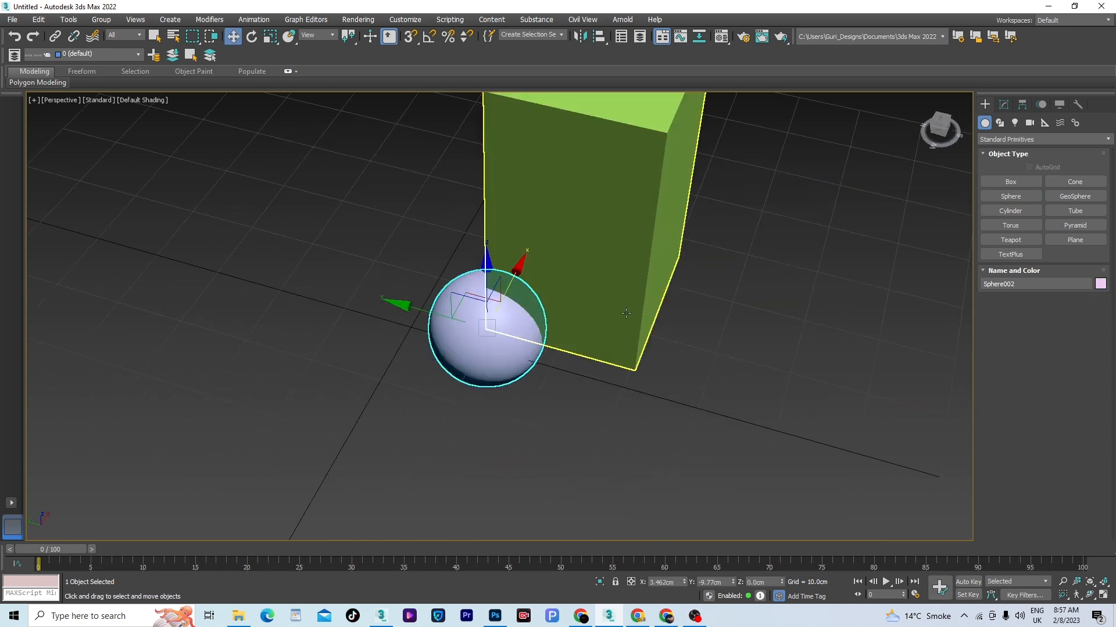
left_click(645, 318)
left_click(1017, 195)
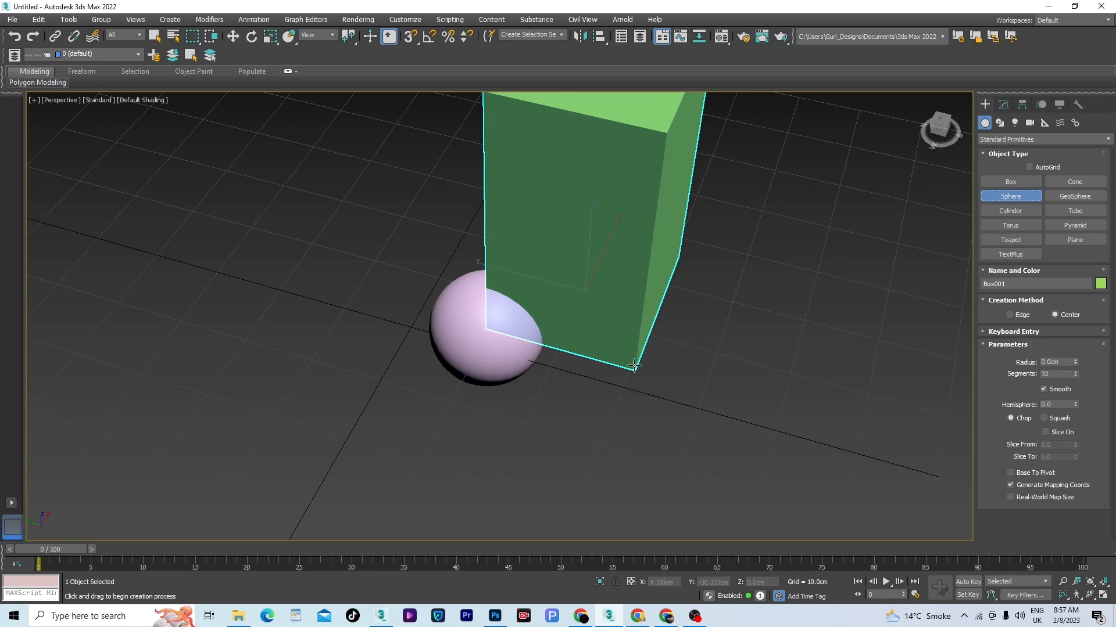
left_click_drag(632, 368, 647, 403)
key("w")
- Create a fourth sphere centred on the last free bottom corner of the box
middle_click_drag(773, 384, 642, 344, "alt")
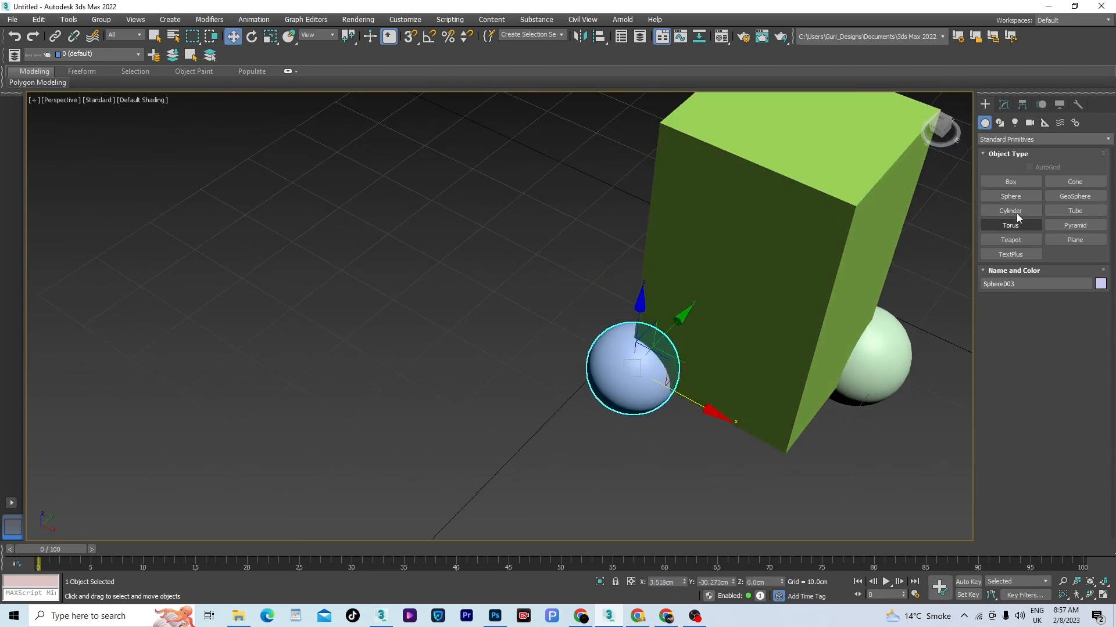
left_click(1014, 199)
left_click_drag(786, 452, 808, 488)
key("w")
- In the Left view, raise the orange sphere partway up its box edge and the lavender sphere behind it to the box's top corner
key("l")
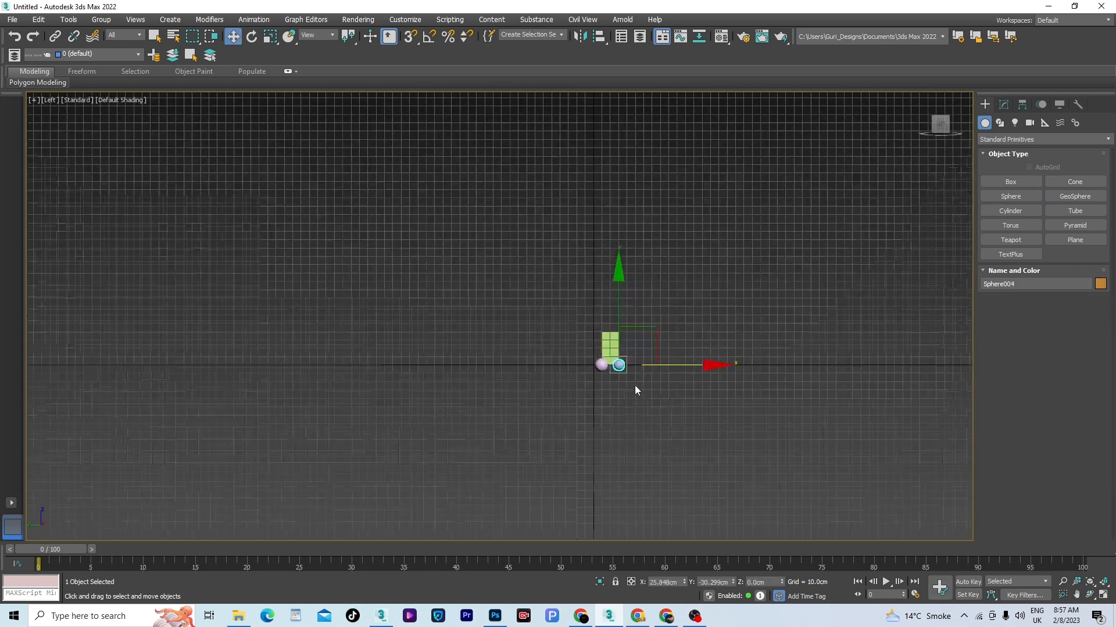
scroll(635, 385, "up", 5)
left_click_drag(507, 253, 512, 137)
left_click(510, 312)
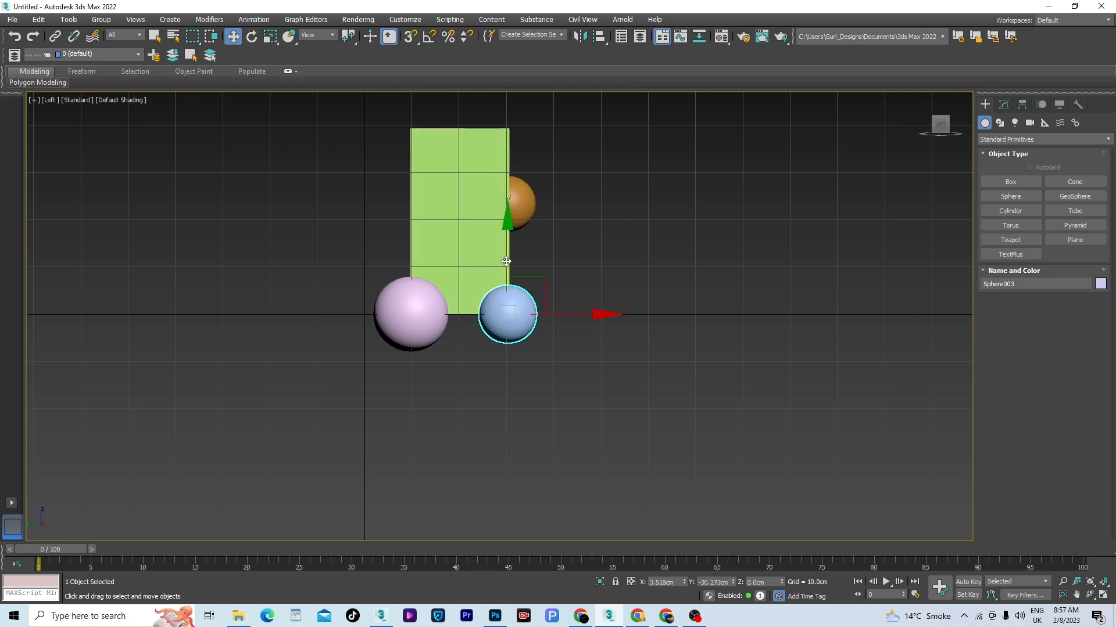
left_click_drag(509, 259, 543, 79)
- Raise the large pink sphere about 25 cm and lower the orange sphere to a height of about 15 cm
left_click(391, 316)
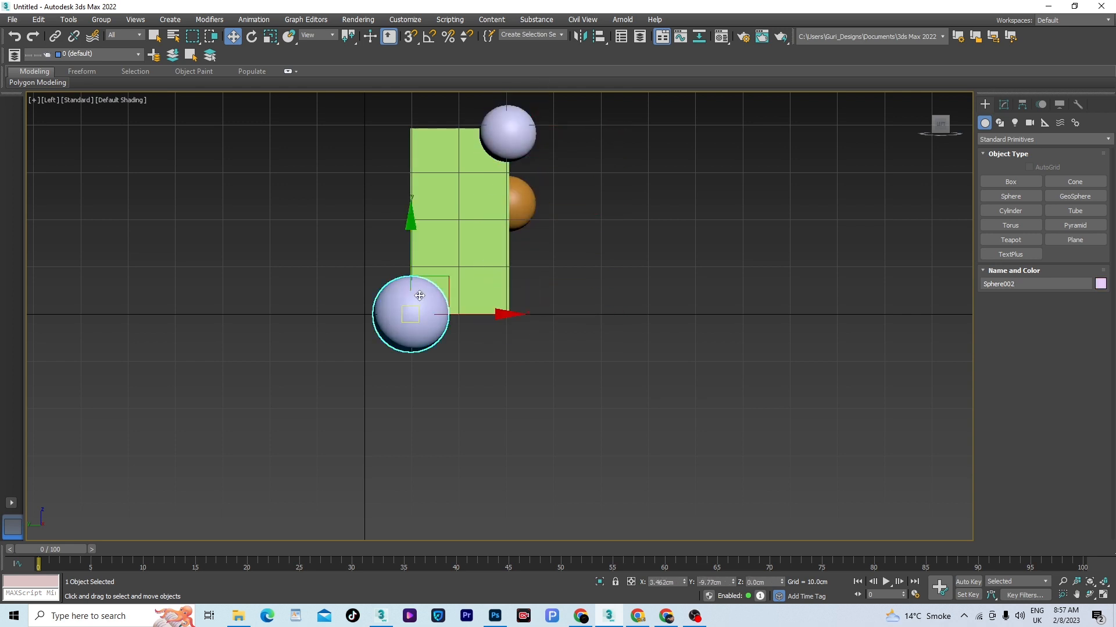
left_click_drag(407, 314, 407, 196)
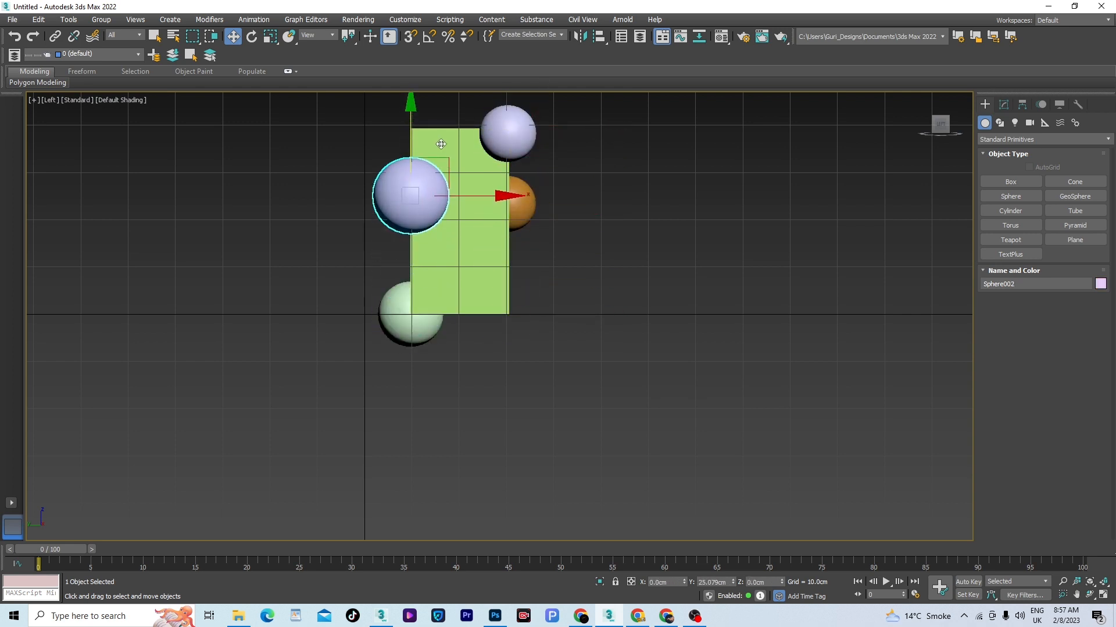
left_click(520, 203)
left_click_drag(511, 150, 512, 202)
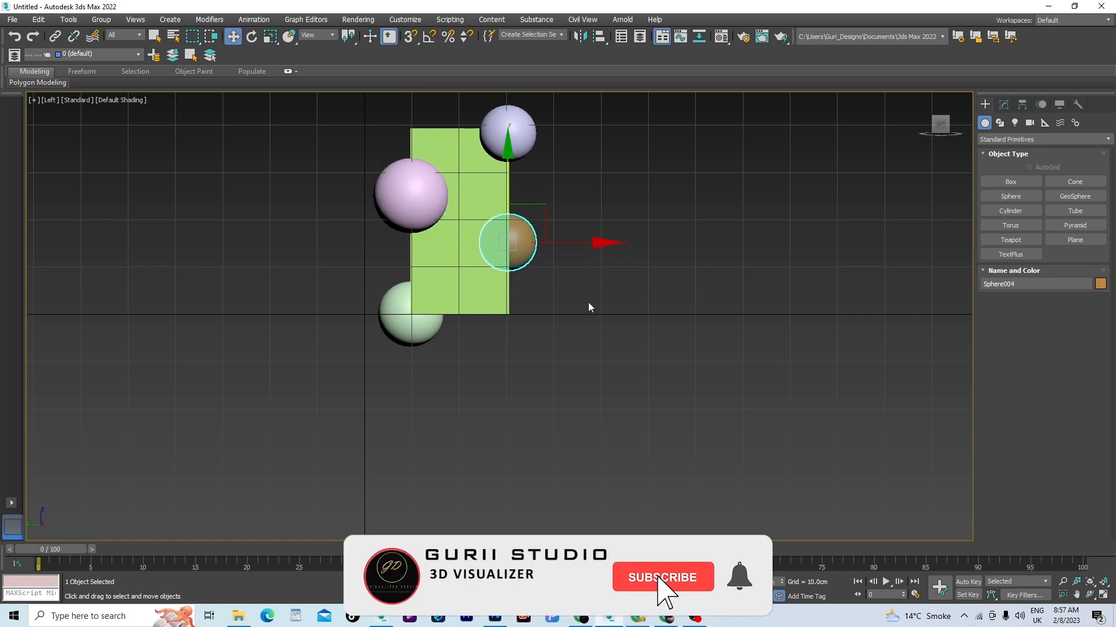
middle_click_drag(590, 306, 708, 373, "alt")
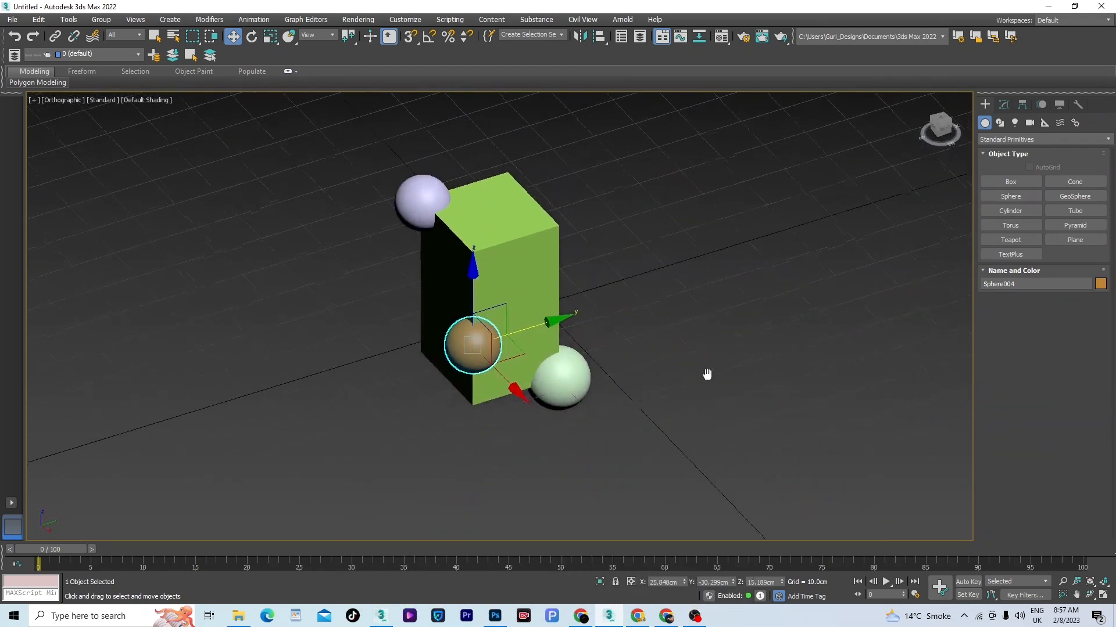
left_click(706, 380)
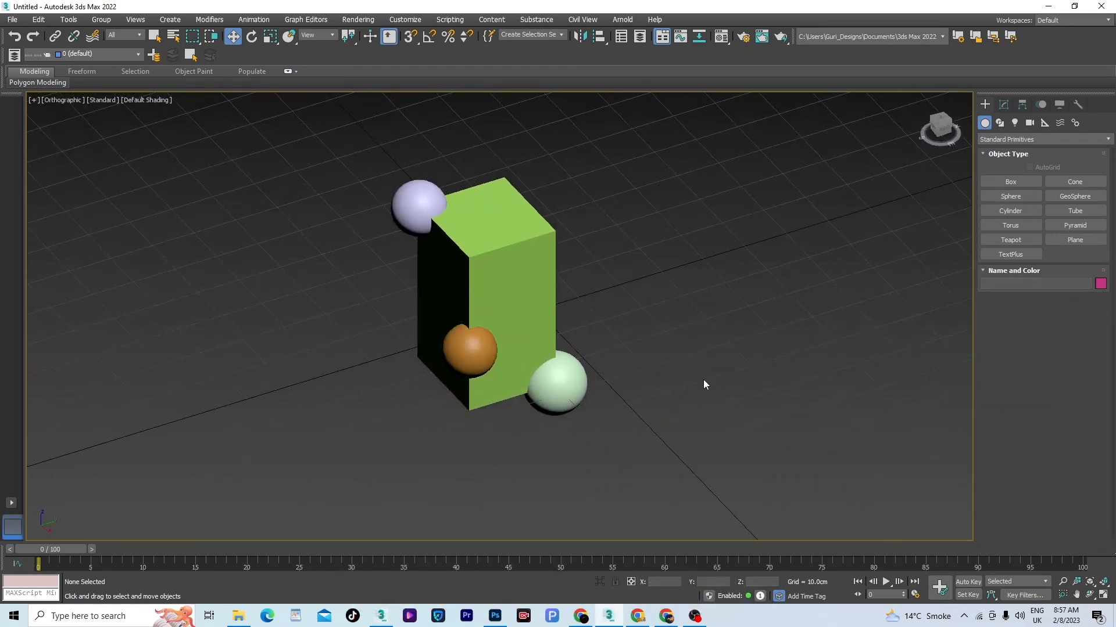
- Make the box a ProCutter compound object and pick the pale green sphere at its base as a stock object
left_click(1083, 140)
left_click(1007, 172)
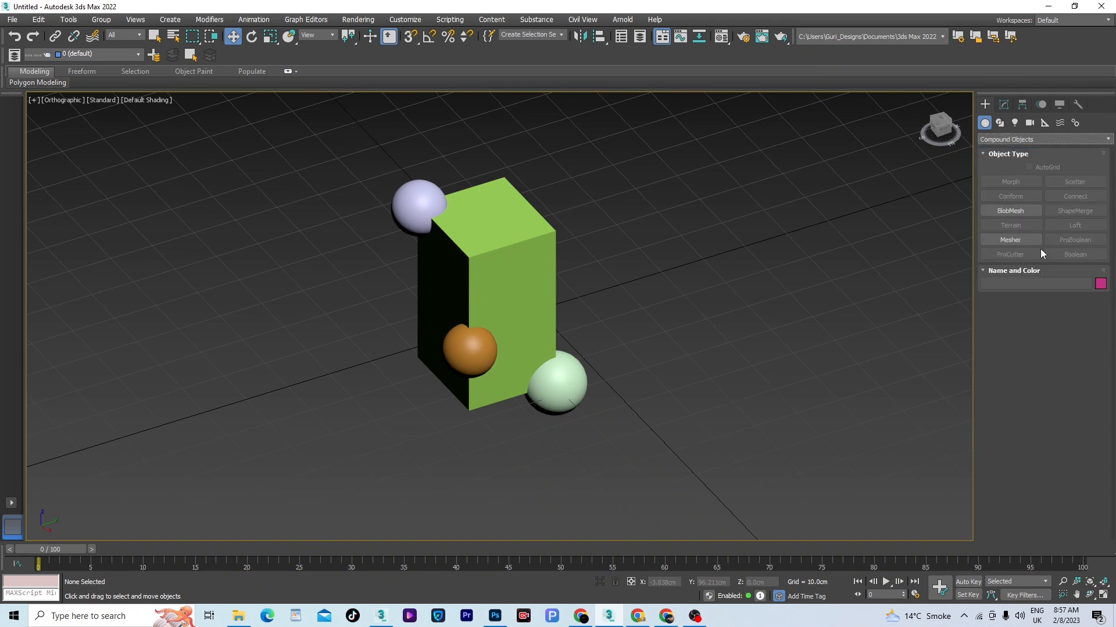
left_click(522, 278)
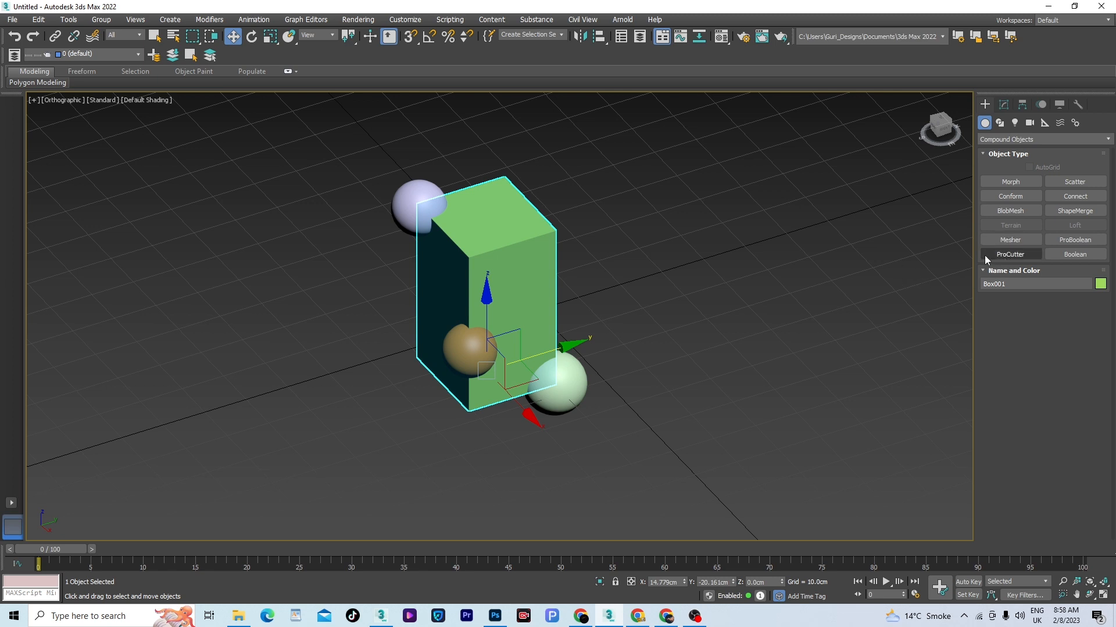
left_click(1015, 255)
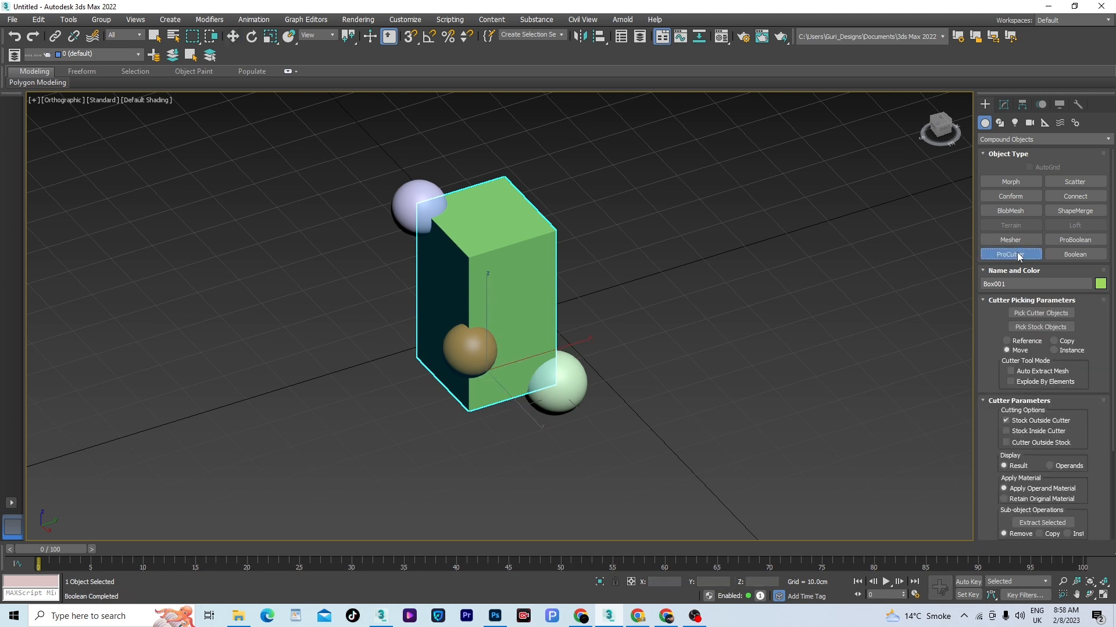
left_click(1044, 326)
left_click(570, 382)
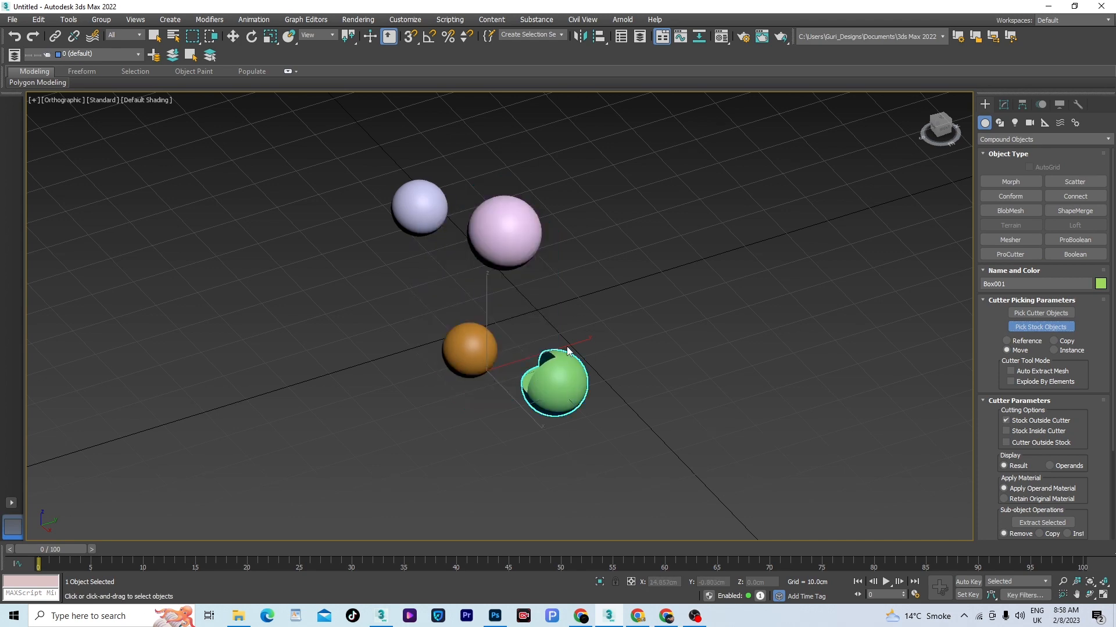
- Add the orange, pink and lavender spheres as further stock objects of the ProCutter
middle_click_drag(582, 396, 605, 390, "alt")
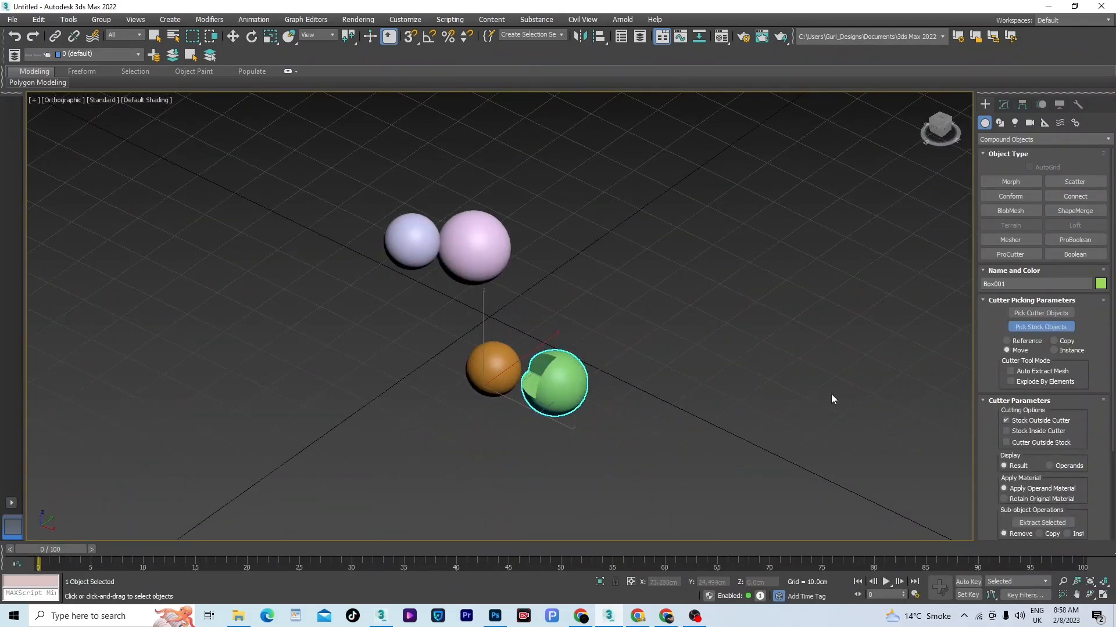
left_click_drag(1113, 373, 1113, 480)
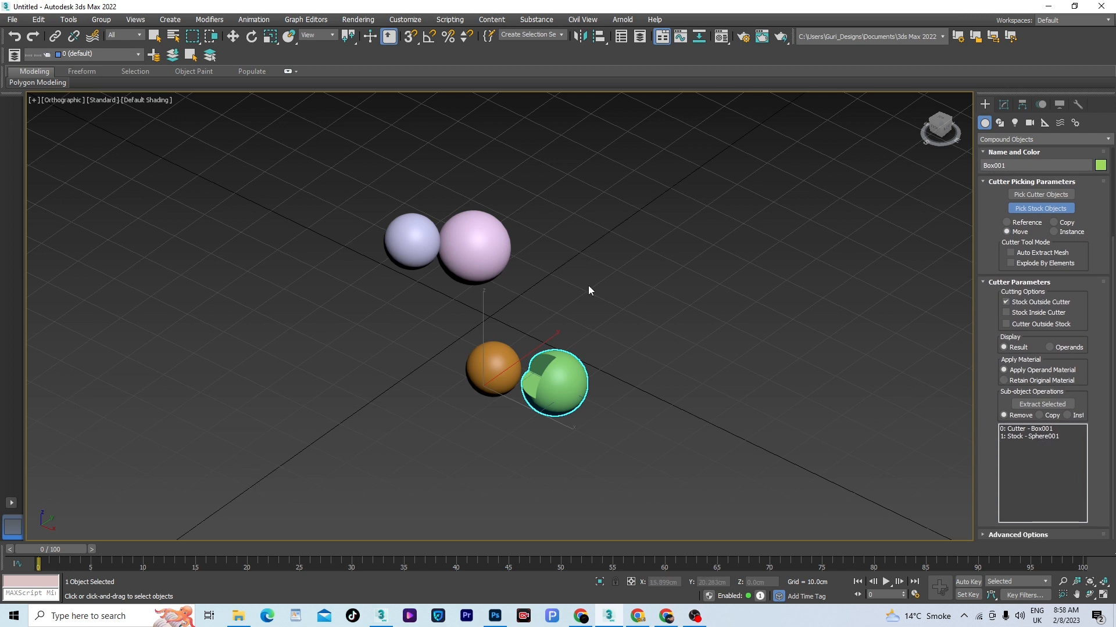
left_click(493, 381)
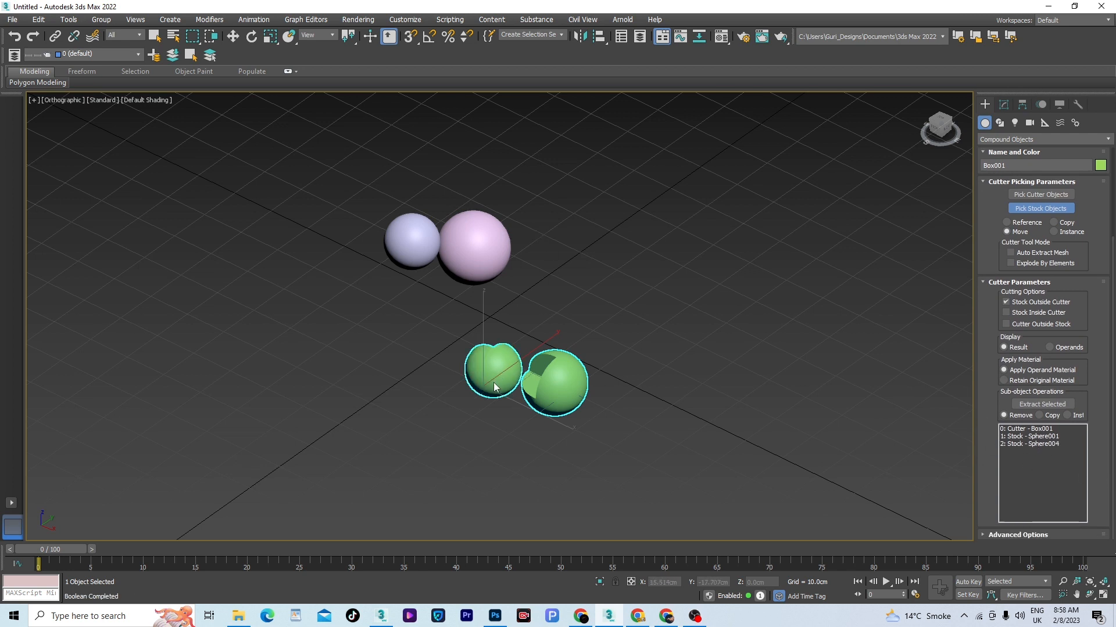
left_click(470, 255)
left_click(408, 240)
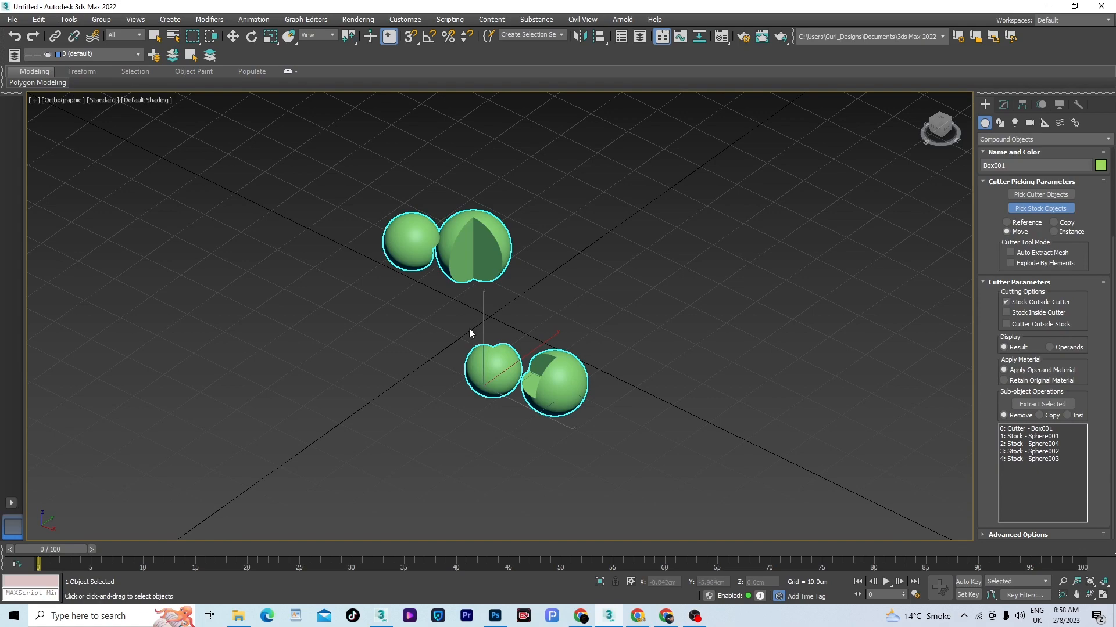
- Enable Stock Inside Cutter alongside Stock Outside Cutter in the ProCutter's cutting options
middle_click_drag(469, 329, 861, 312, "alt")
scroll(526, 372, "down", 4)
middle_click_drag(526, 371, 622, 388, "alt")
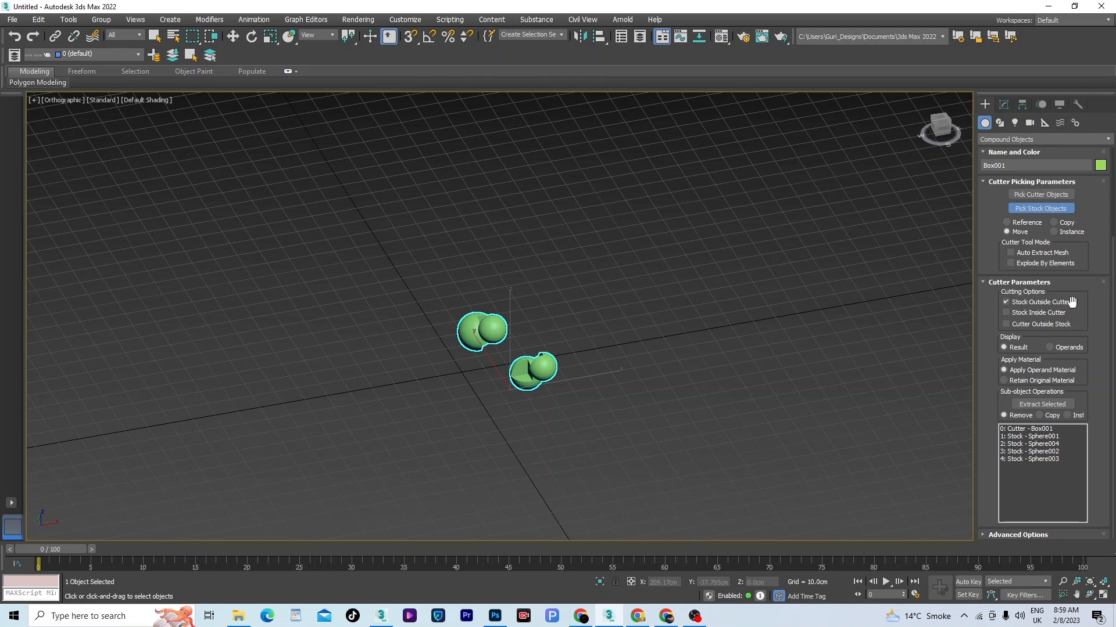
scroll(544, 351, "up", 3)
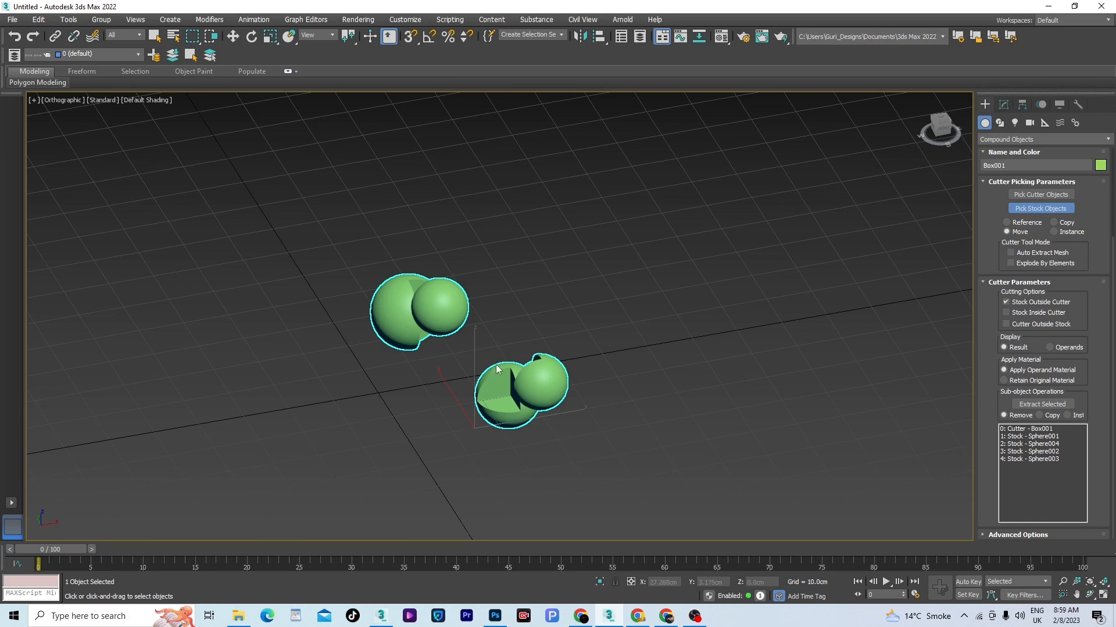
left_click(1006, 313)
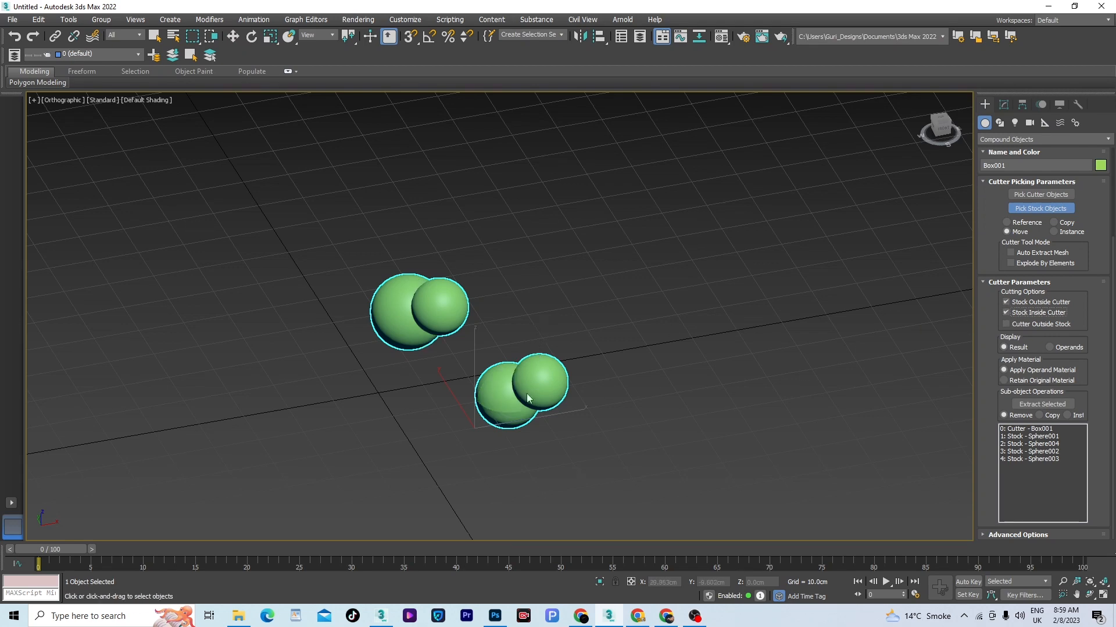
- Inspect the cut seams on the spheres and turn off Stock Outside Cutter
middle_click_drag(537, 437, 583, 427, "alt")
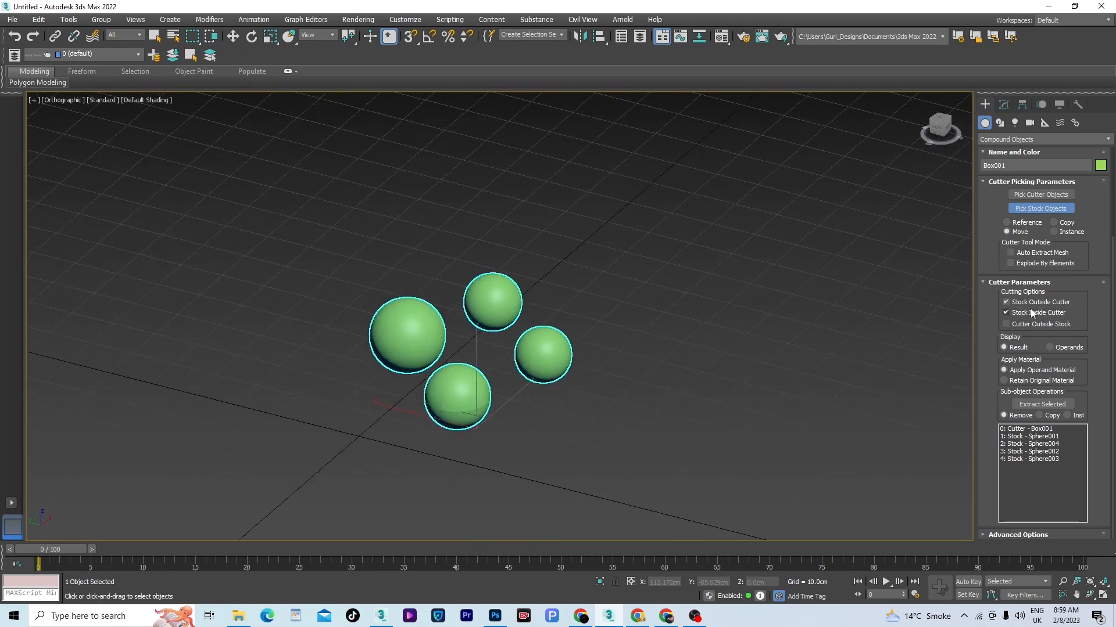
scroll(480, 434, "up", 5)
scroll(465, 435, "down", 2)
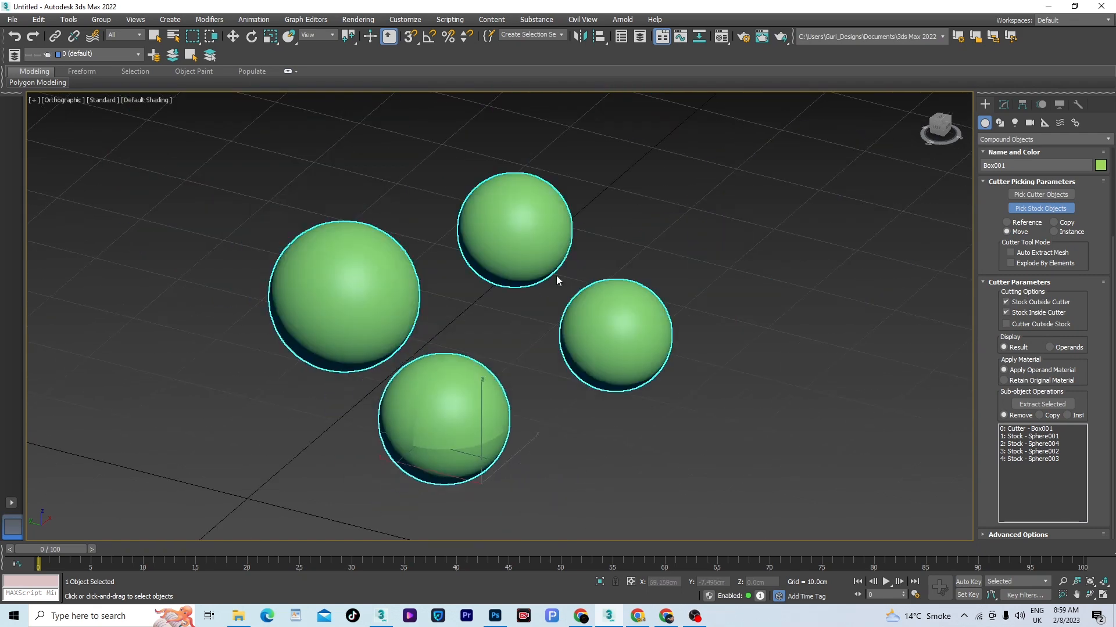
scroll(431, 455, "up", 5)
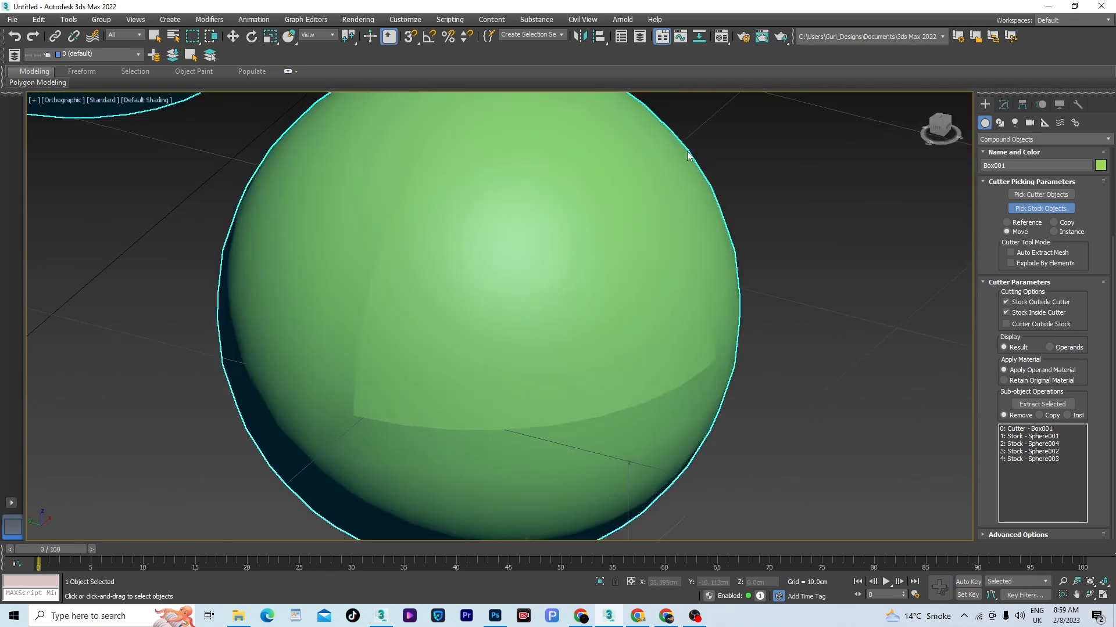
scroll(441, 363, "down", 1)
scroll(441, 363, "down", 4)
scroll(520, 250, "up", 2)
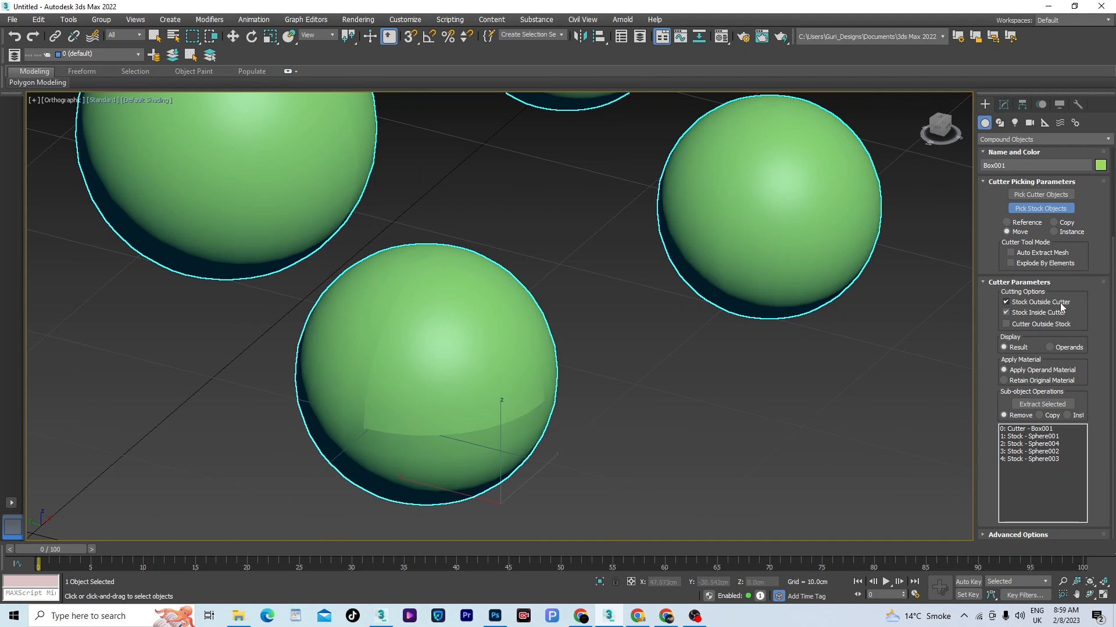
left_click(1005, 302)
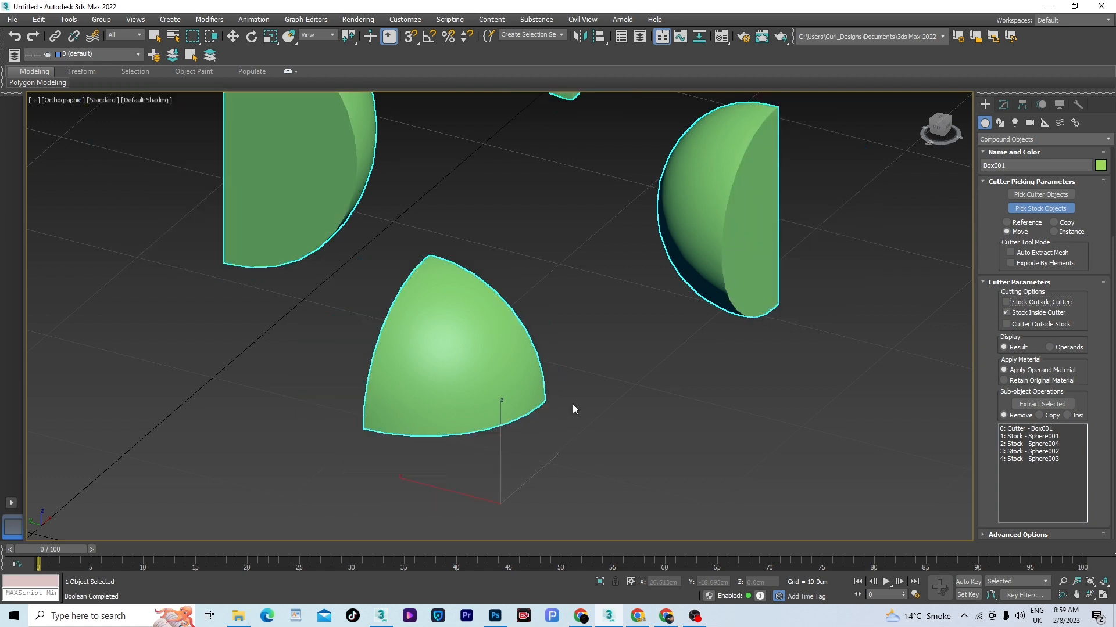
- Enable Cutter Outside Stock and display the model with edged faces
scroll(573, 403, "down", 3)
middle_click_drag(560, 257, 603, 333, "alt")
scroll(536, 307, "down", 4)
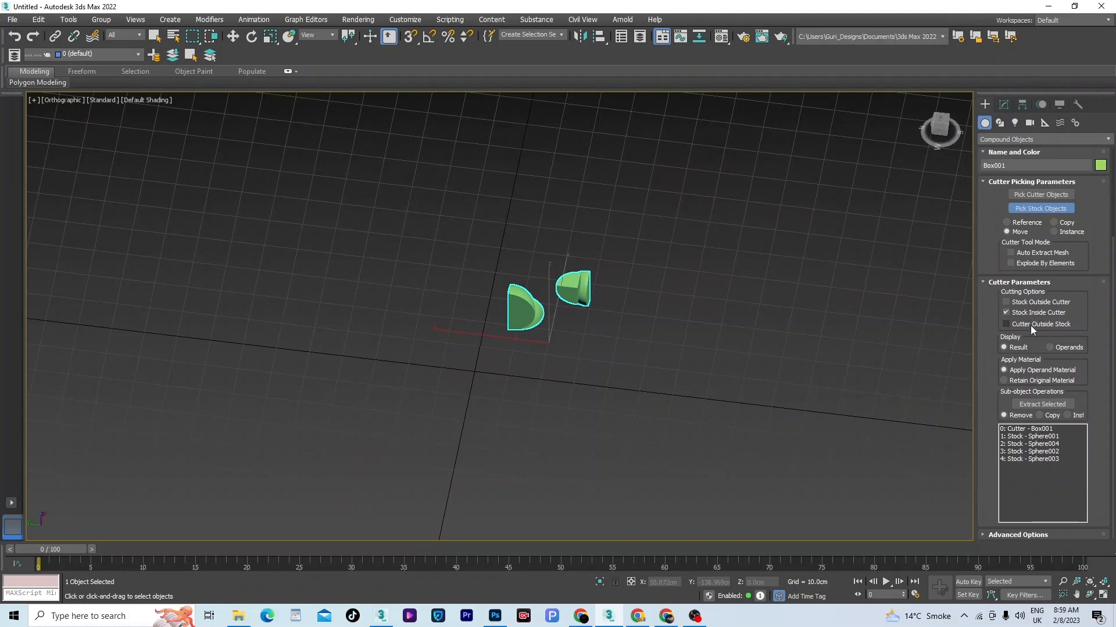
left_click(1006, 323)
mouse_move(657, 354)
middle_mouse_down("alt")
mouse_move(502, 311)
mouse_move(667, 325)
mouse_move(554, 280)
mouse_move(548, 344)
mouse_move(821, 334)
mouse_move(775, 343)
middle_mouse_up("alt")
key("F4")
scroll(581, 382, "up", 2)
scroll(582, 387, "down", 3)
- Turn off Stock Inside Cutter so only the box with the spheres carved out is kept, and view it from several sides
middle_click_drag(682, 411, 565, 421, "alt")
scroll(598, 336, "up", 4)
middle_click_drag(622, 388, 800, 392, "alt")
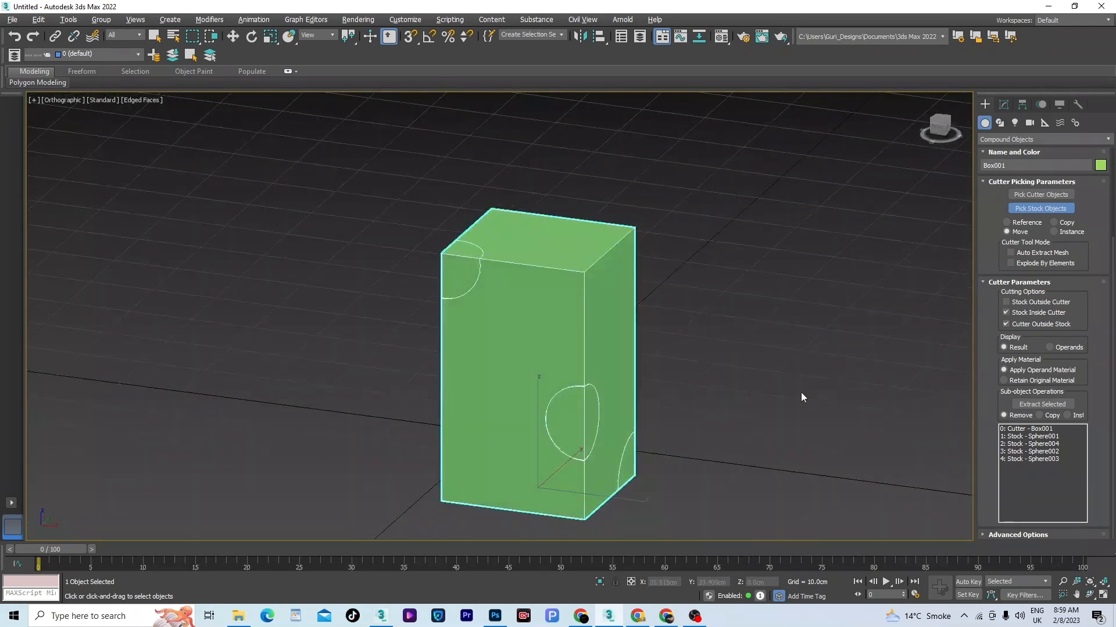
left_click(1005, 312)
middle_click_drag(661, 369, 839, 433, "alt")
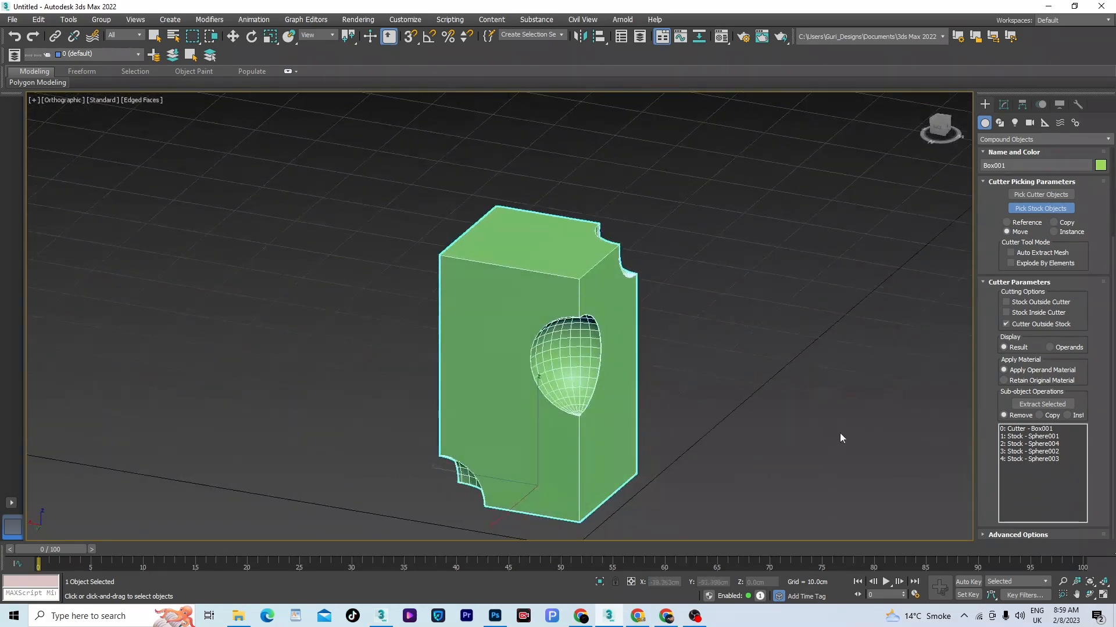
- Try Stock Inside Cutter and Stock Outside Cutter together with Cutter Outside Stock, switch both off again, and view the carved box from several sides
left_click(1006, 313)
left_click(1006, 302)
middle_click_drag(862, 340, 766, 386, "alt")
left_click(1005, 303)
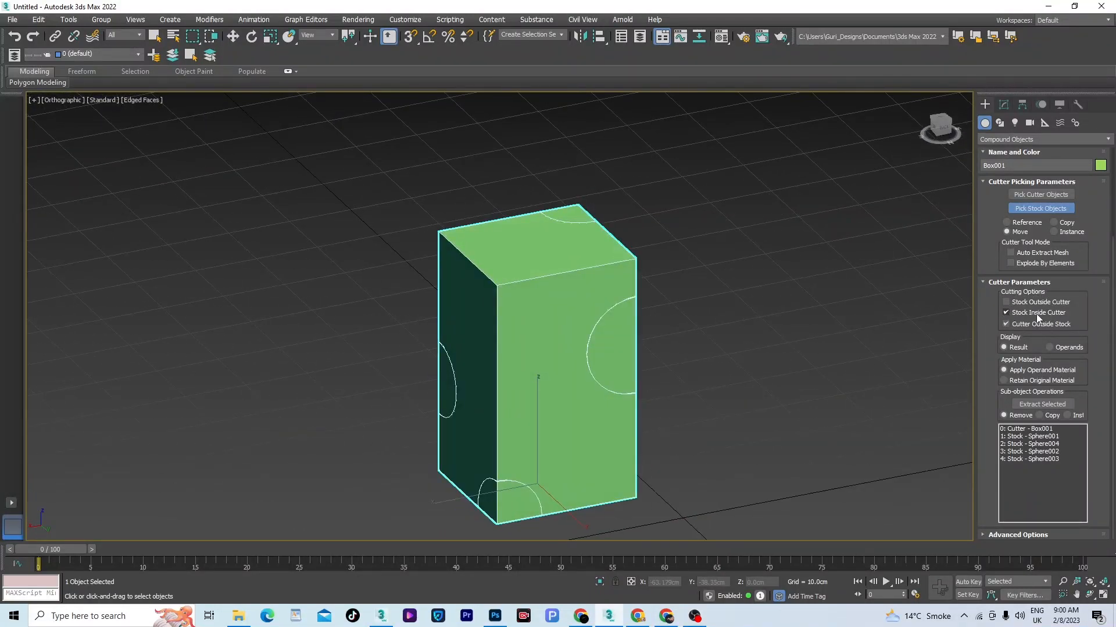
left_click(1007, 313)
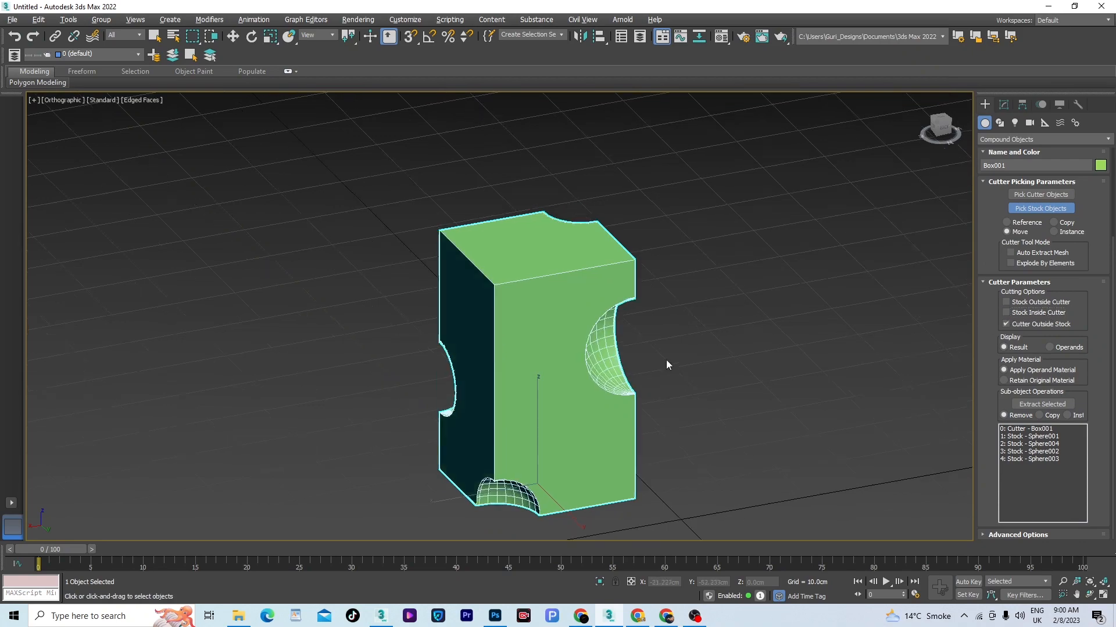
mouse_move(666, 360)
middle_mouse_down("alt")
mouse_move(546, 345)
mouse_move(679, 352)
mouse_move(670, 362)
middle_mouse_up("alt")
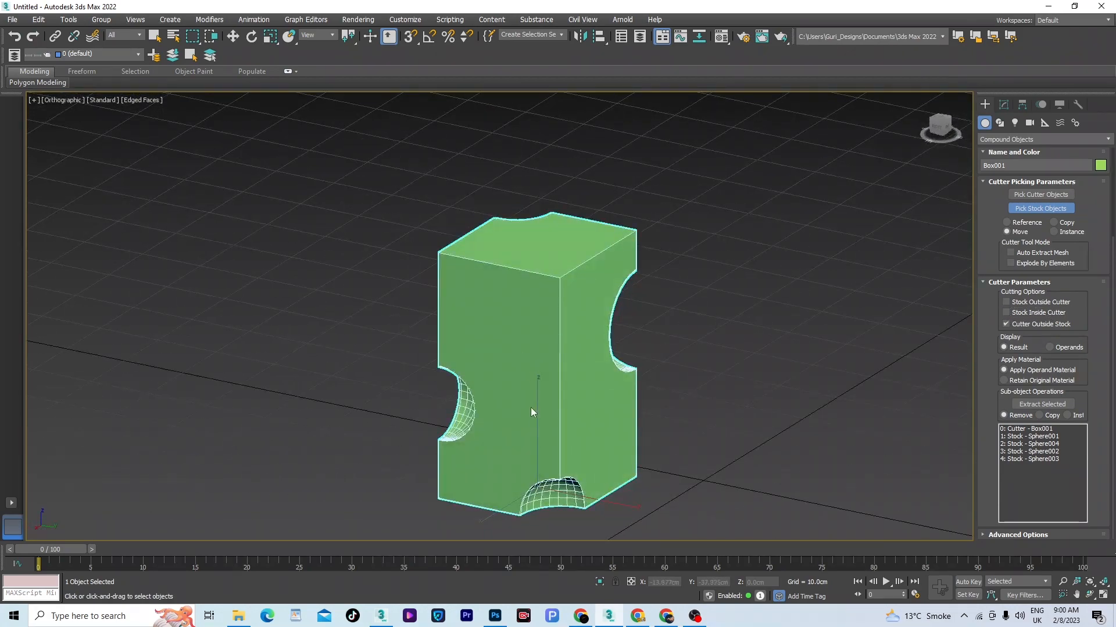
middle_click_drag(531, 406, 749, 421, "alt")
- End the ProCutter operation and delete the carved box from the scene
key("w")
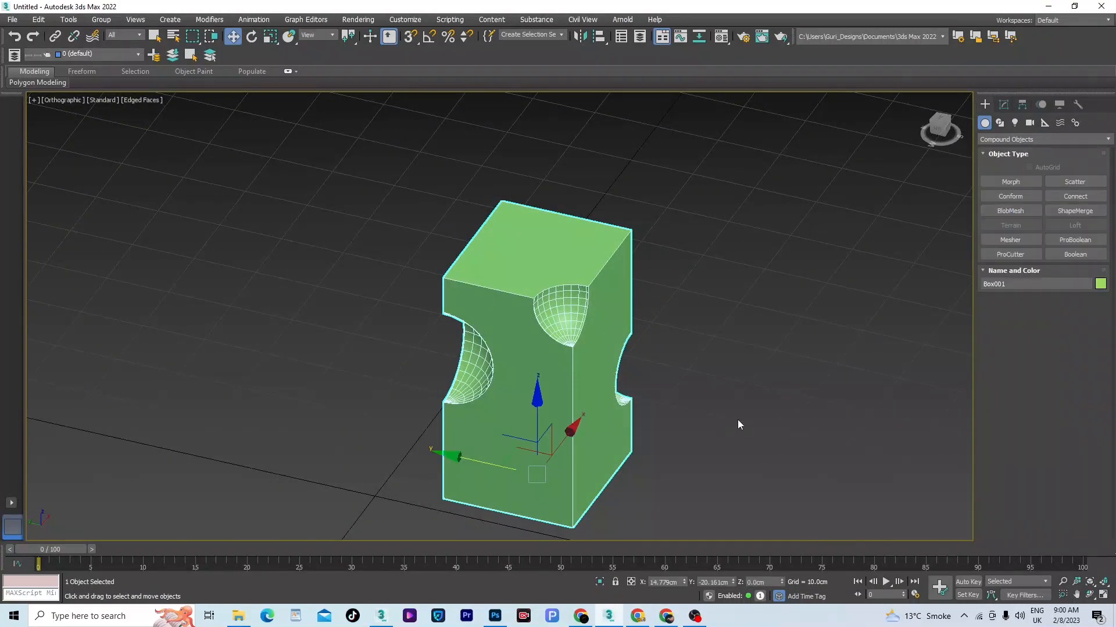
scroll(591, 354, "down", 5)
key("Delete")
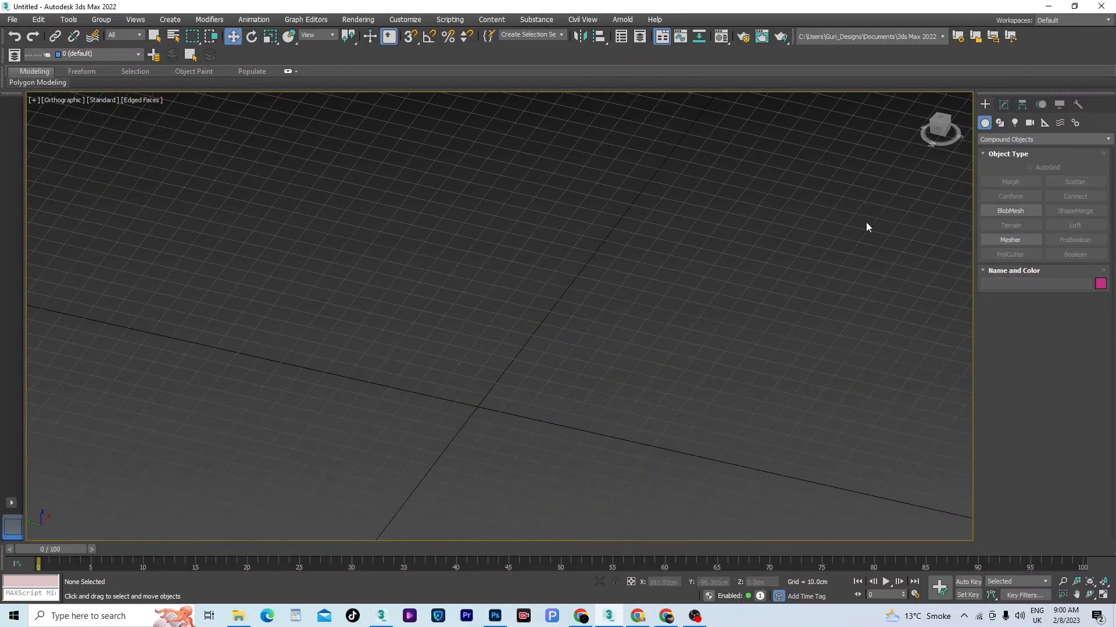
- Create a standard primitive sphere at about the centre of the grid and deselect it
left_click(1047, 139)
left_click(1014, 151)
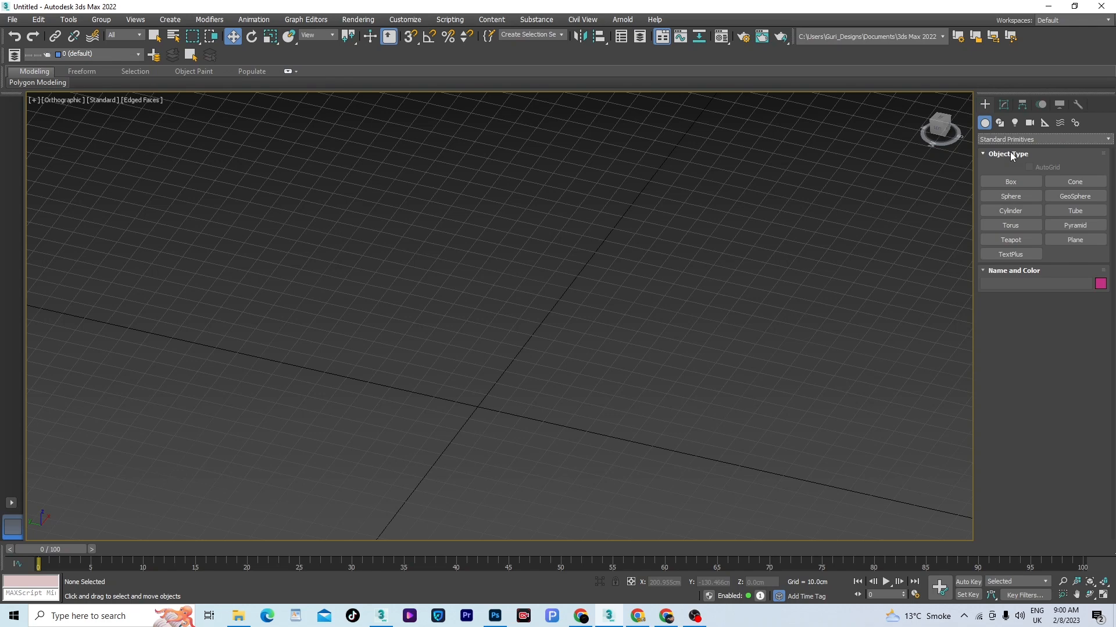
left_click(1014, 200)
left_click_drag(479, 407, 619, 493)
key("w")
scroll(581, 360, "down", 5)
left_click(689, 419)
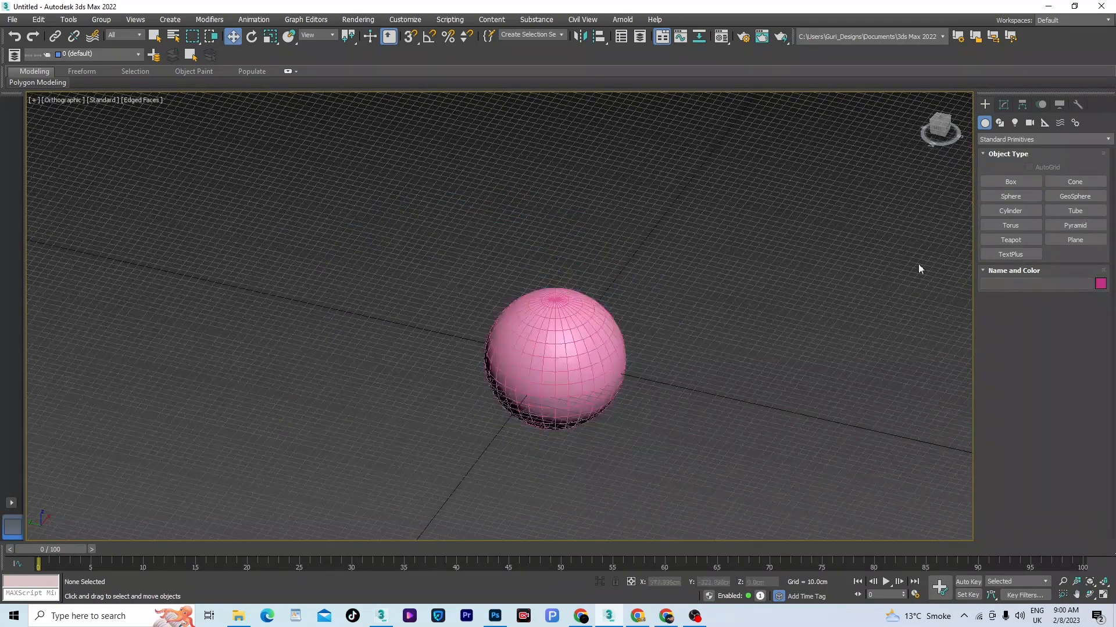
- Raise the sphere in the left view to a height of about 86 cm so it rests near the grid
key("l")
scroll(631, 363, "down", 5)
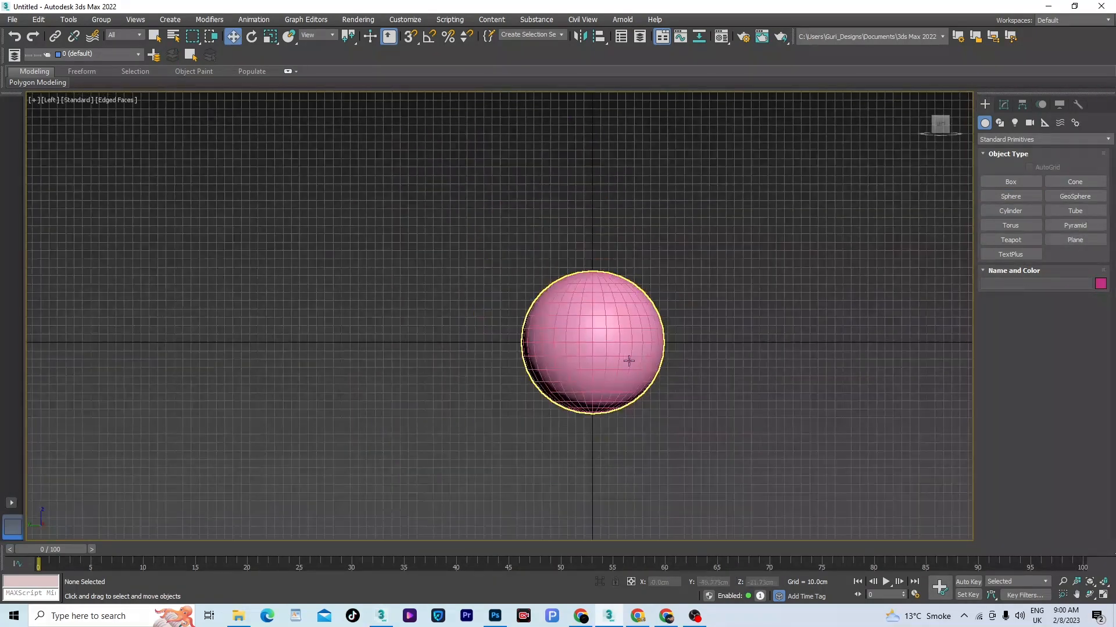
left_click(625, 361)
left_click_drag(591, 290, 591, 199)
middle_click_drag(499, 244, 540, 226, "alt")
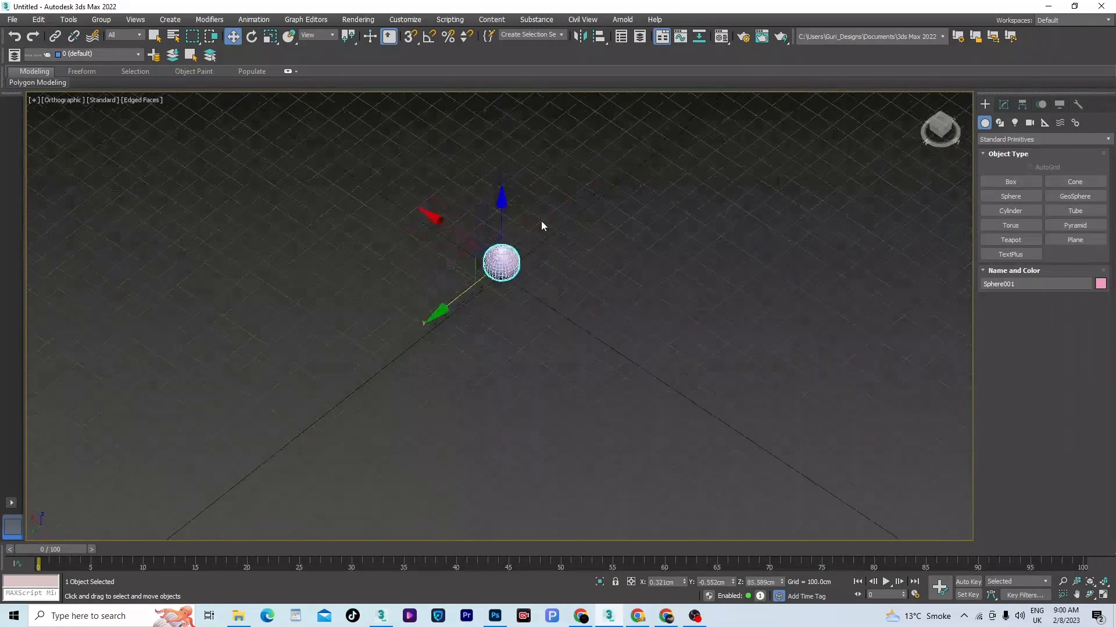
- Create a long narrow plane beside the sphere, about 551 cm long and 85 cm wide, and keep it selected
scroll(552, 279, "up", 5)
left_click(1075, 239)
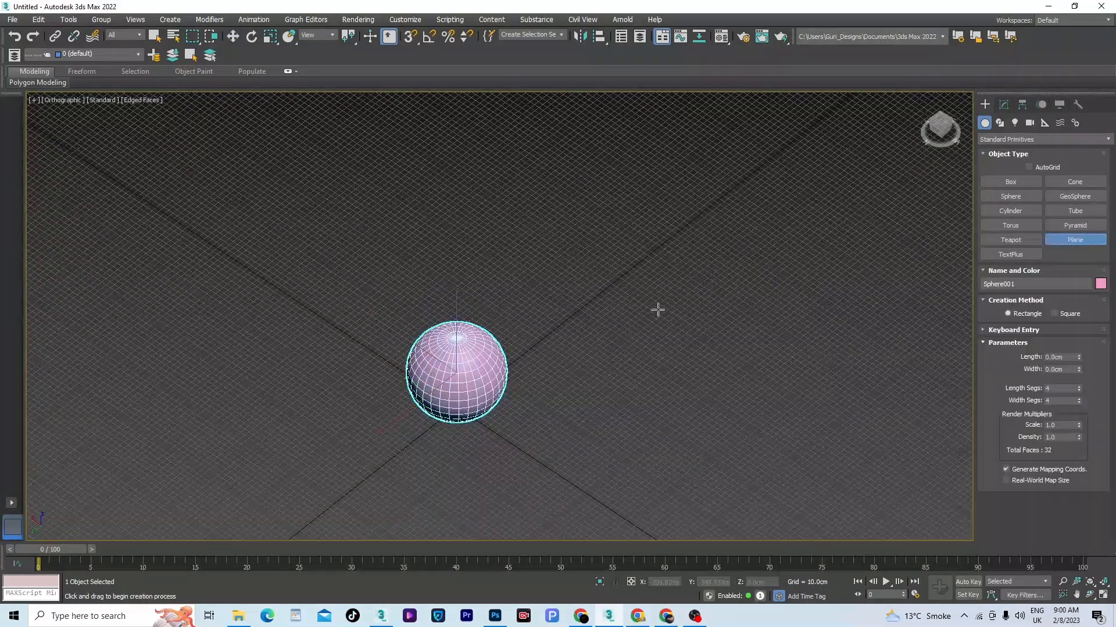
left_click_drag(623, 306, 446, 501)
key("w")
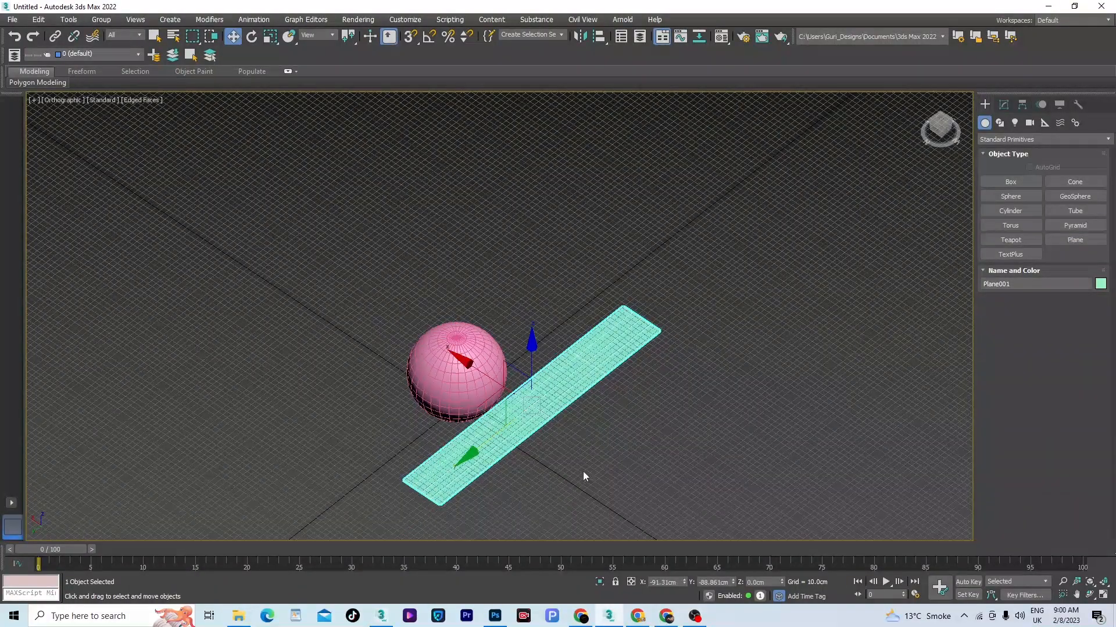
left_click(570, 376)
key("t")
scroll(548, 351, "down", 4)
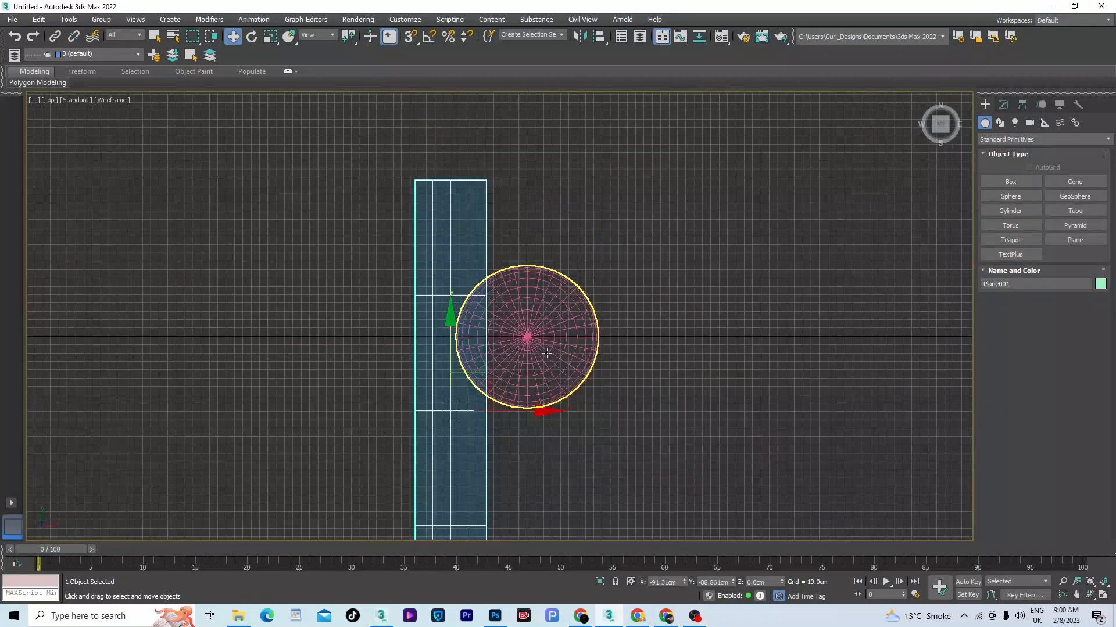
key("f")
scroll(647, 337, "down", 6)
scroll(593, 341, "up", 3)
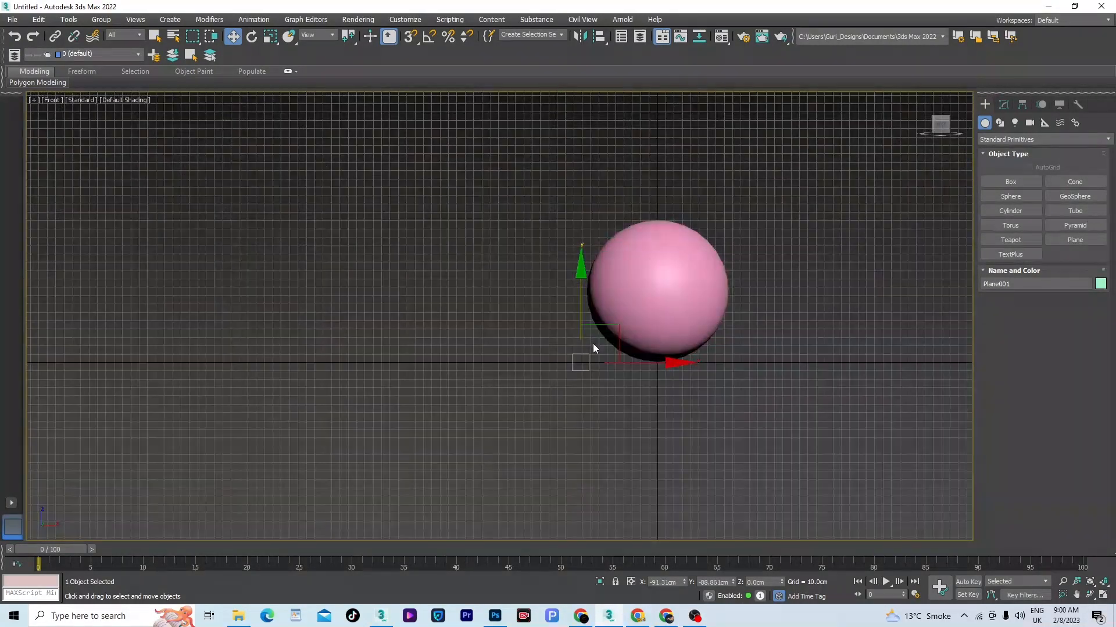
key("e")
left_click_drag(530, 298, 706, 379)
middle_click_drag(707, 376, 726, 389, "alt")
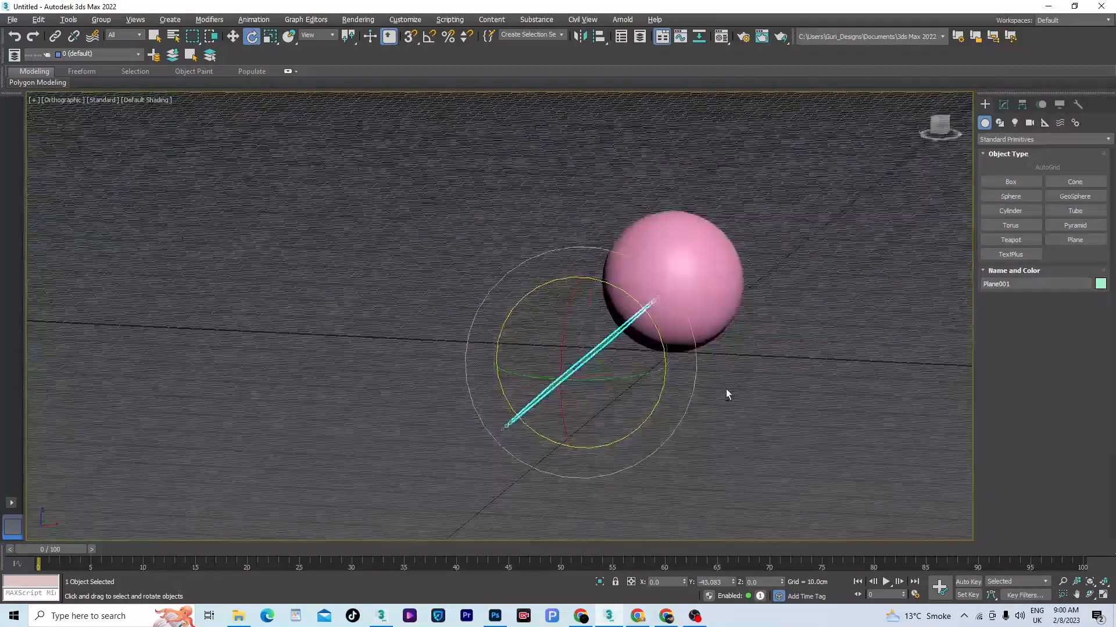
key("ctrl+z")
- Rotate the plane by about 55 degrees in the left view so it tilts along its length
middle_click_drag(647, 374, 781, 394, "alt")
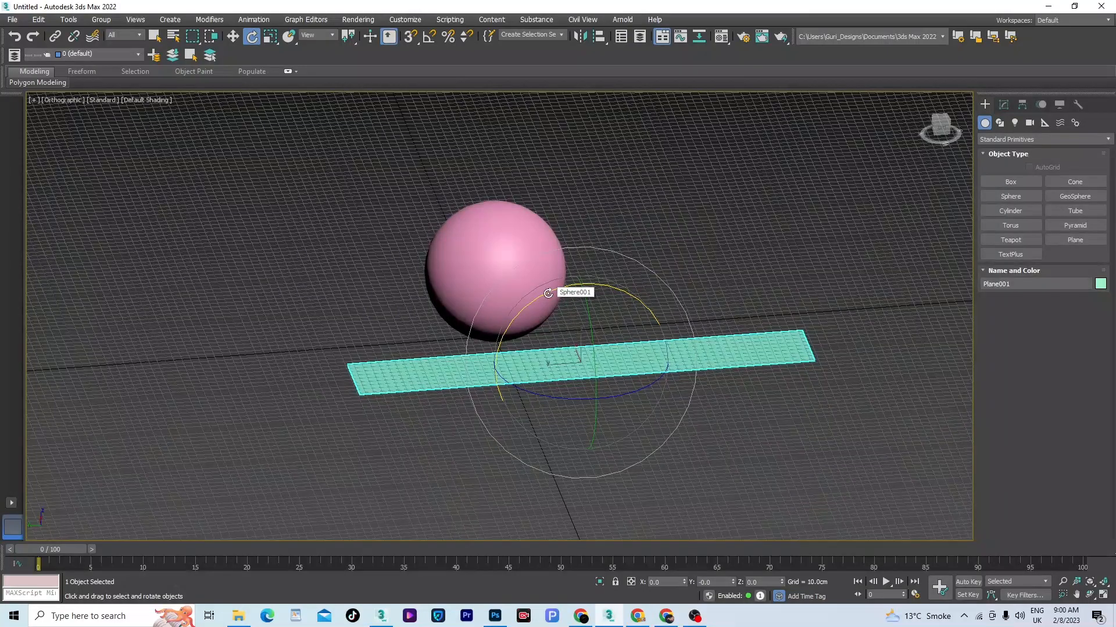
key("l")
left_click_drag(640, 233, 652, 347)
middle_click_drag(652, 348, 722, 359, "alt")
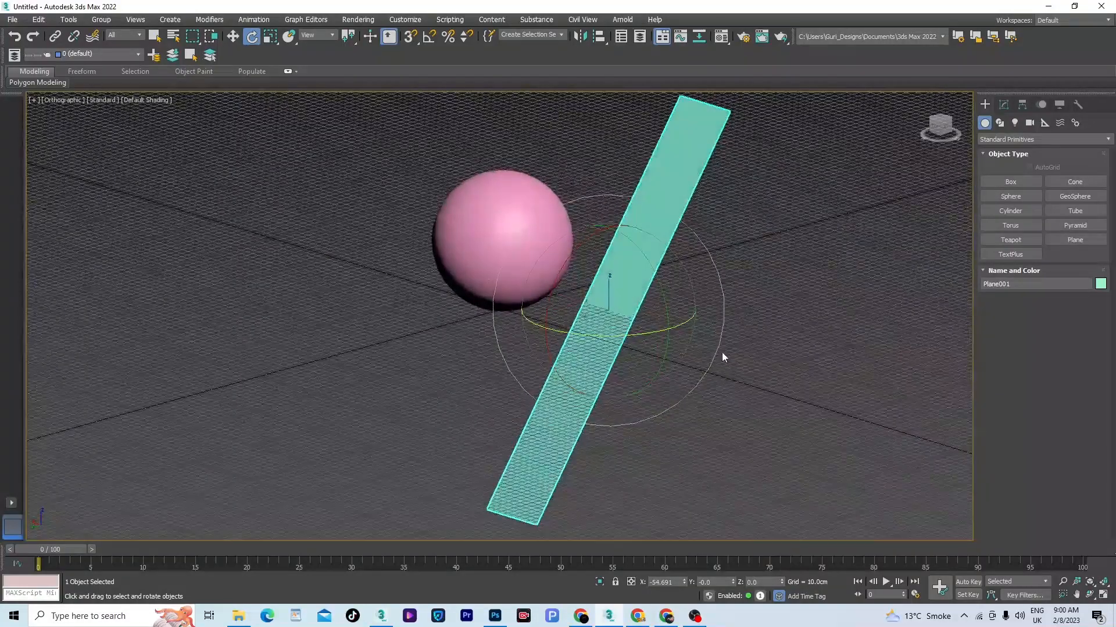
- Move the tilted plane in the top view closer to the sphere, to about X -71 cm and Y -44 cm
key("w")
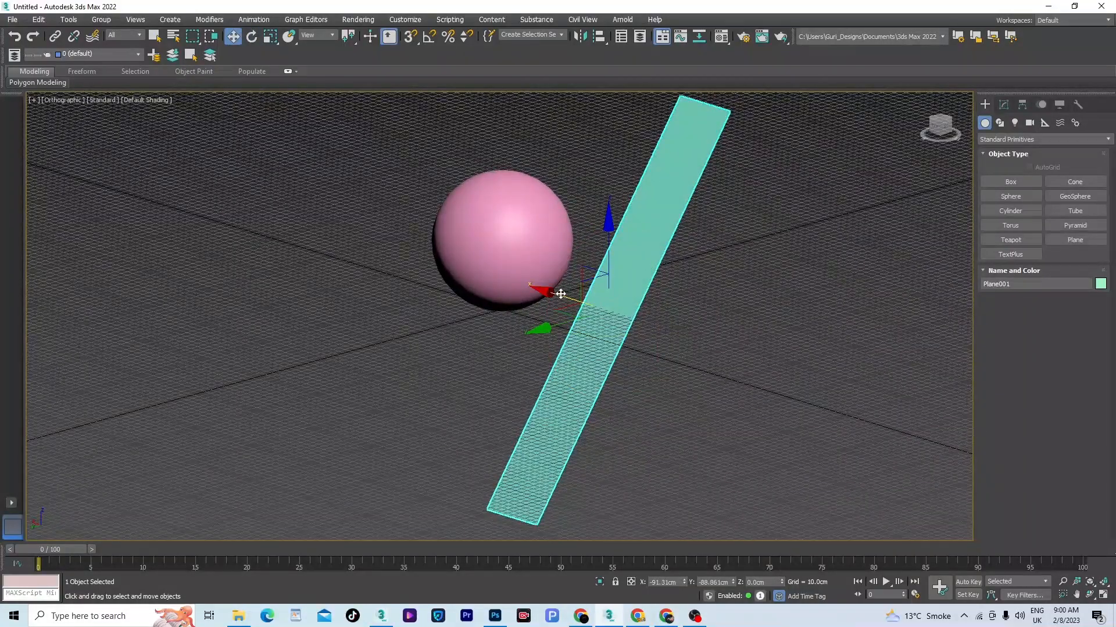
key("t")
scroll(561, 293, "down", 5)
scroll(561, 325, "up", 3)
key("F3")
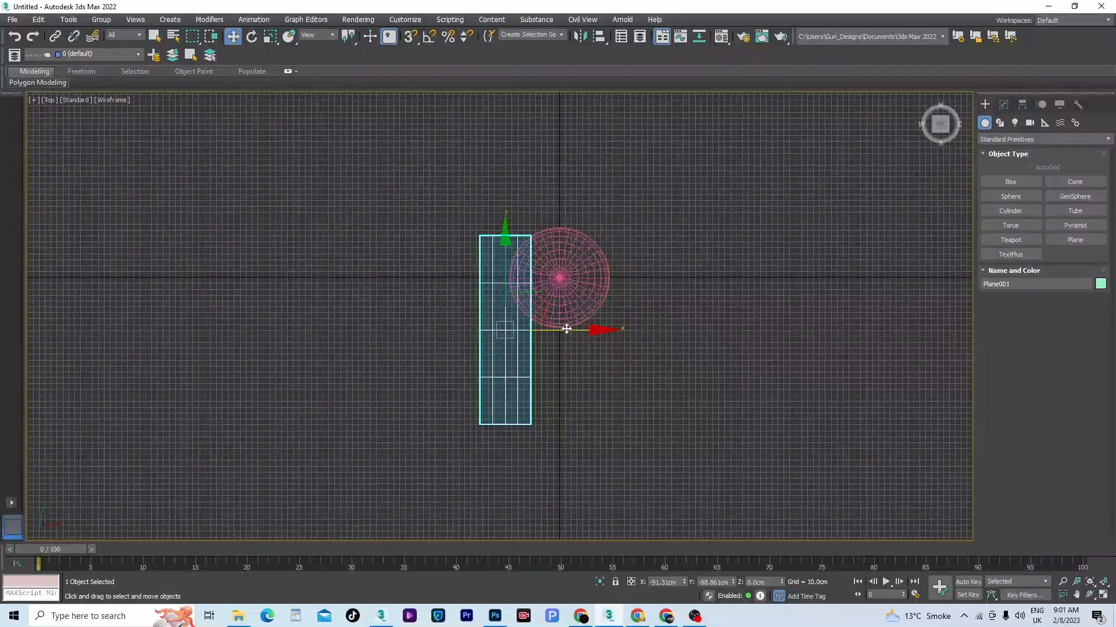
mouse_move(567, 328)
left_mouse_down()
mouse_move(628, 328)
mouse_move(584, 331)
left_mouse_up()
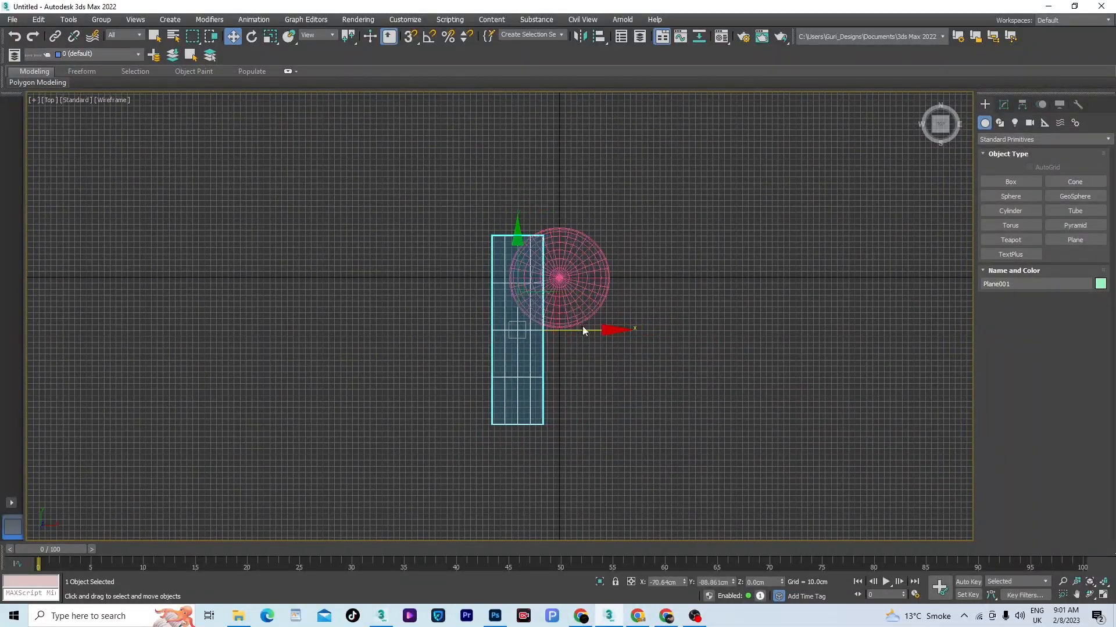
left_click_drag(517, 262, 518, 235)
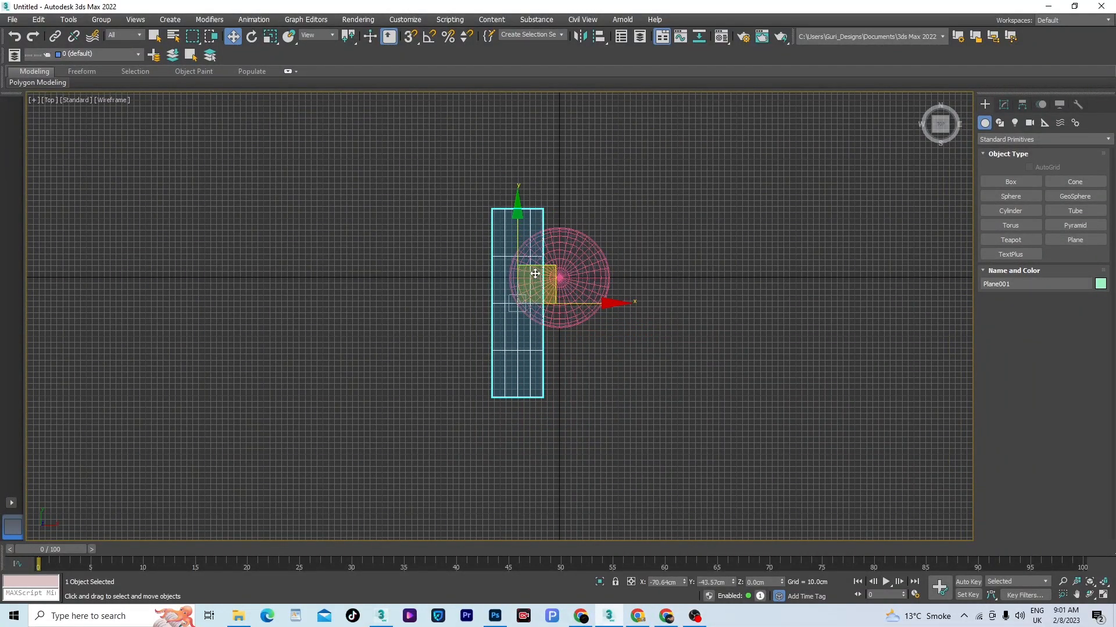
mouse_move(720, 251)
middle_mouse_down("alt")
mouse_move(746, 354)
mouse_move(754, 326)
middle_mouse_up("alt")
key("F3")
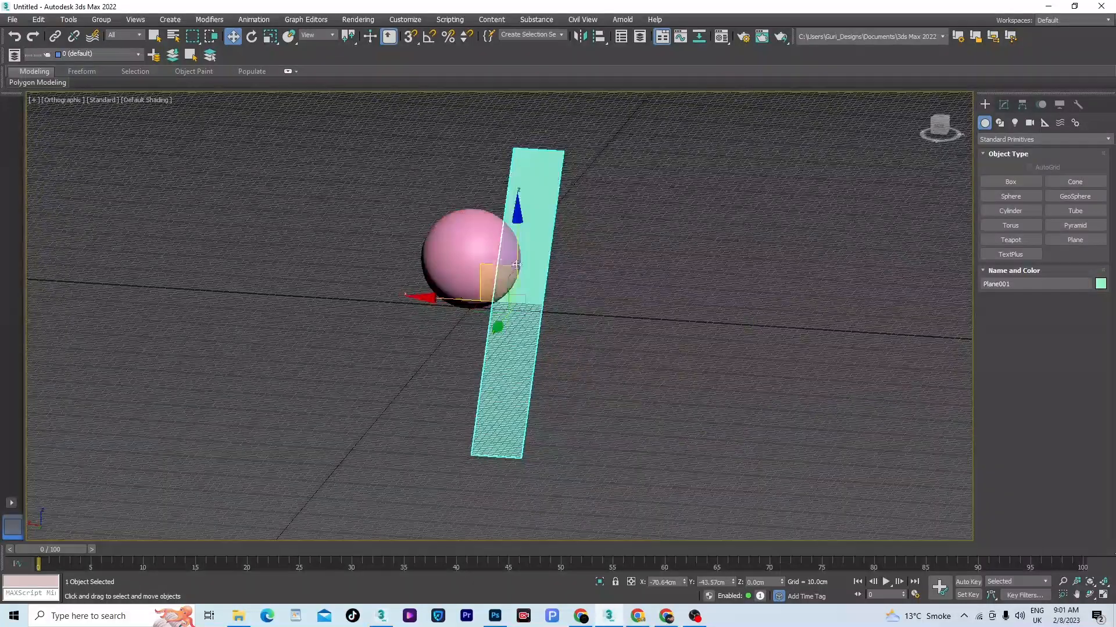
- Resize the plane to about 600 cm long and 204 cm wide and move it across the sphere to about X 14 cm
left_click(1003, 105)
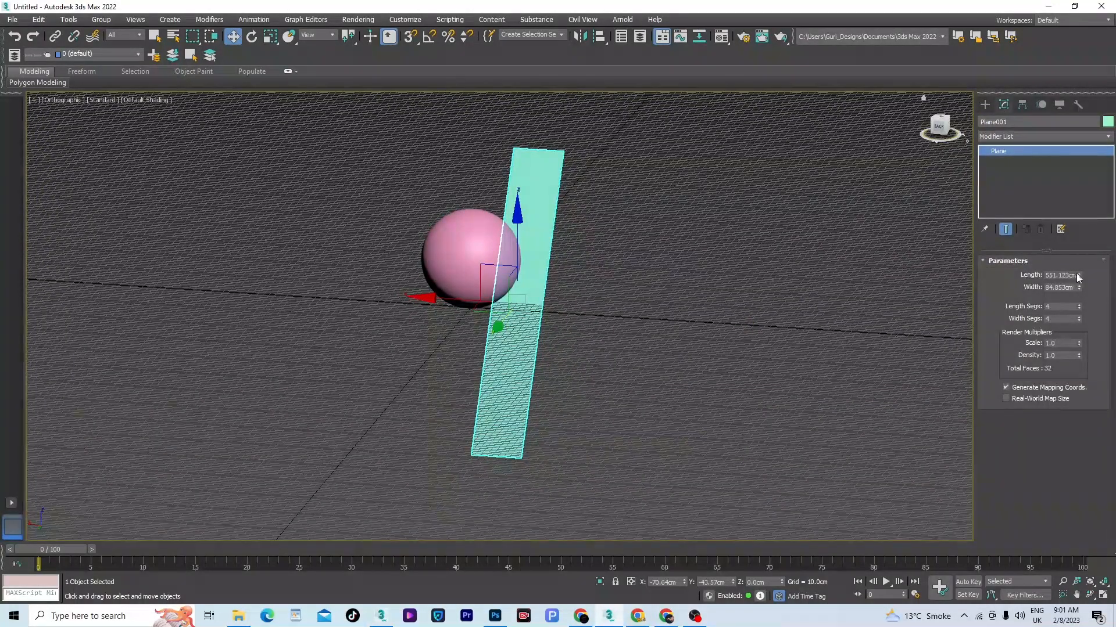
left_click_drag(1078, 277, 1101, 266)
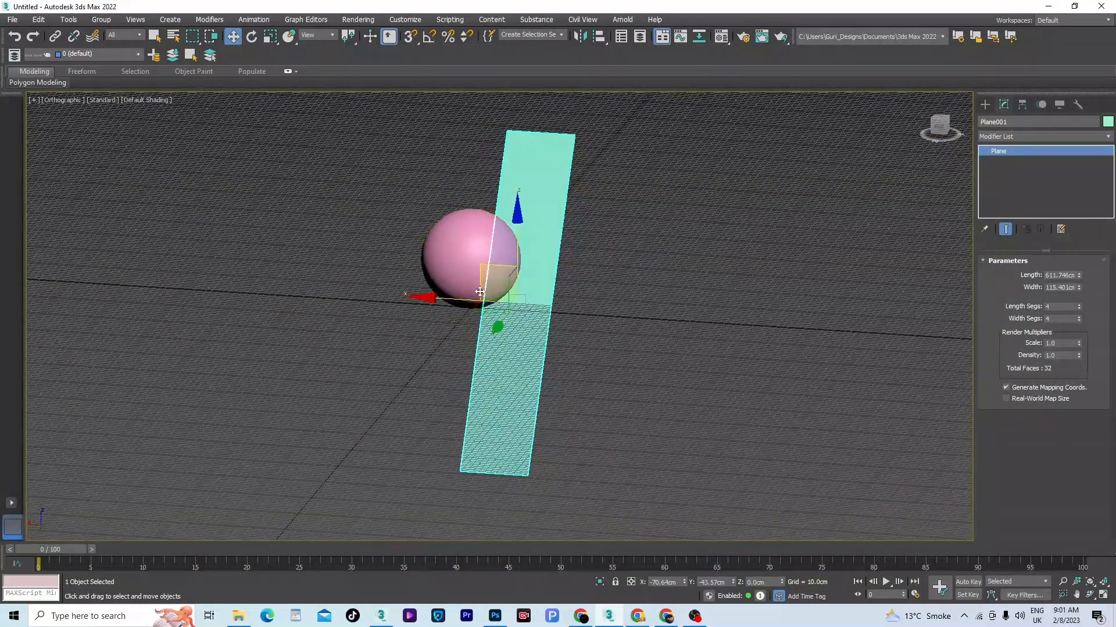
left_click_drag(457, 292, 408, 292)
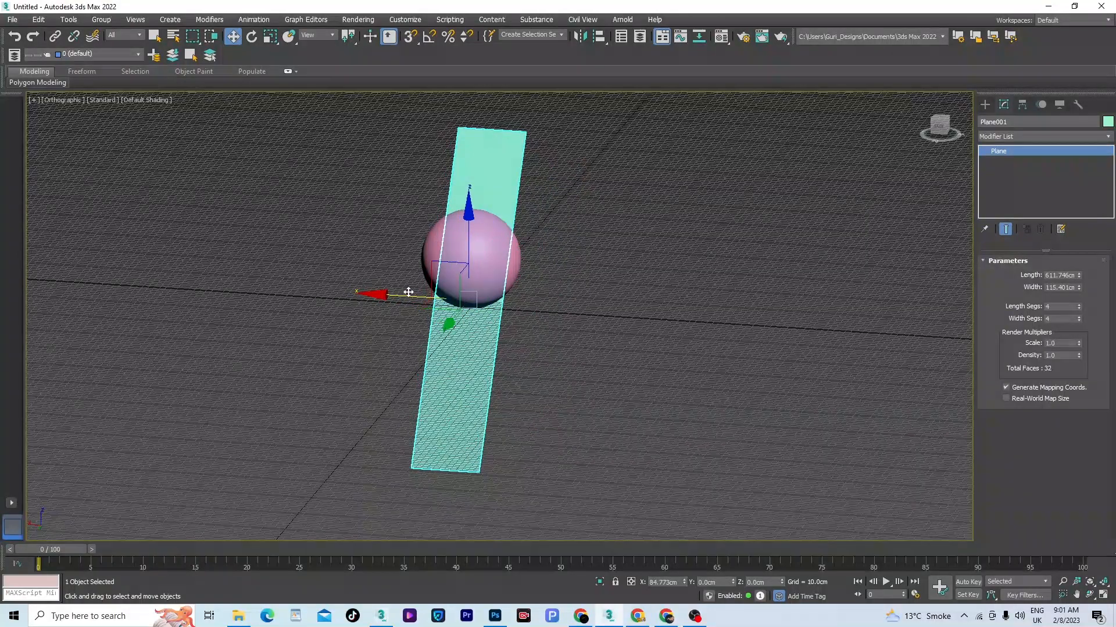
left_click(1079, 274)
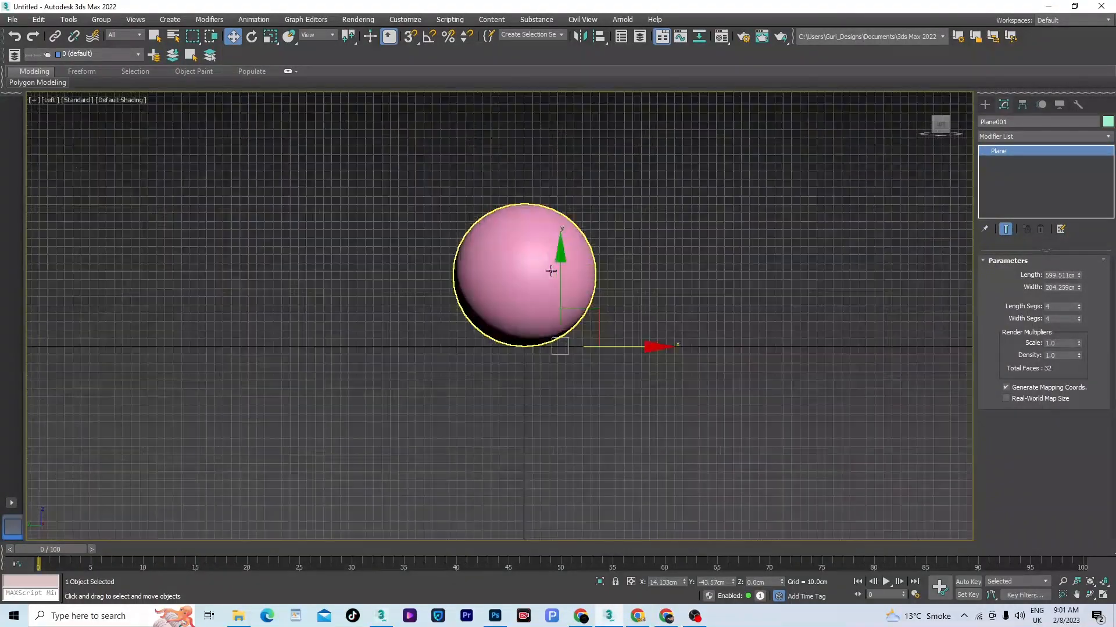
- Raise the plane to about Z 43 cm in the wireframe left view and rotate it to a shallower tilt through the sphere
key("F3")
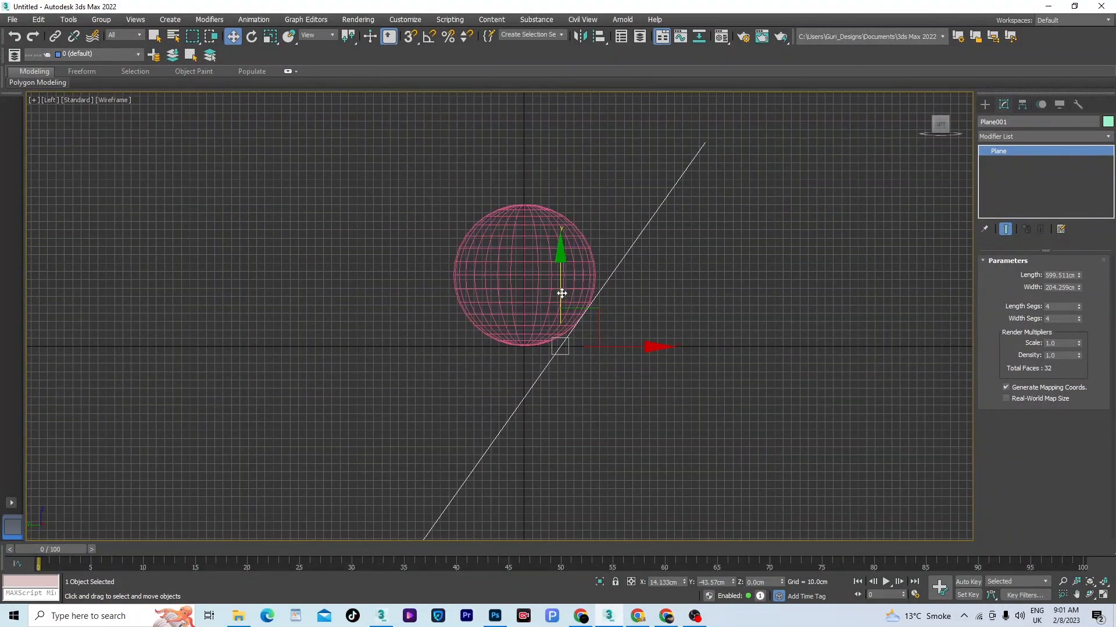
mouse_move(559, 294)
left_mouse_down()
mouse_move(538, 235)
mouse_move(528, 251)
left_mouse_up()
middle_click_drag(742, 211, 686, 263)
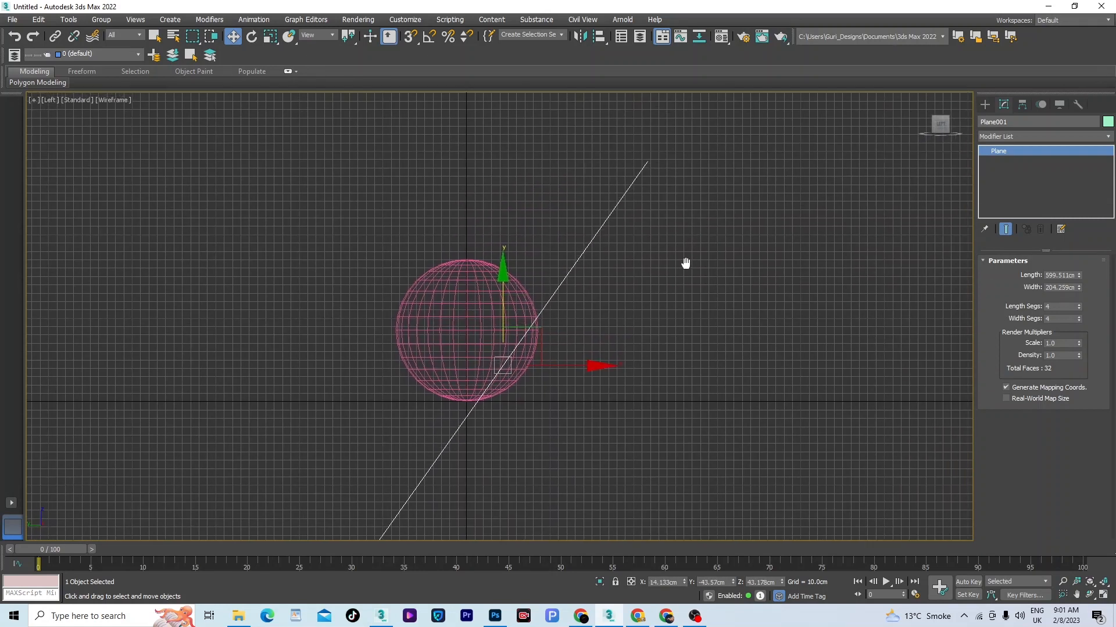
key("e")
left_click_drag(548, 296, 572, 330)
key("w")
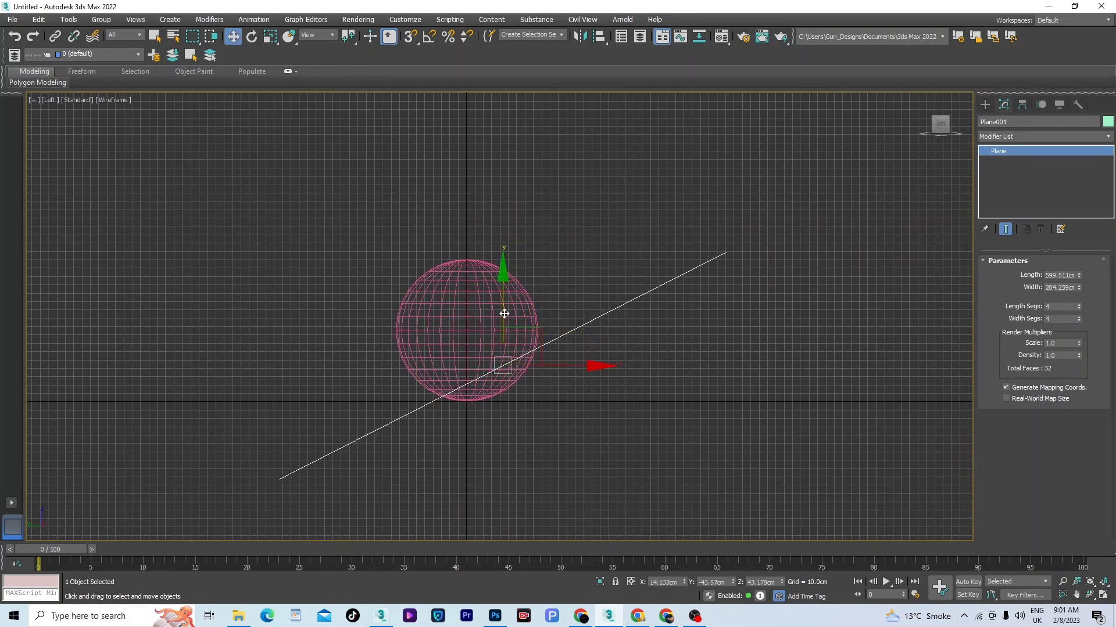
- Raise the plane slightly and clone it upward as two copies so three parallel planes slice the sphere, shown shaded
left_click_drag(503, 312, 501, 266)
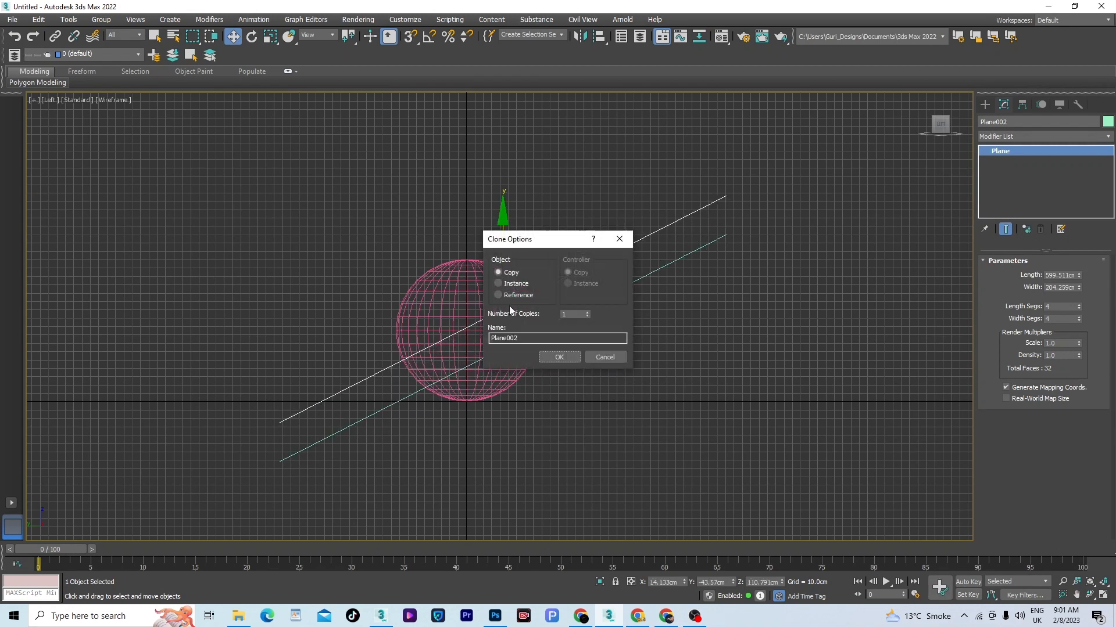
left_click(587, 312)
left_click(559, 358)
mouse_move(566, 345)
middle_mouse_down("alt")
mouse_move(591, 354)
mouse_move(590, 302)
mouse_move(640, 347)
mouse_move(628, 351)
mouse_move(614, 401)
middle_mouse_up("alt")
key("F3")
left_click(616, 405)
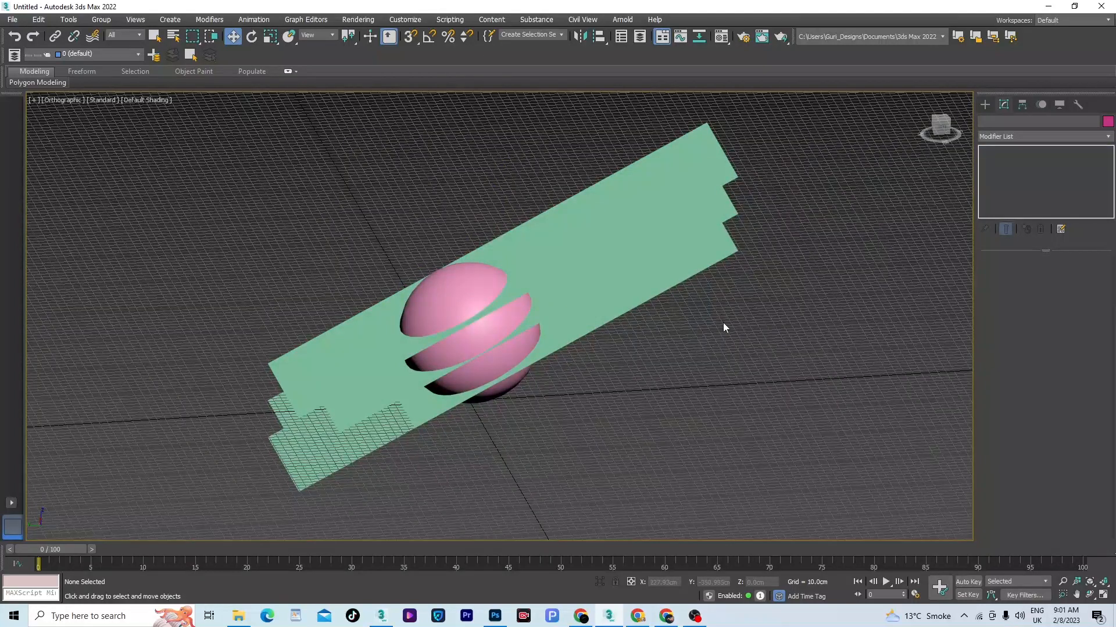
- Select the topmost plane and make it a ProCutter compound object
left_click(627, 199)
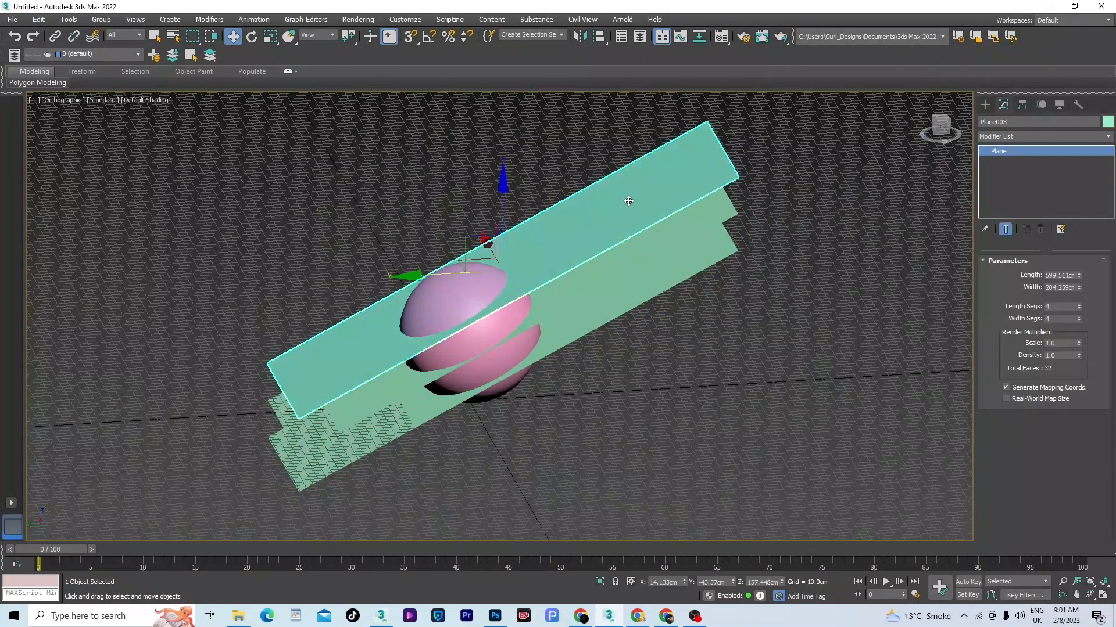
left_click(1047, 135)
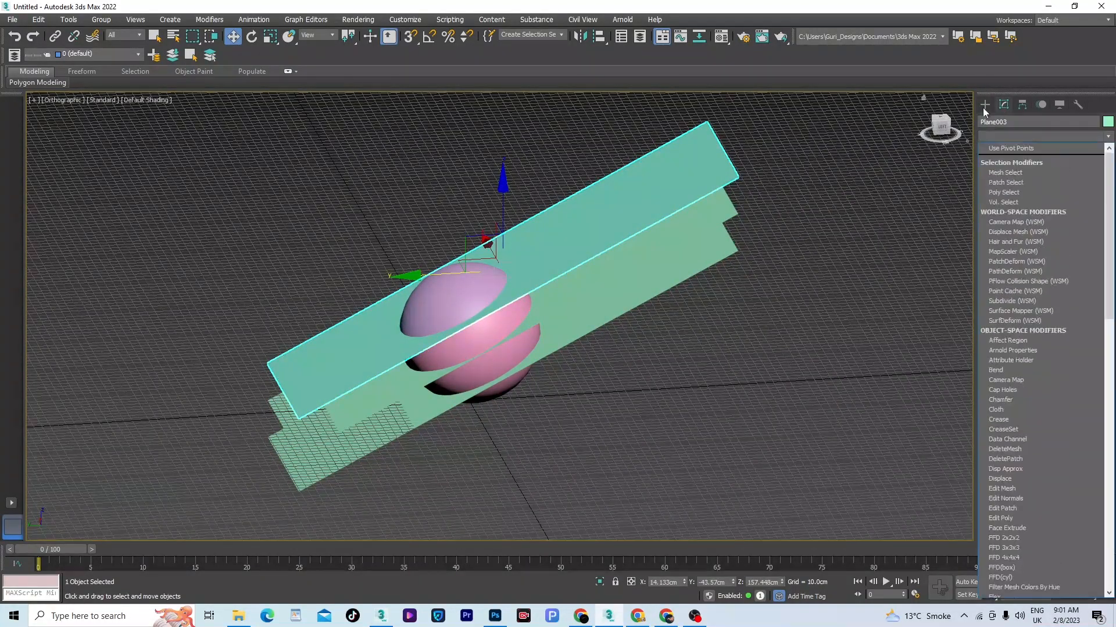
left_click(982, 107)
left_click(1063, 138)
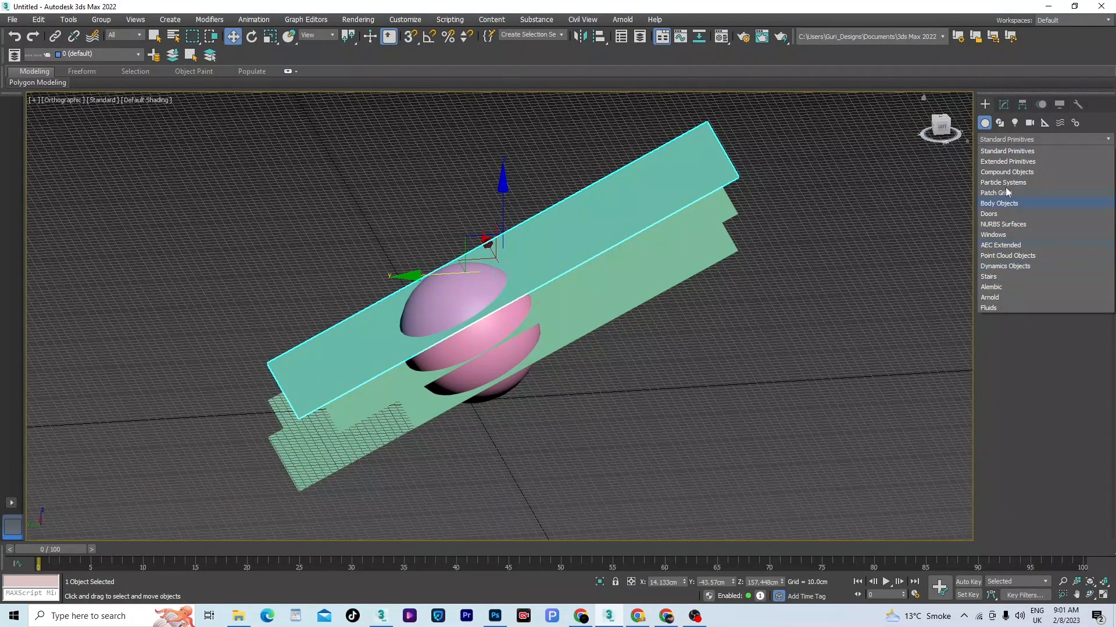
left_click(1002, 173)
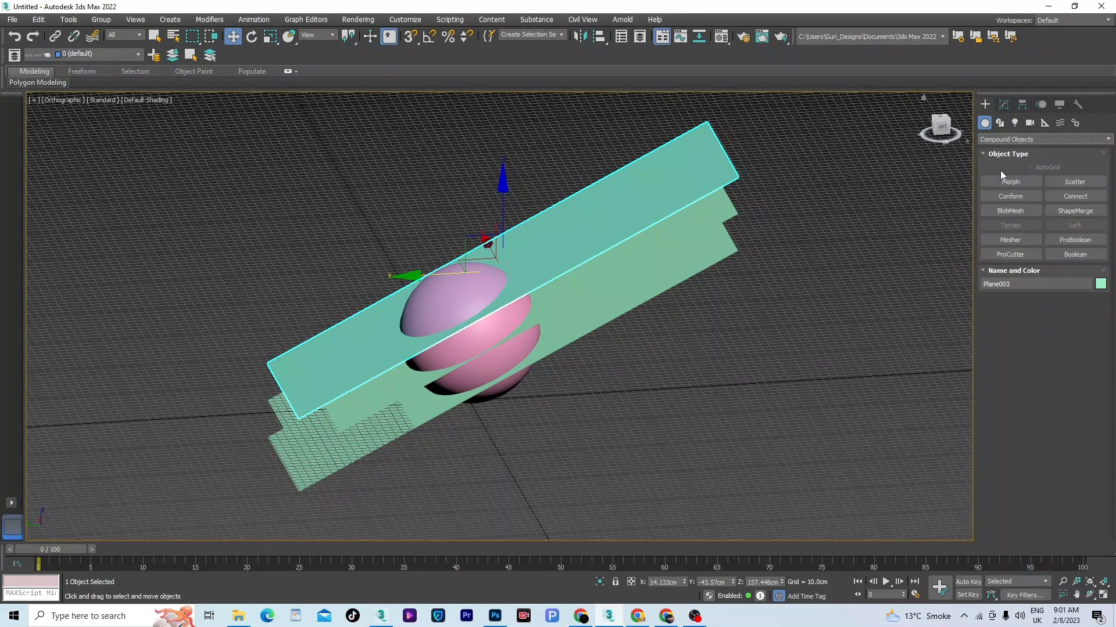
left_click(1021, 255)
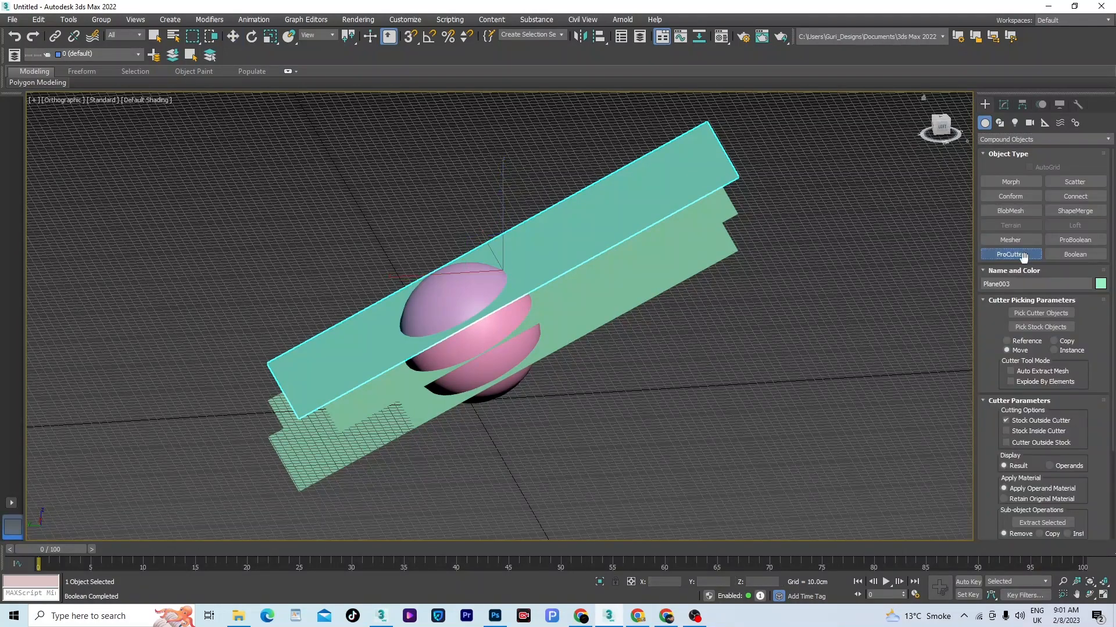
- Try cutting the sphere as stock after adding the two lower planes as cutters, with only Stock Outside Cutter enabled
left_click(1031, 312)
left_click(679, 228)
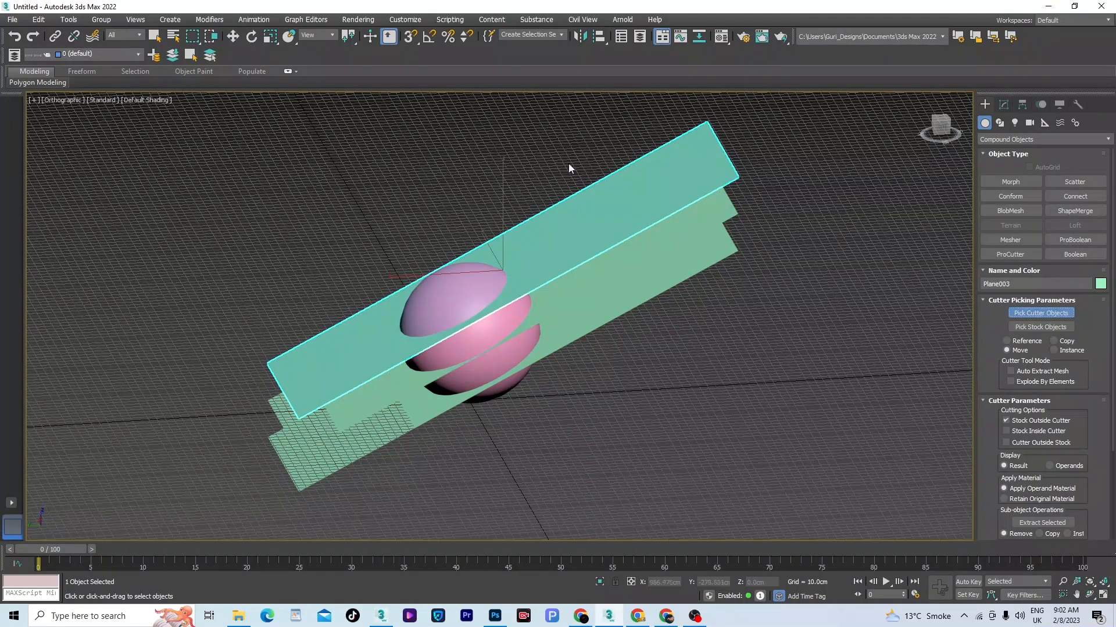
left_click(679, 255)
left_click(718, 252)
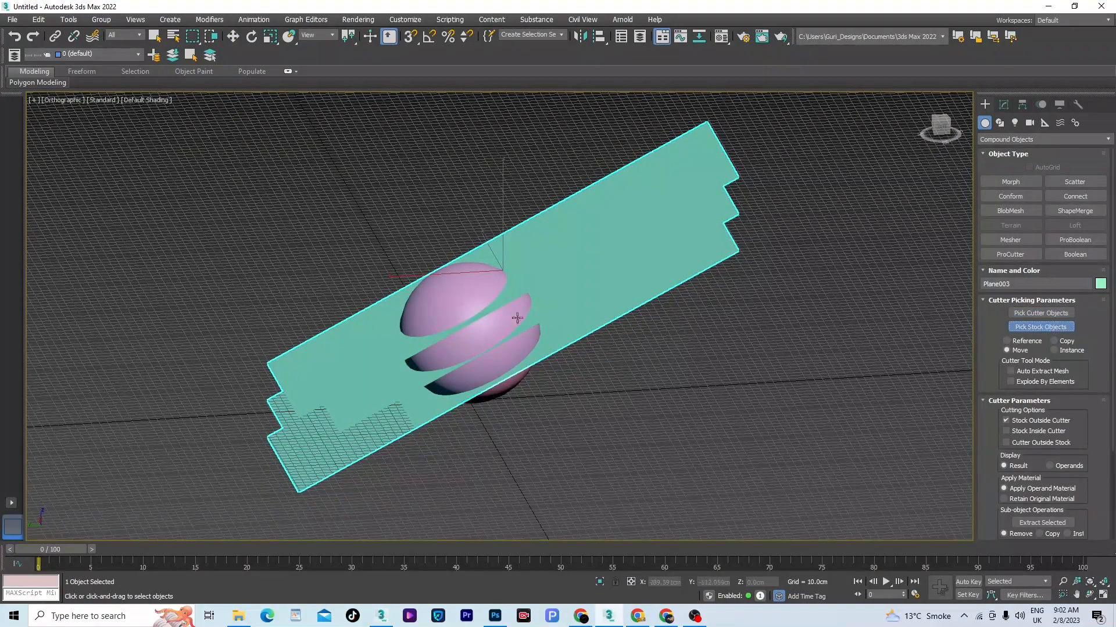
left_click(459, 300)
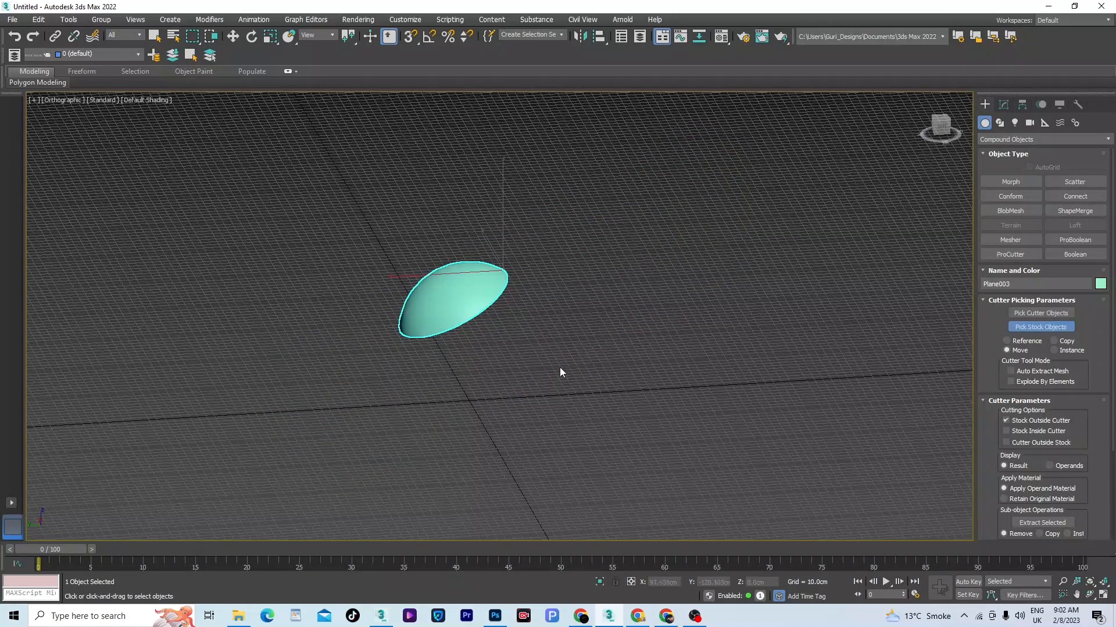
- Undo the sphere cut, leave ProCutter and clear the selection
key("ctrl+z")
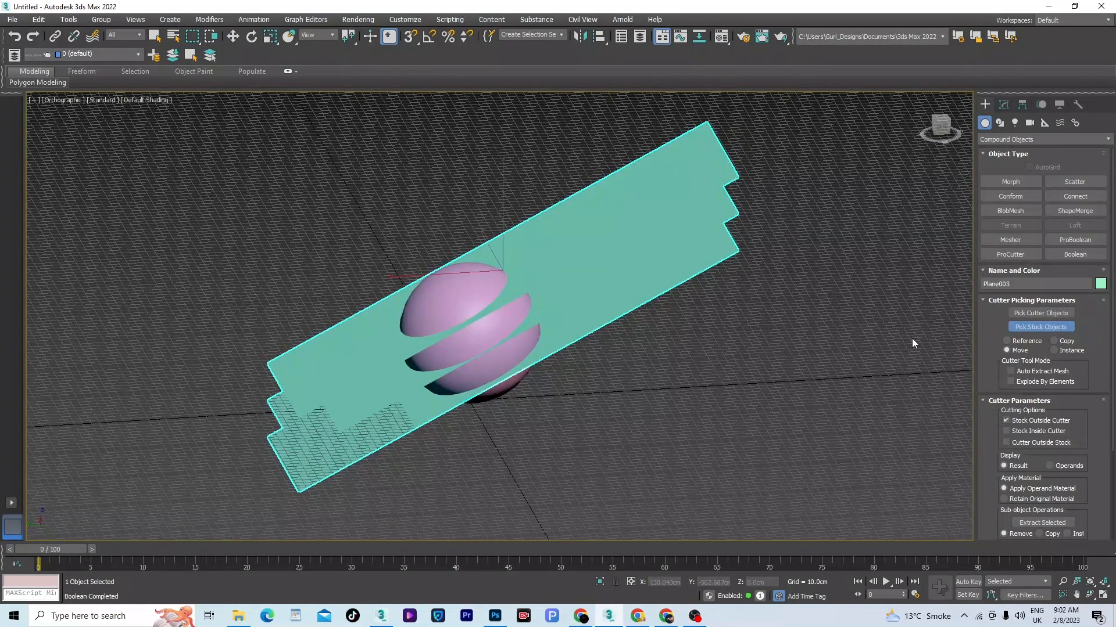
key("w")
left_click(911, 341)
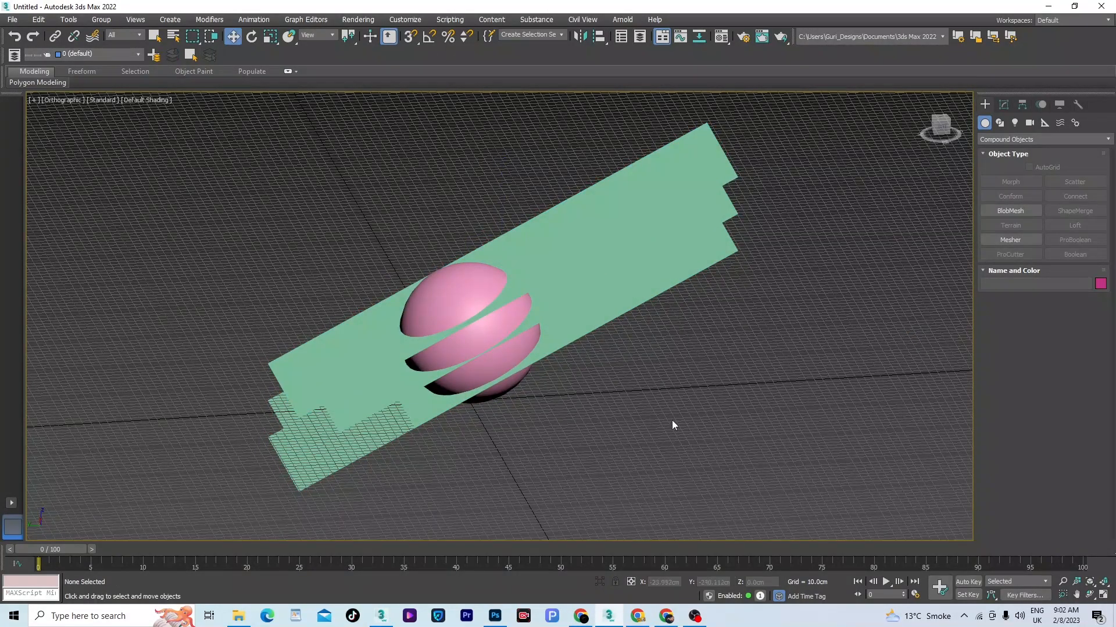
- Make the topmost plane a ProCutter with Auto Extract Mesh, Explode By Elements and Stock Inside Cutter enabled alongside Stock Outside Cutter
left_click(687, 187)
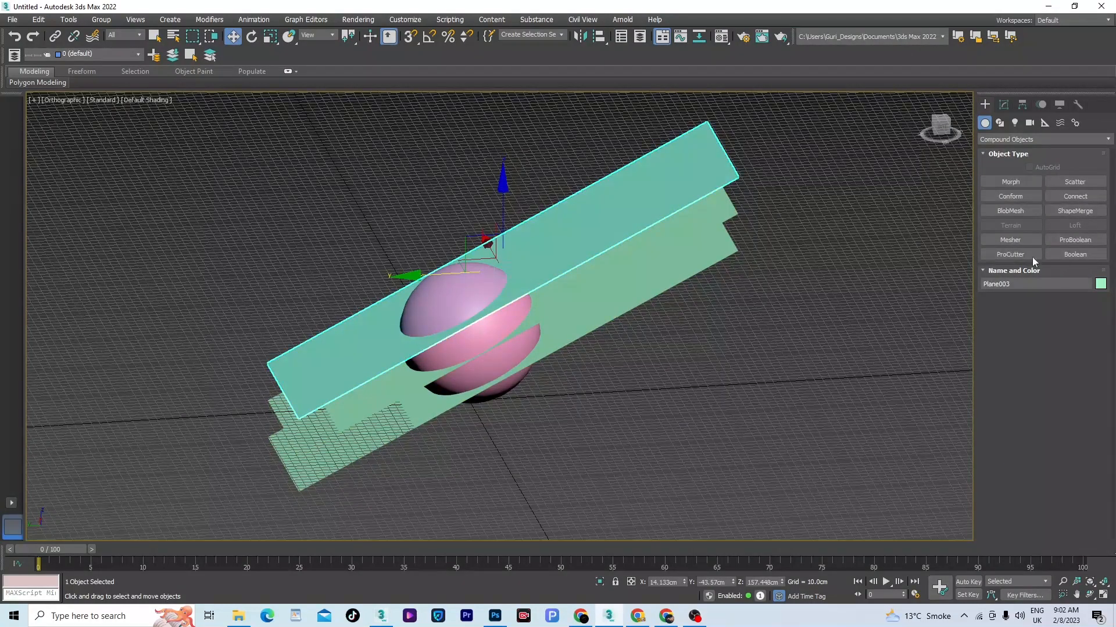
left_click(1030, 255)
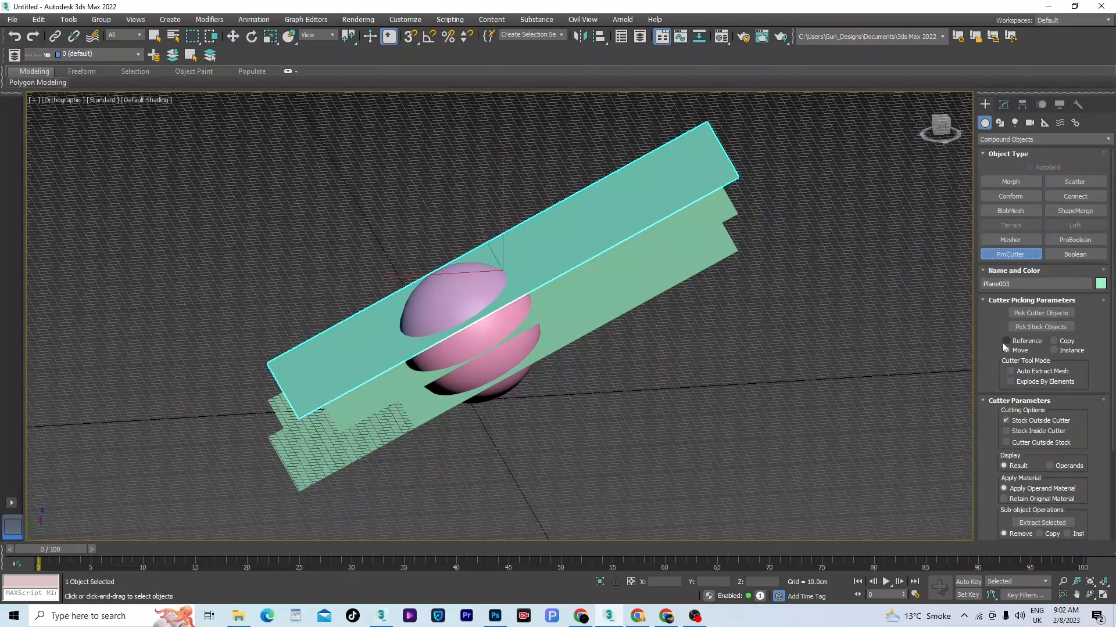
left_click(1011, 381)
left_click(1006, 431)
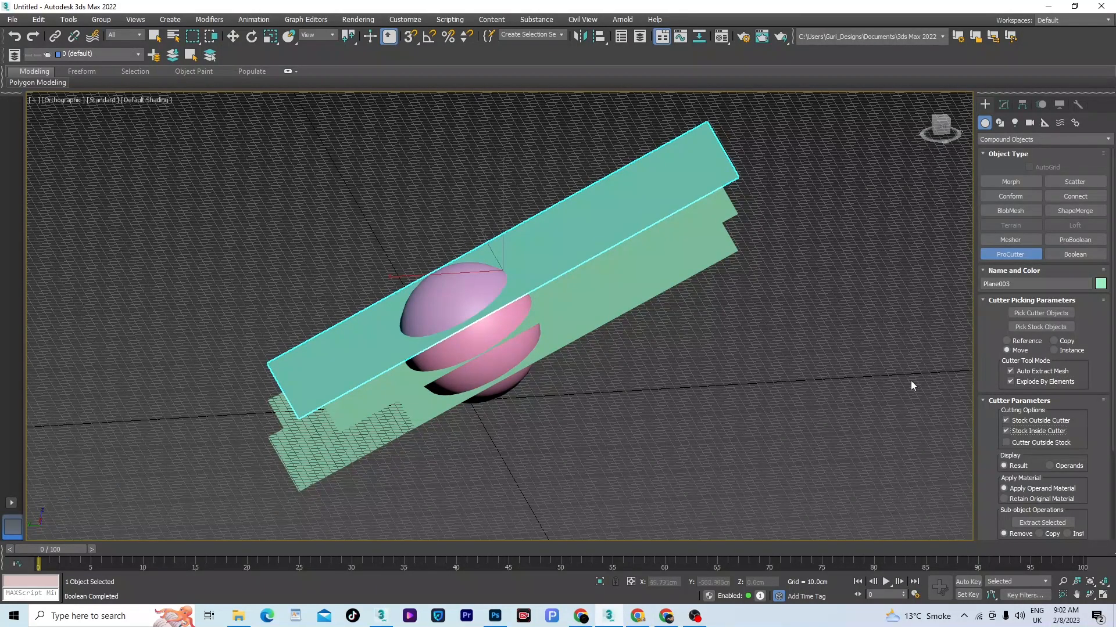
- Add the two lower planes as cutters and pick the sphere as the stock object to slice it
left_click(1040, 313)
left_click(695, 221)
left_click(705, 247)
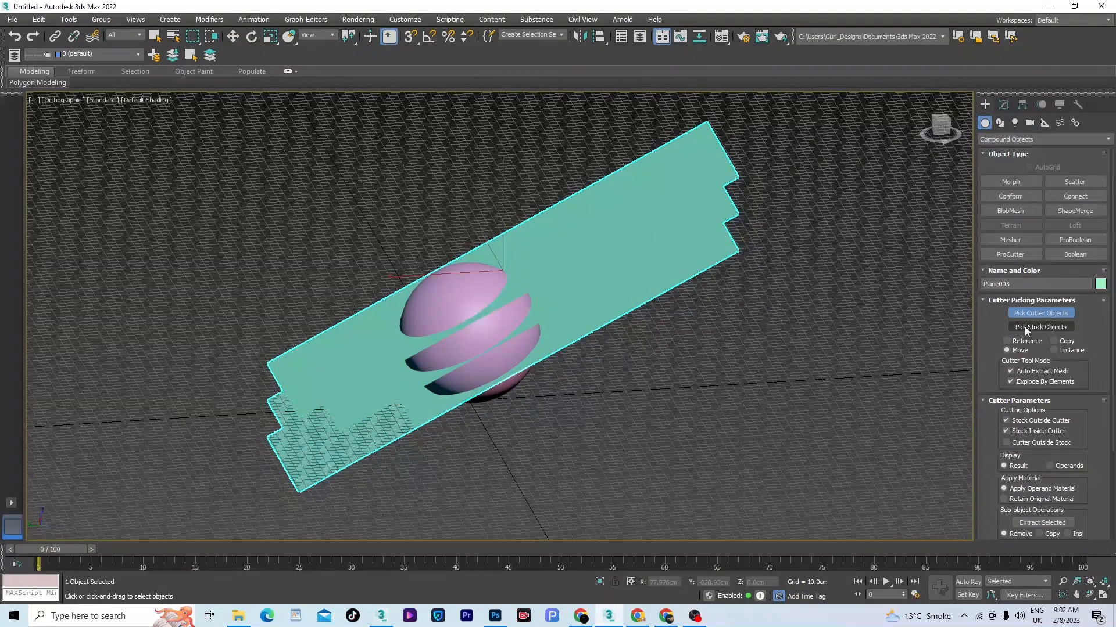
left_click(1041, 327)
left_click(479, 285)
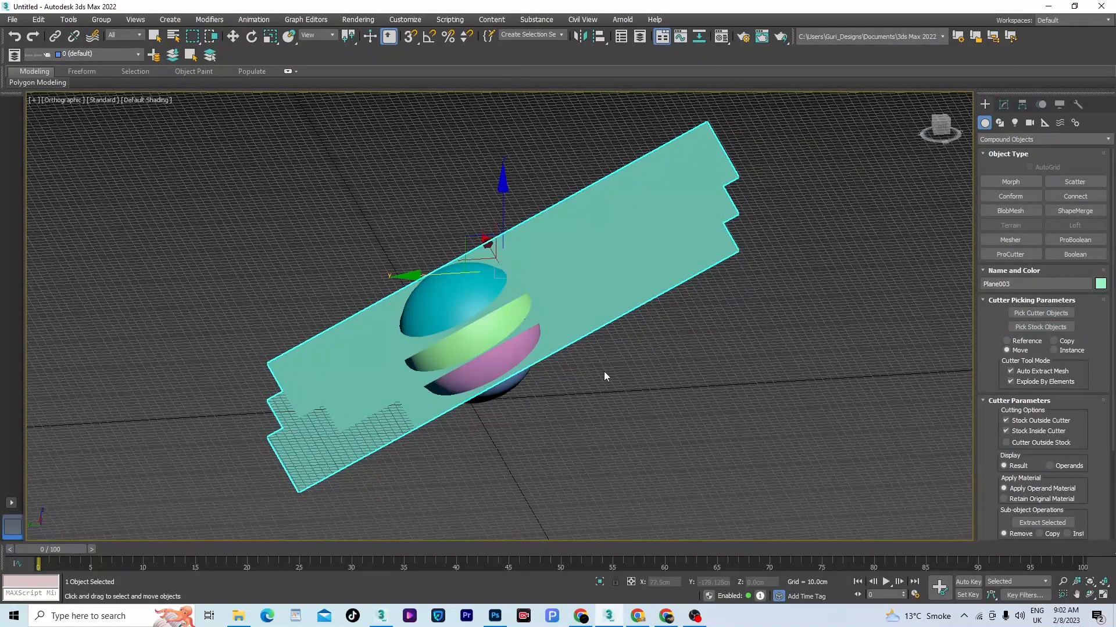
- Finish the ProCutter and delete the combined cutter planes, keeping only the sphere slices
right_click(604, 371)
key("l")
scroll(593, 379, "down", 5)
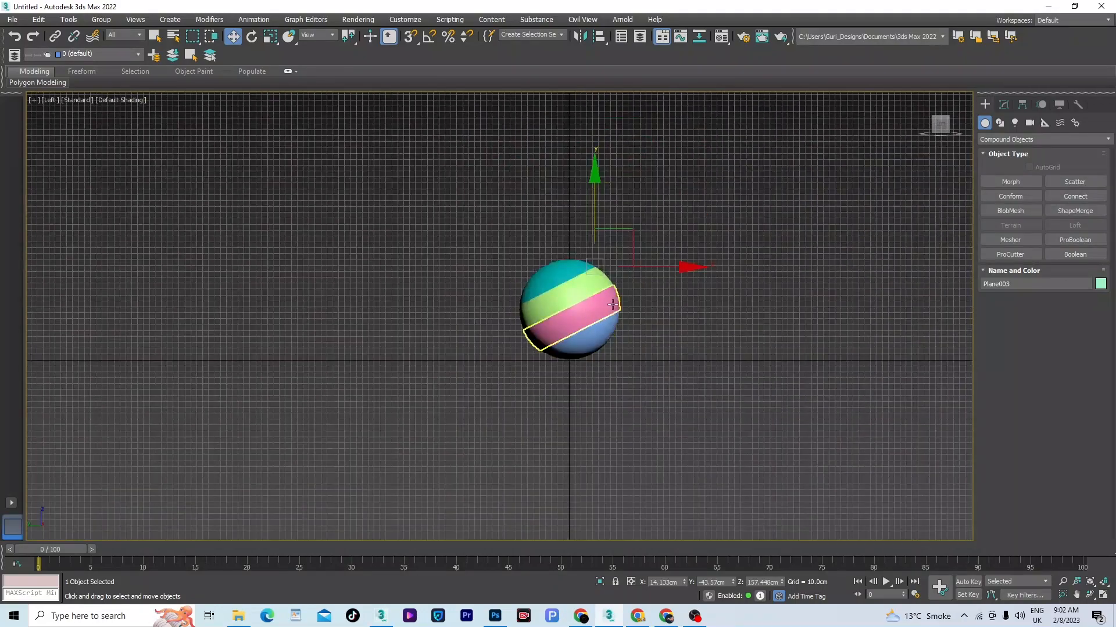
scroll(530, 336, "up", 5)
scroll(557, 429, "up", 2)
left_click(557, 429)
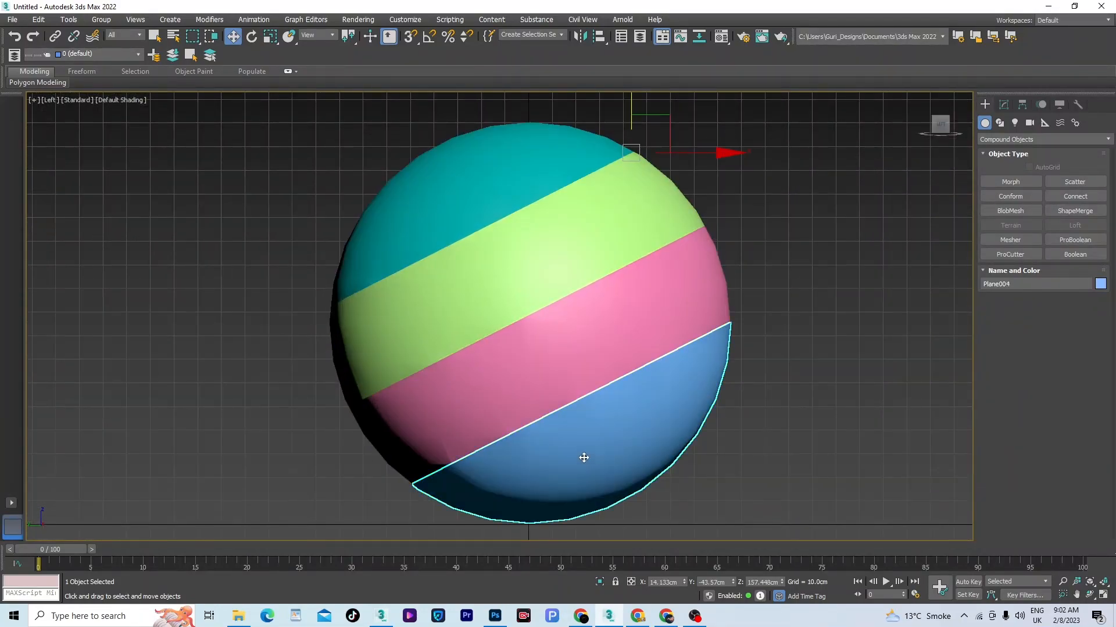
scroll(522, 323, "down", 4)
middle_click_drag(627, 416, 602, 407, "alt")
left_click_drag(777, 132, 710, 426)
key("Delete")
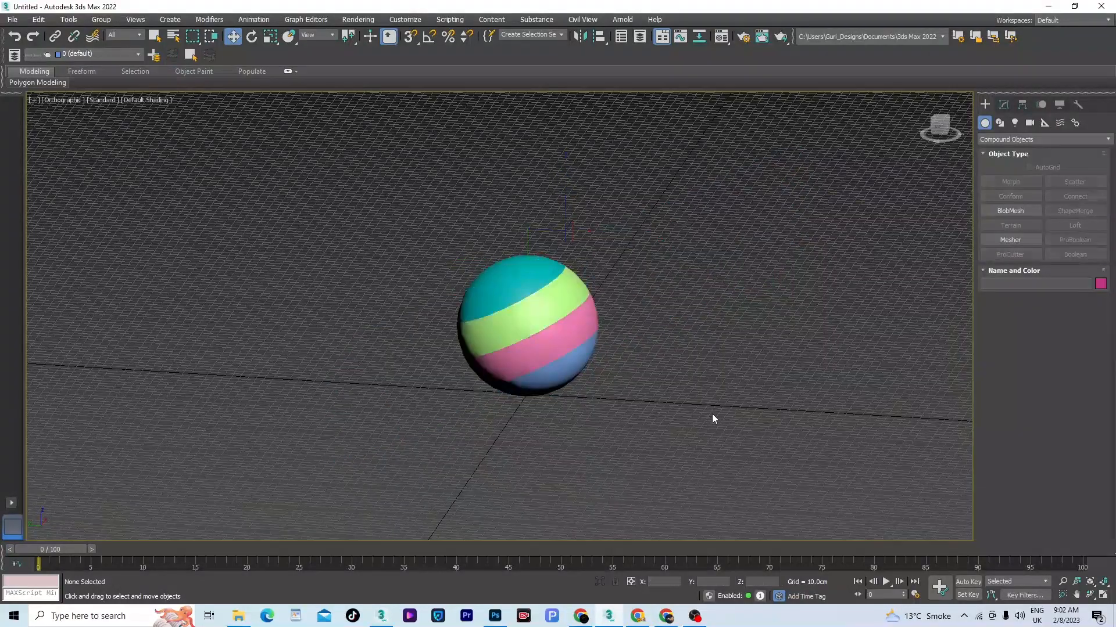
- Pull the top cap away from the sphere to about Y -217 cm and the second slice to about Y 143 cm
left_click(518, 283)
left_click_drag(509, 269, 686, 280)
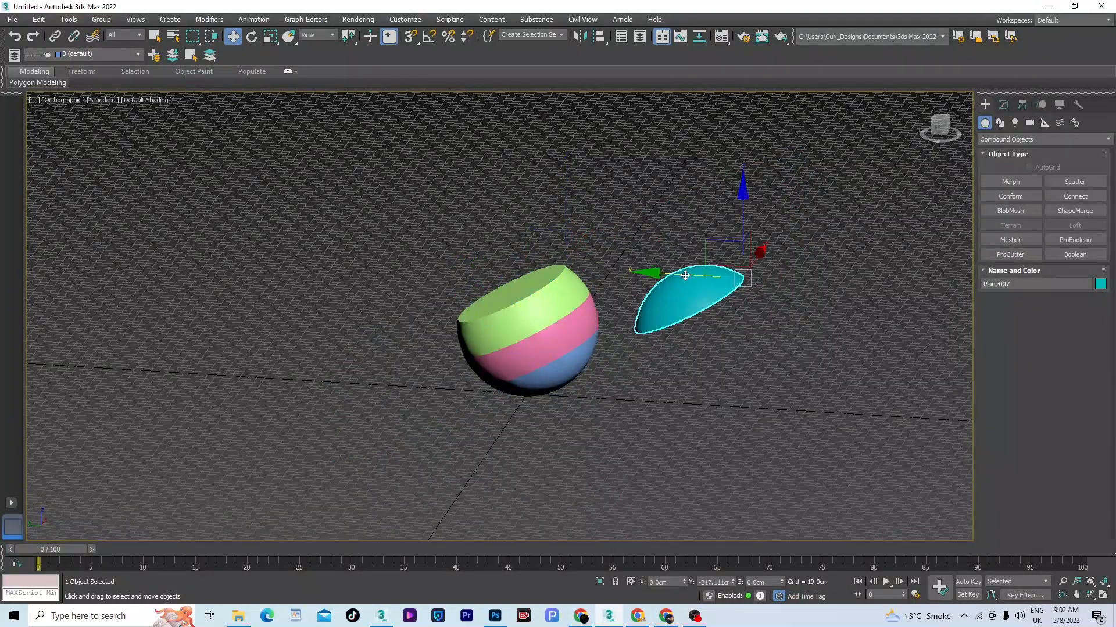
left_click(518, 278)
left_click_drag(518, 277, 370, 271)
- Move the third slice back along X and bring the bottom slice forward to about X -94 cm
left_click(518, 328)
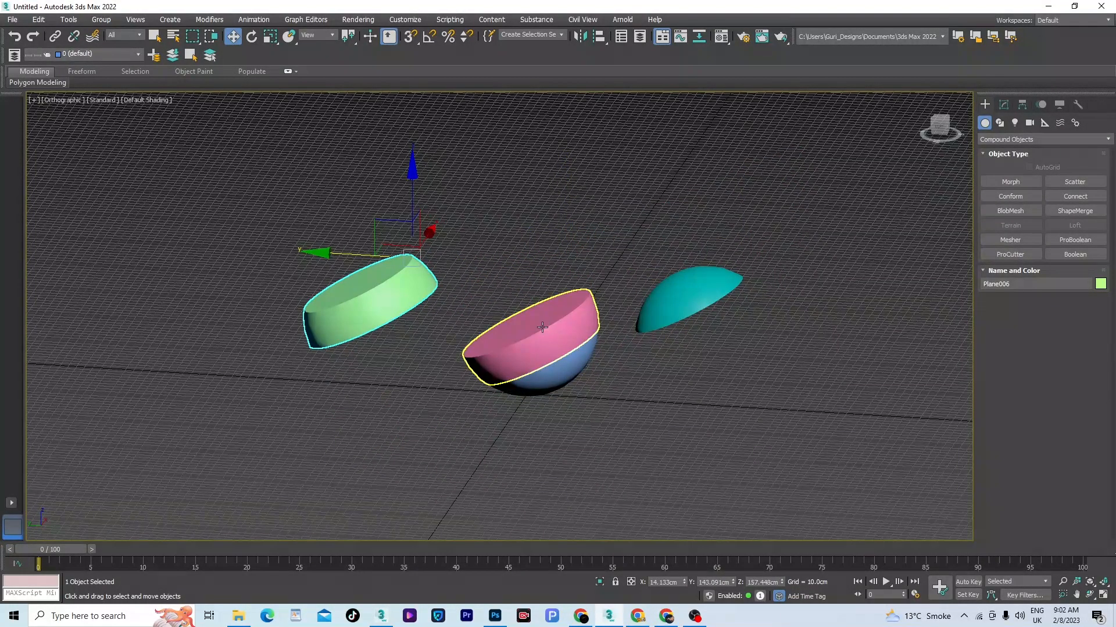
middle_click_drag(517, 328, 601, 401, "alt")
left_click(551, 375)
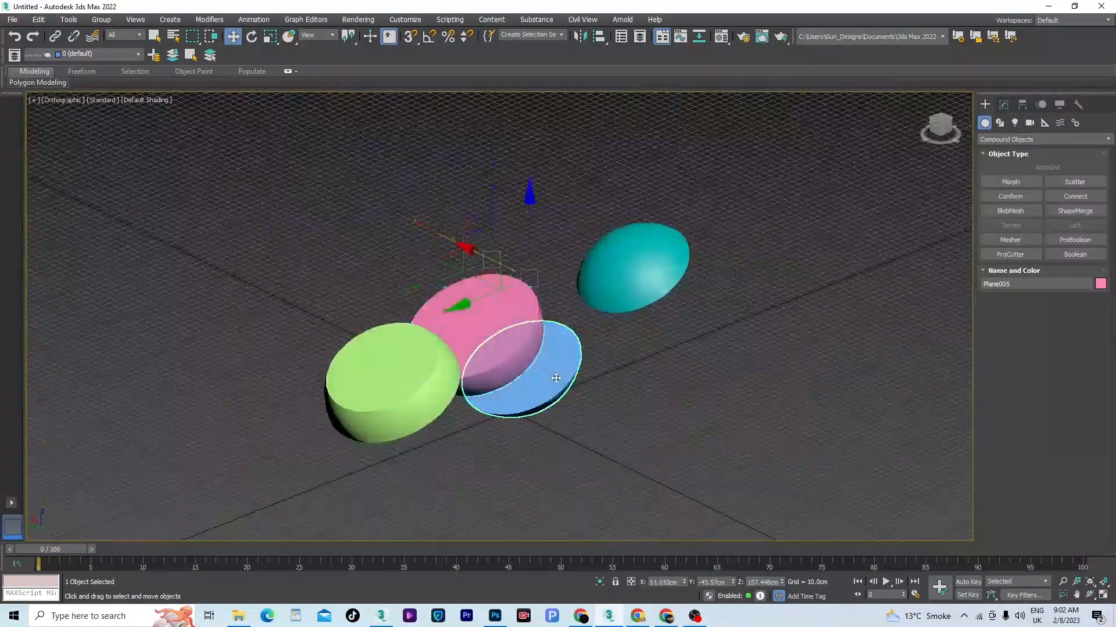
left_click_drag(489, 261, 552, 314)
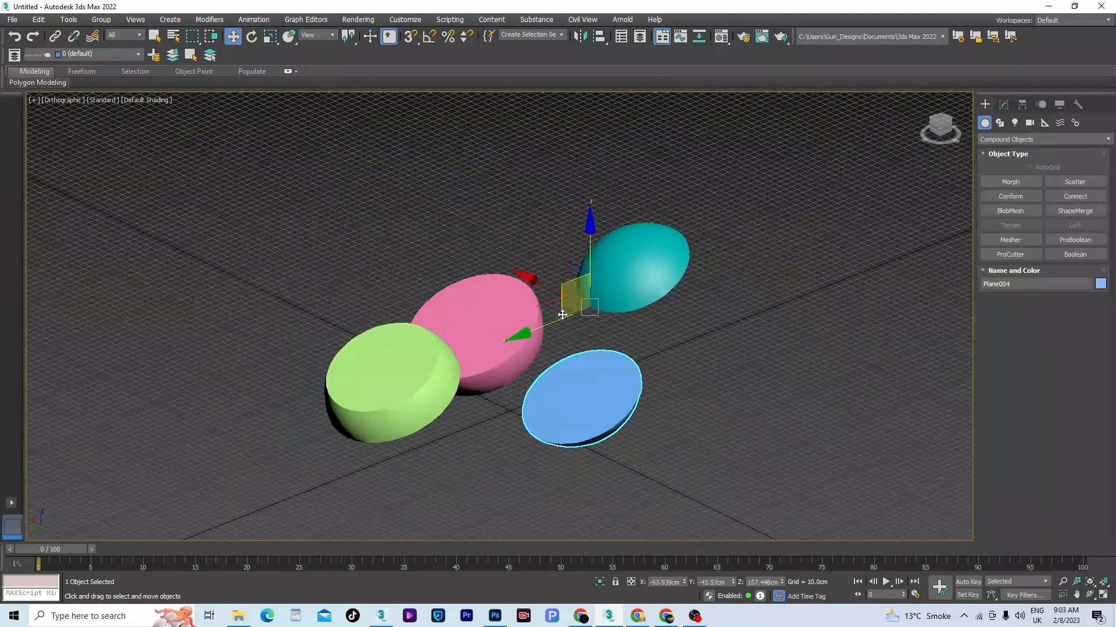
middle_click_drag(692, 393, 652, 372, "alt")
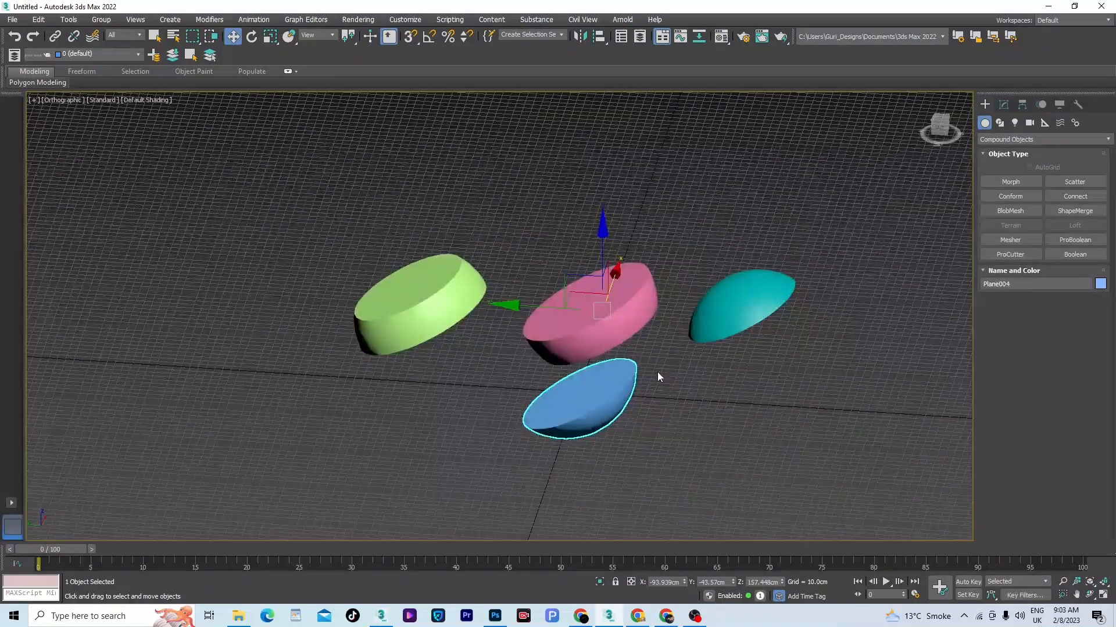
- Undo the slice moves to reassemble the sphere
key("ctrl+z")
key("ctrl+z")
key("ctrl+z")
key("ctrl+z")
key("ctrl+z")
key("ctrl+z")
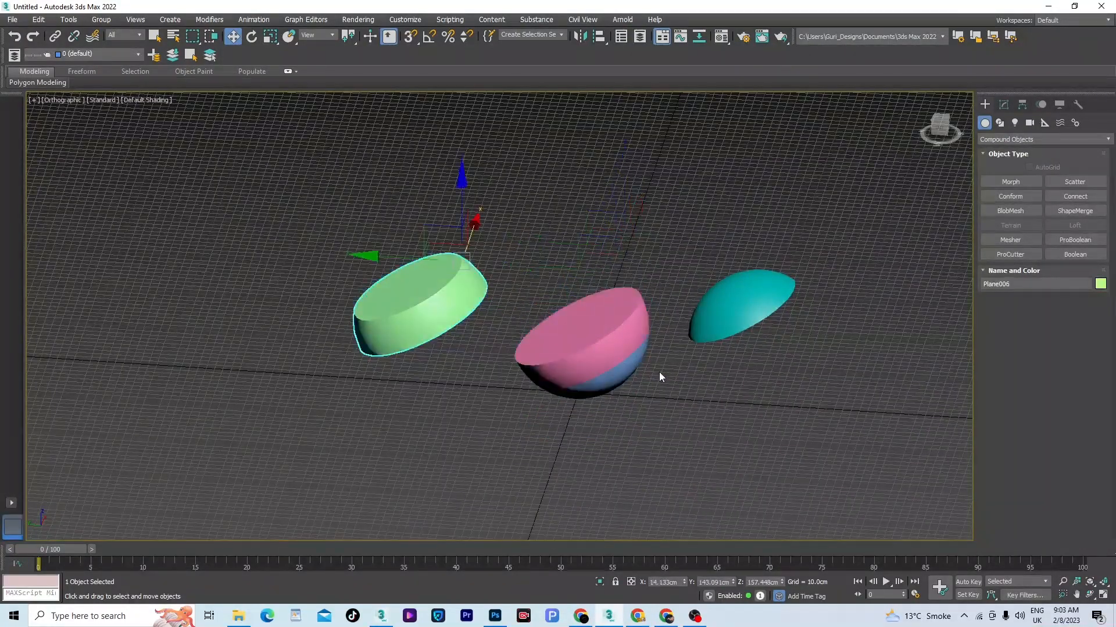
key("ctrl+z")
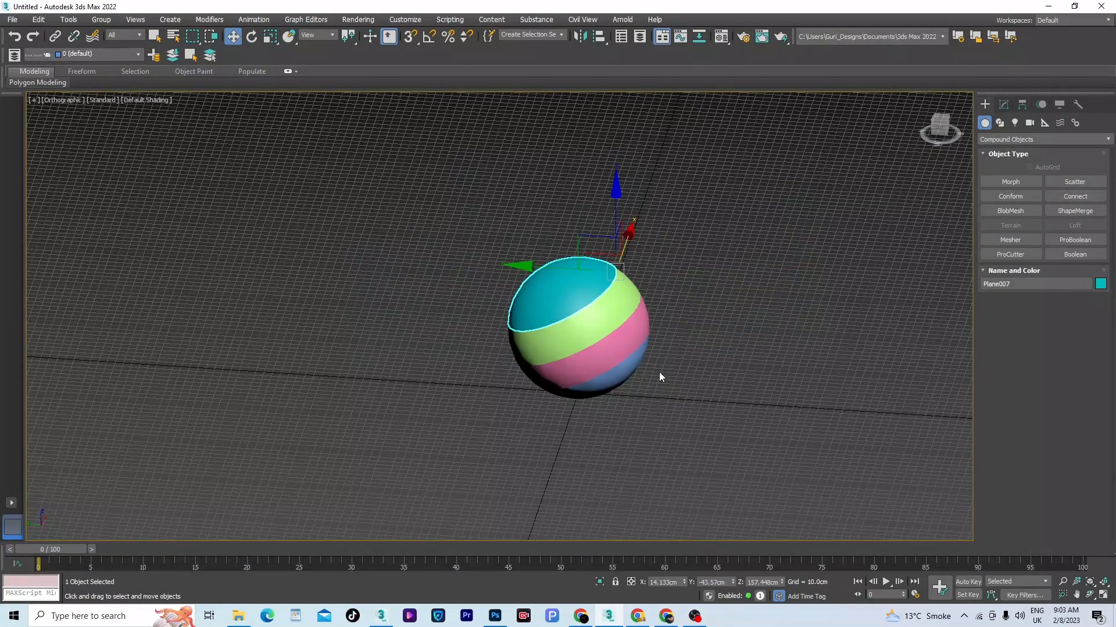
- Undo the plane deletion, the ProCutter slicing and the cutter picks, restoring the original sphere and three separate planes with nothing selected
middle_click_drag(659, 371, 680, 386, "alt")
key("ctrl+z")
key("ctrl+z")
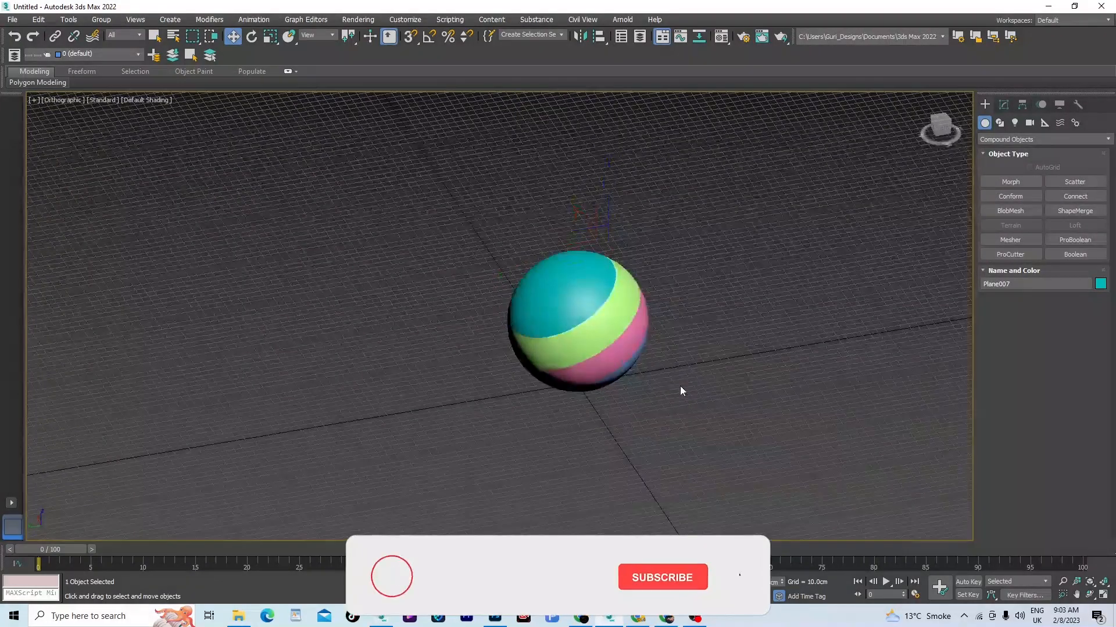
key("ctrl+z")
key("ctrl+z")
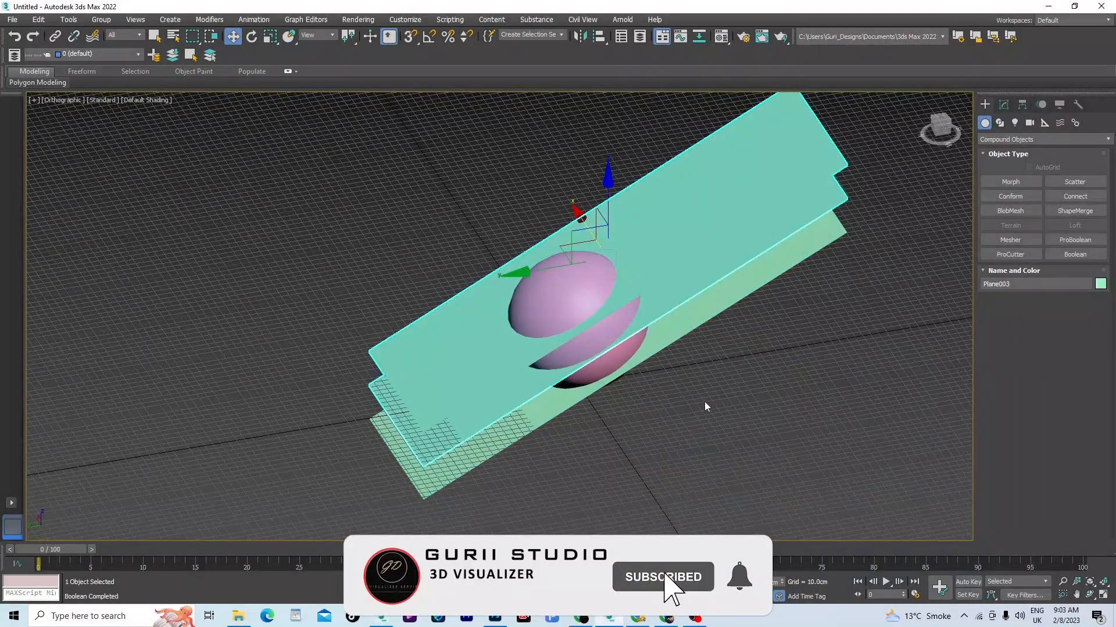
left_click(744, 377)
key("ctrl+z")
key("ctrl+z")
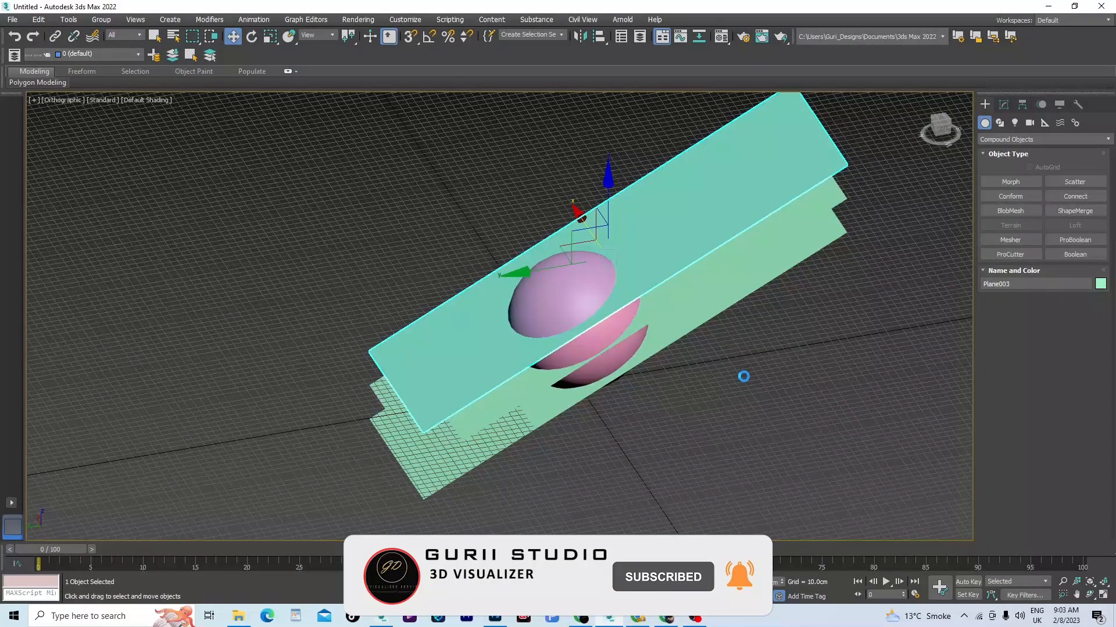
left_click(743, 377)
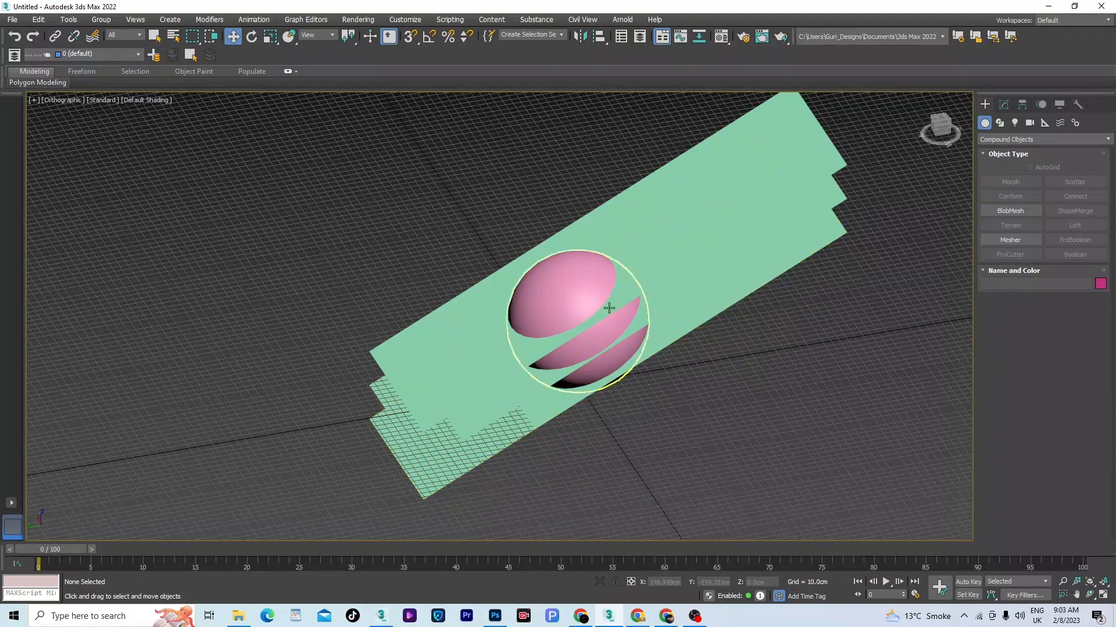
left_click(579, 286)
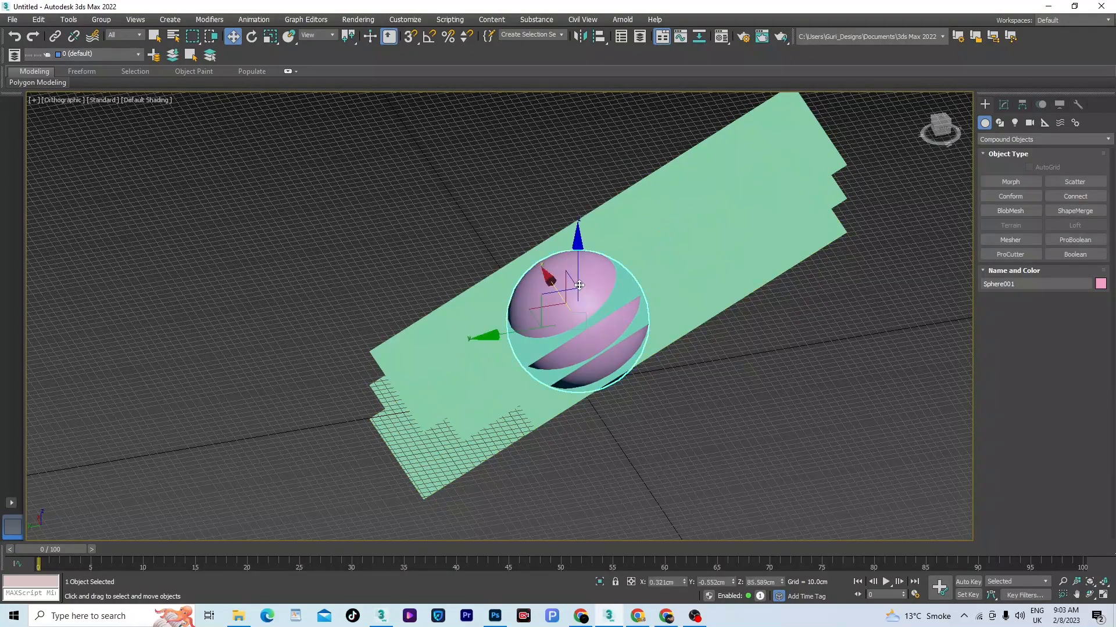
left_click(1003, 254)
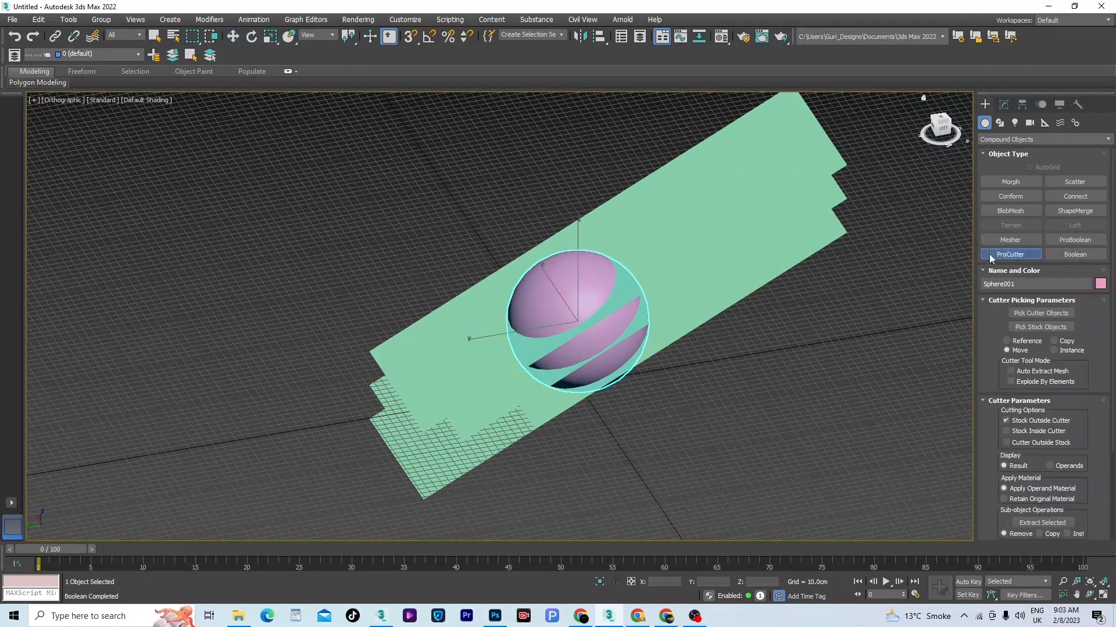
left_click(1010, 371)
left_click(1010, 382)
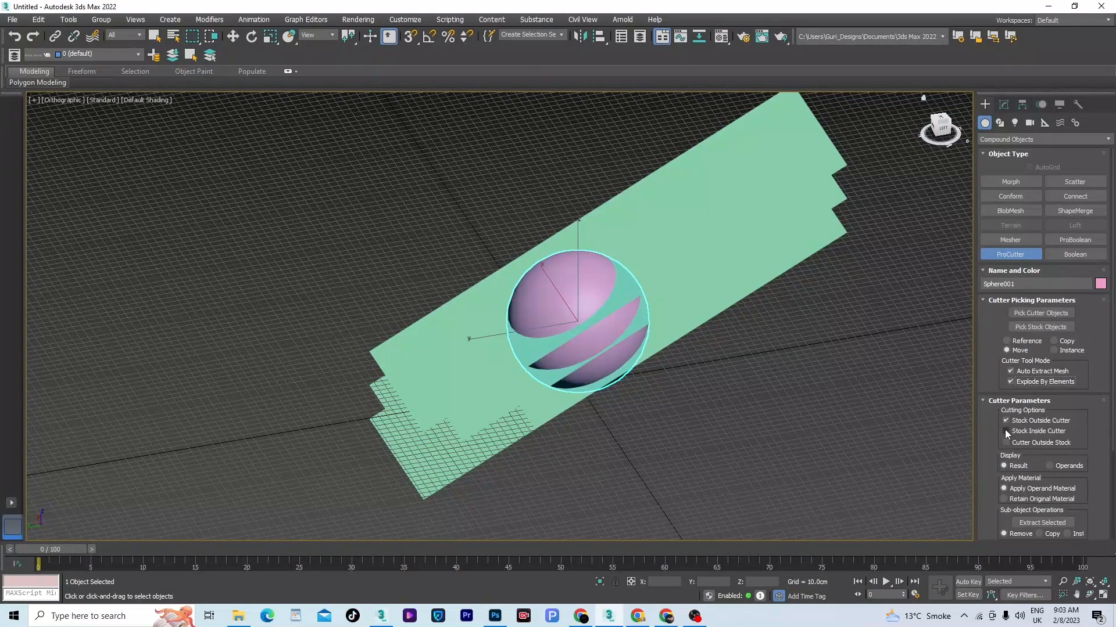
left_click(1006, 431)
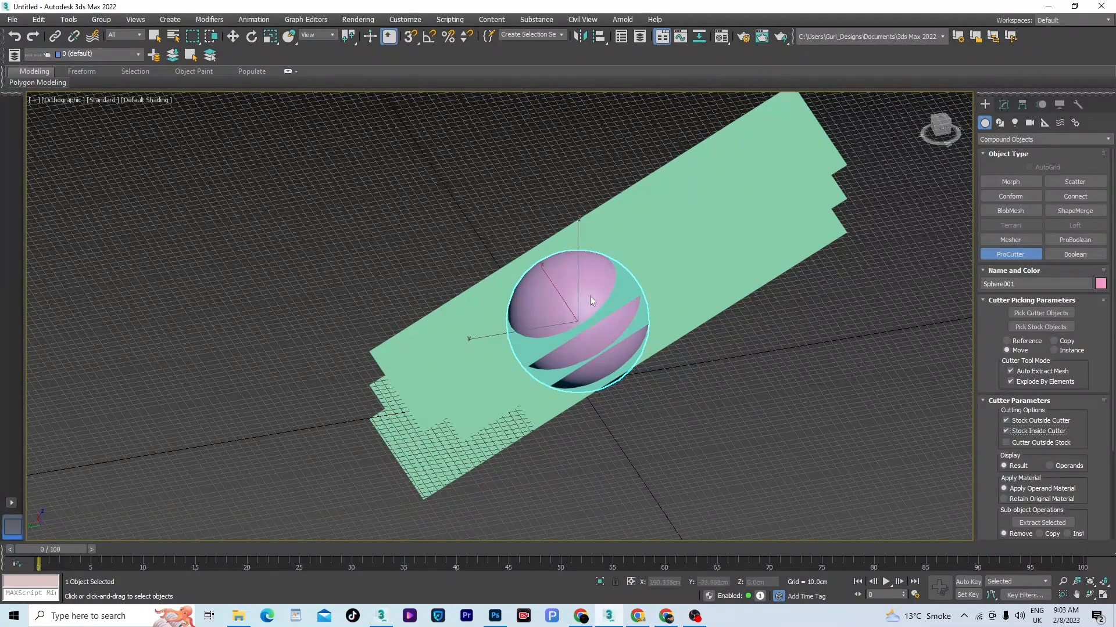
left_click(1035, 312)
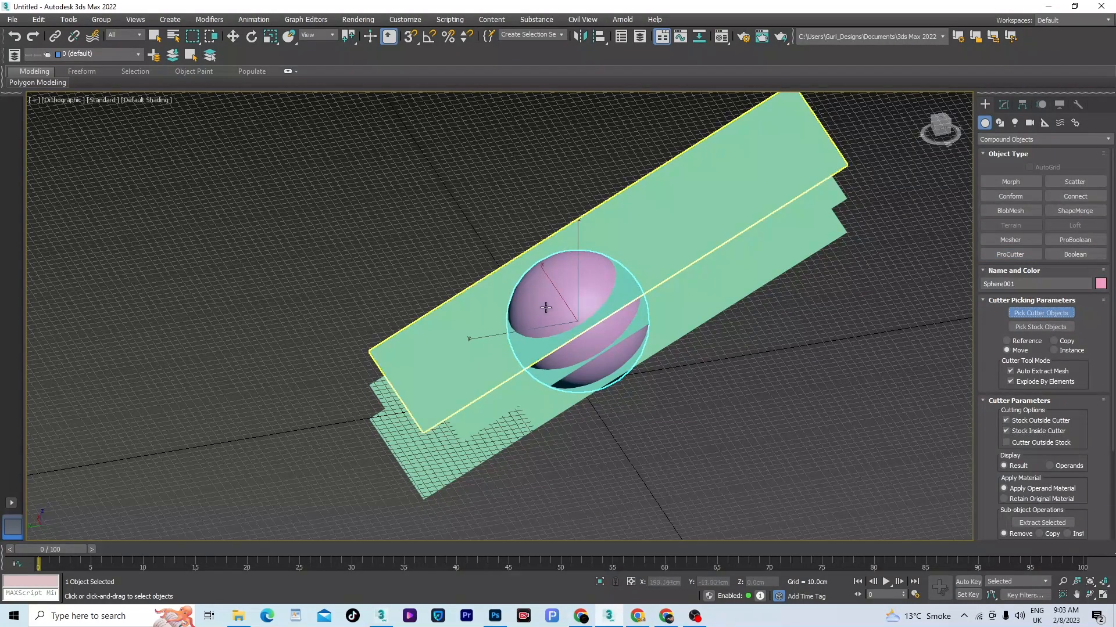
left_click(581, 290)
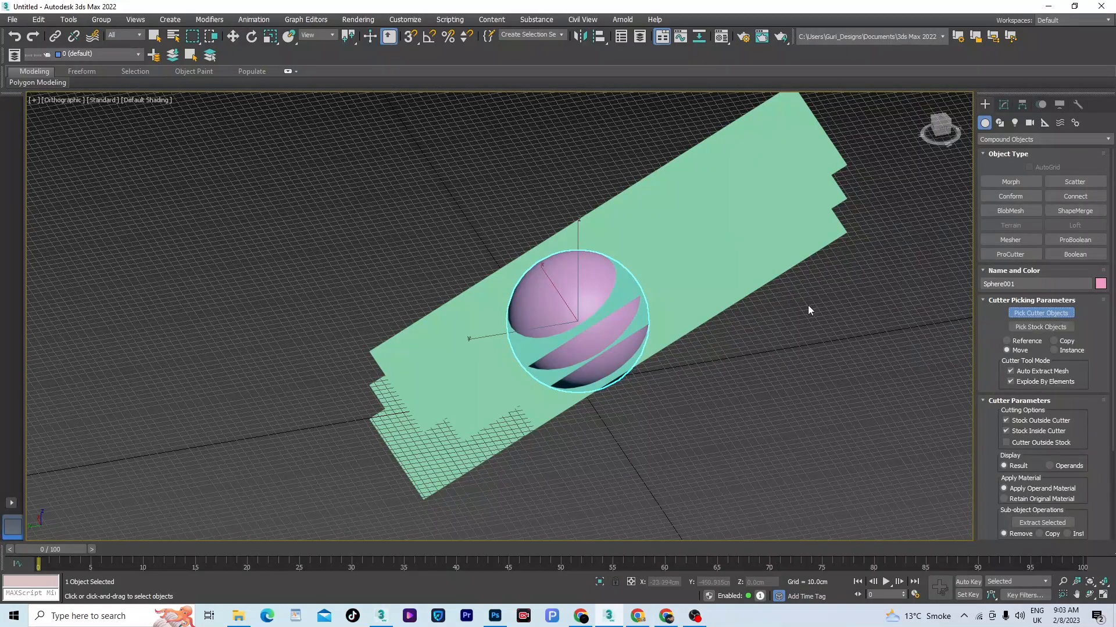
key("w")
left_click(741, 376)
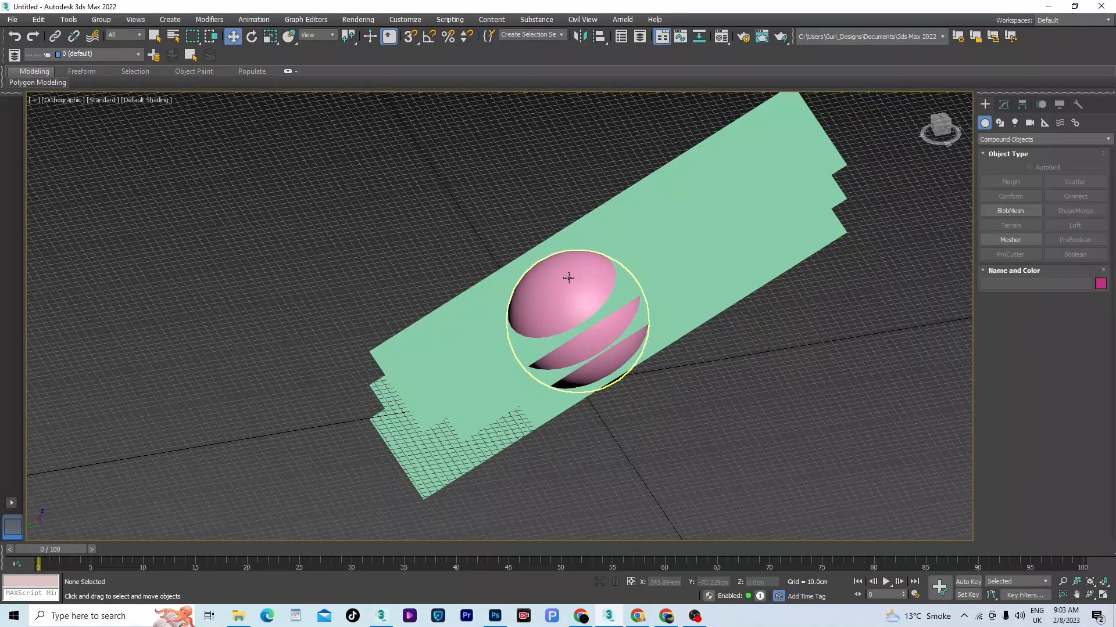
- Make the sphere a ProCutter with Auto Extract Mesh, Explode By Elements and Stock Inside Cutter enabled, and pick the three tilted planes as stock objects
left_click(568, 278)
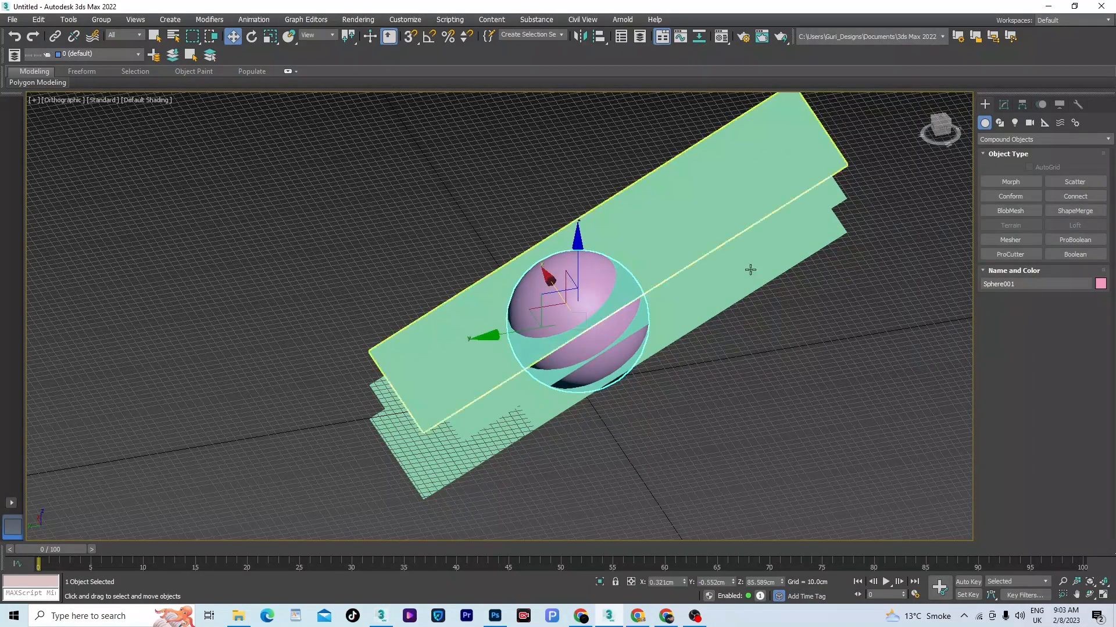
left_click(1021, 255)
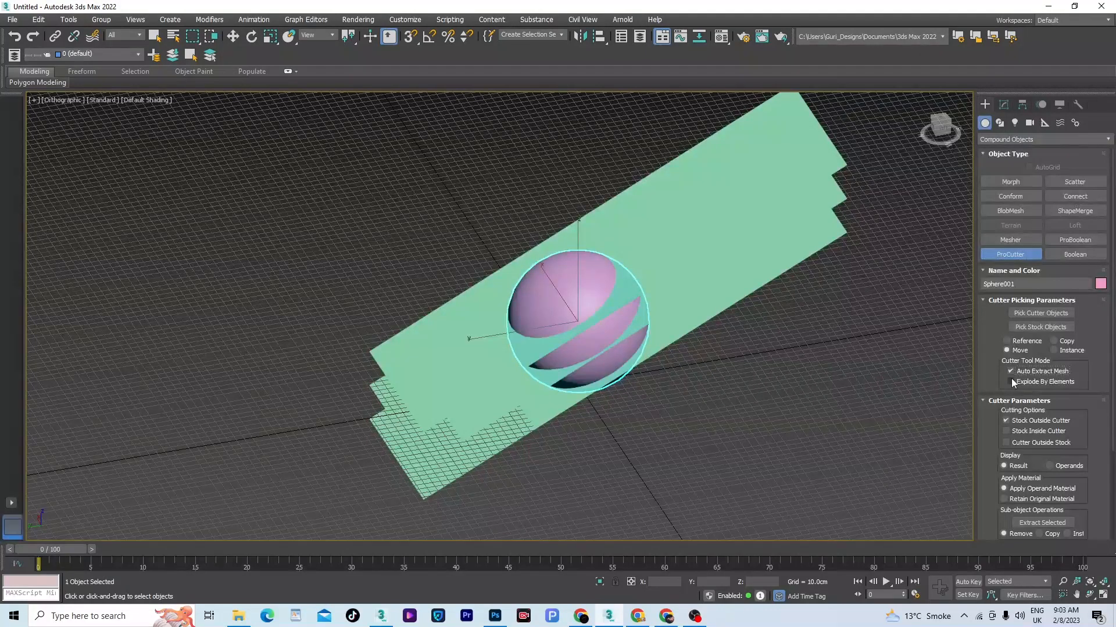
left_click(1006, 431)
left_click(1026, 327)
left_click(682, 218)
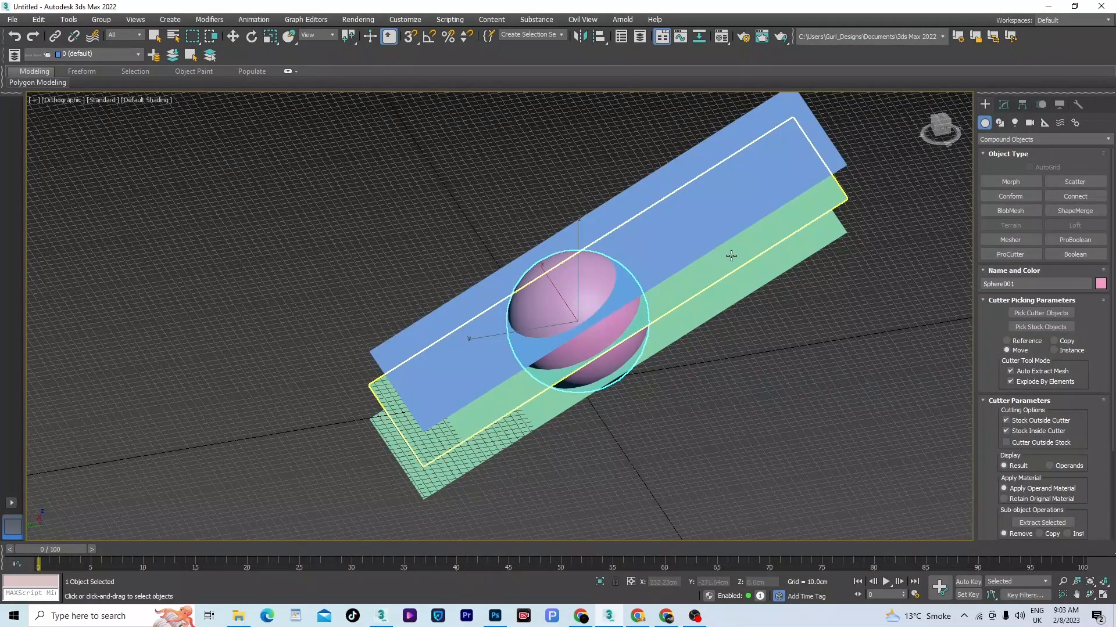
scroll(685, 391, "down", 5)
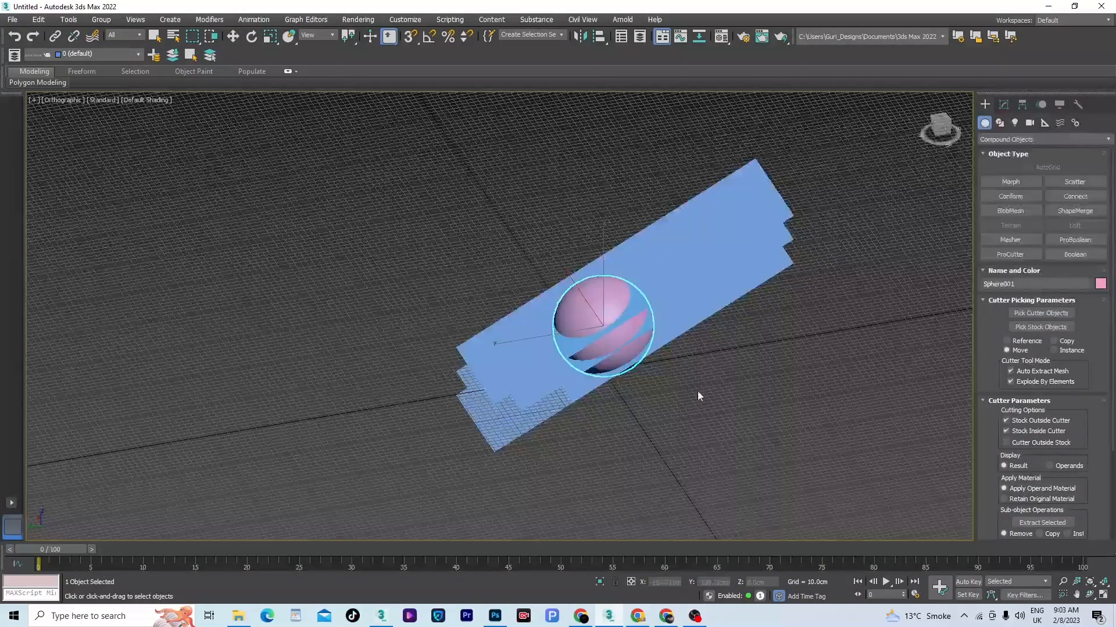
- Turn off Stock Inside Cutter in the sphere ProCutter's cutting options
mouse_move(697, 394)
middle_mouse_down("alt")
mouse_move(673, 368)
mouse_move(730, 368)
mouse_move(714, 384)
middle_mouse_up("alt")
scroll(714, 384, "up", 3)
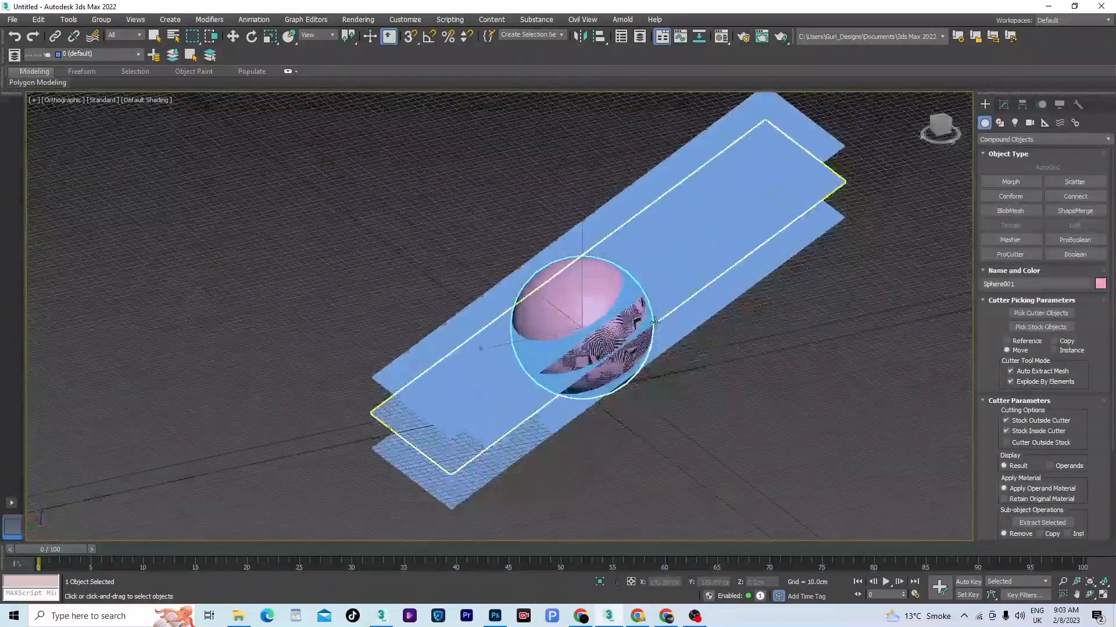
left_click(1006, 431)
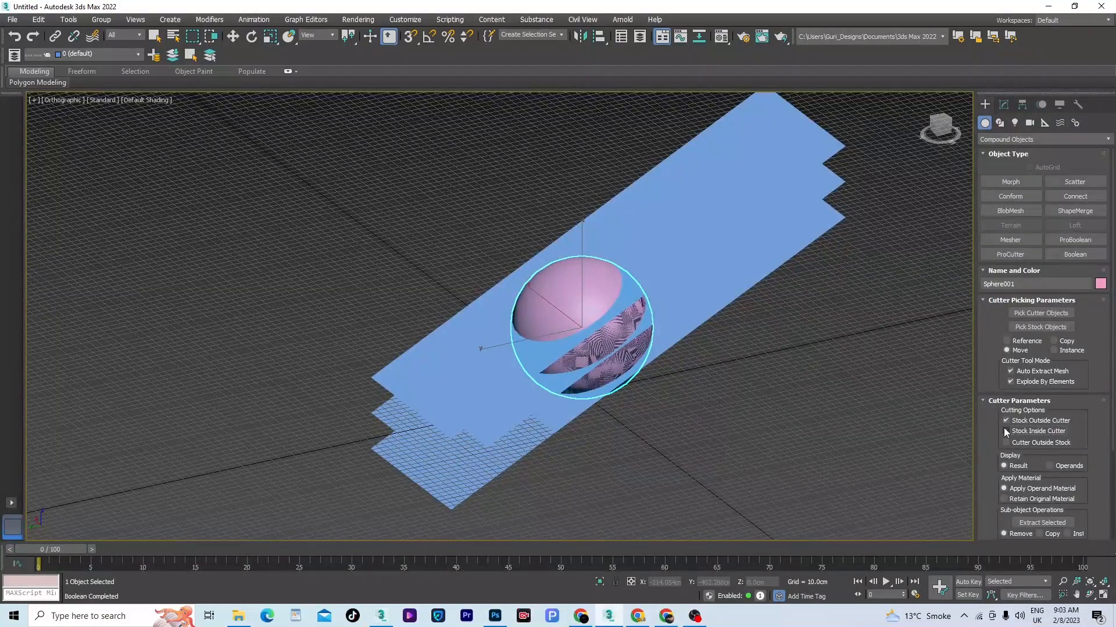
middle_click_drag(730, 393, 774, 134, "alt")
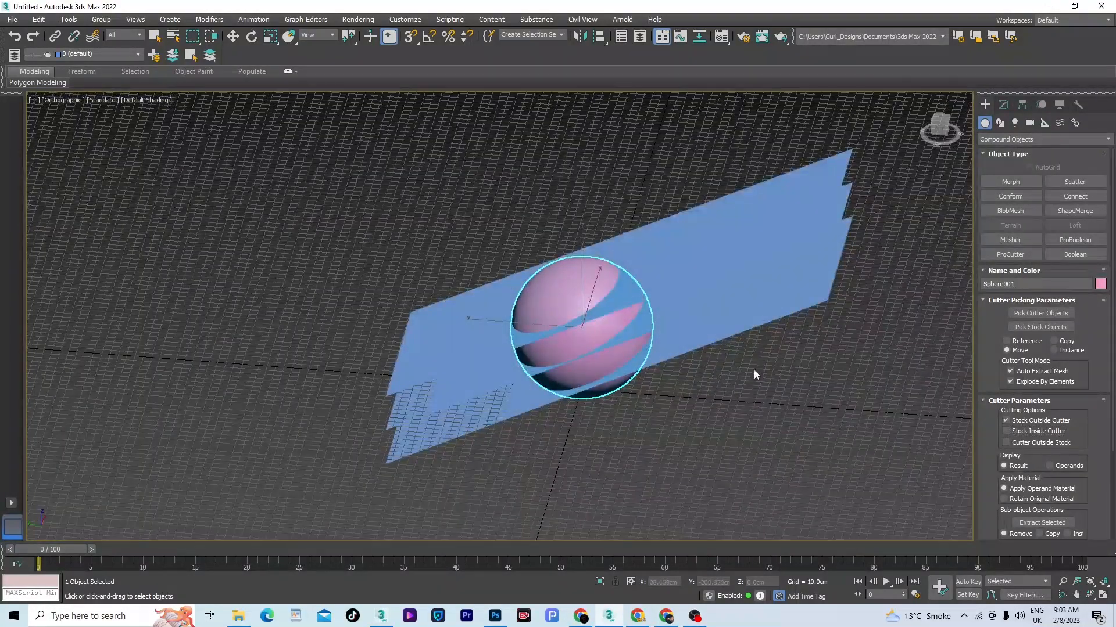
- Move the uppermost plane piece with its attached sphere section away along Y to about 276 cm and examine it from several sides
key("w")
left_click(761, 333)
left_click(730, 249)
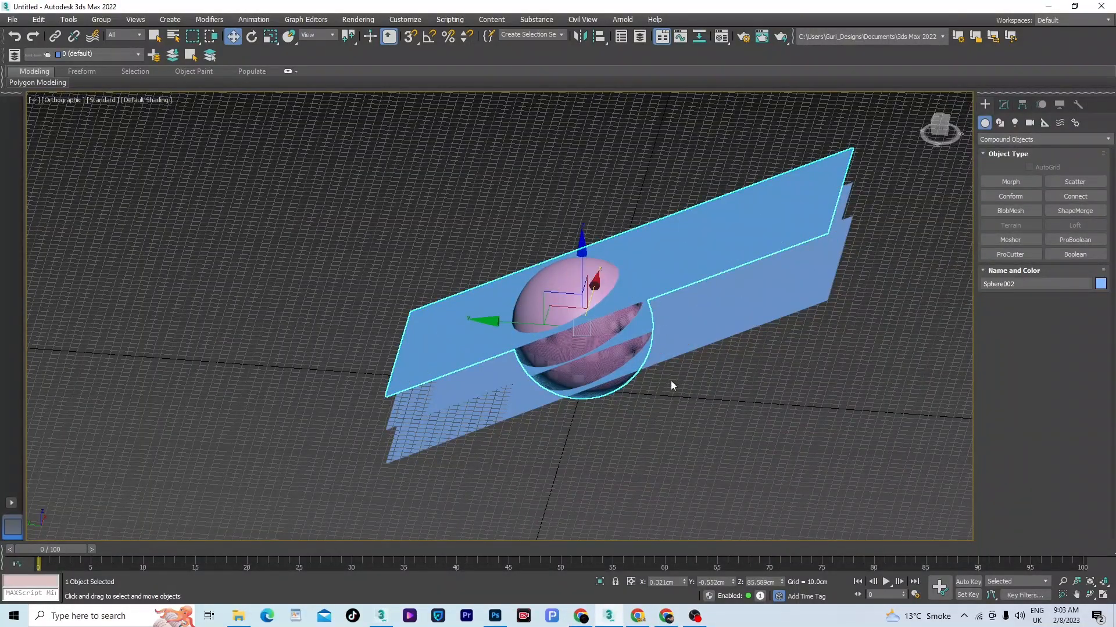
mouse_move(671, 381)
middle_mouse_down("alt")
mouse_move(680, 378)
mouse_move(659, 373)
middle_mouse_up("alt")
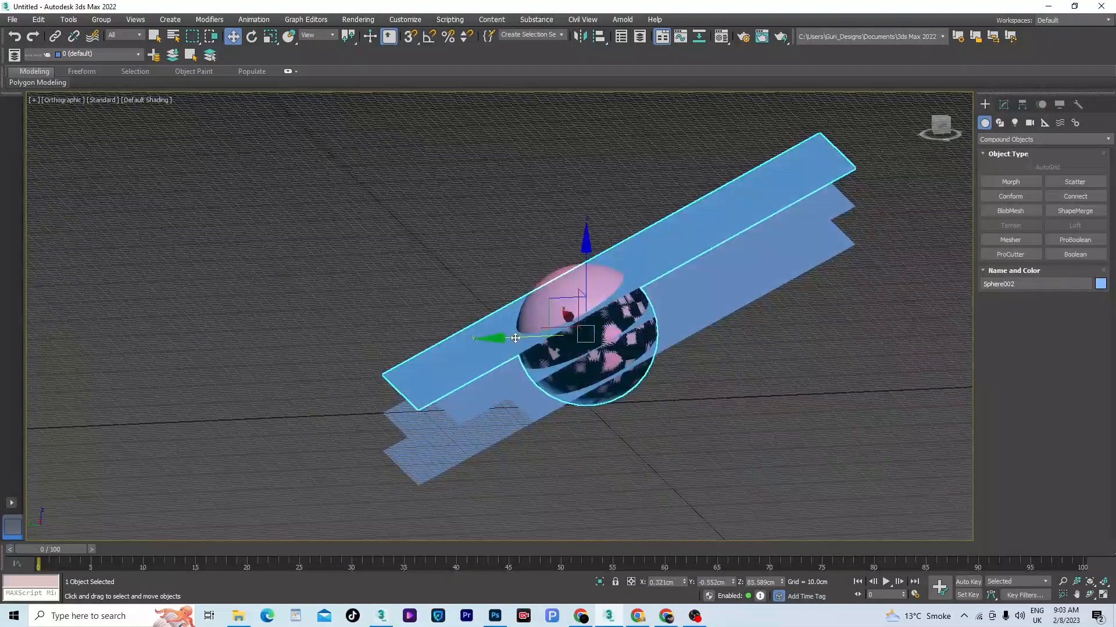
left_click_drag(521, 327, 289, 336)
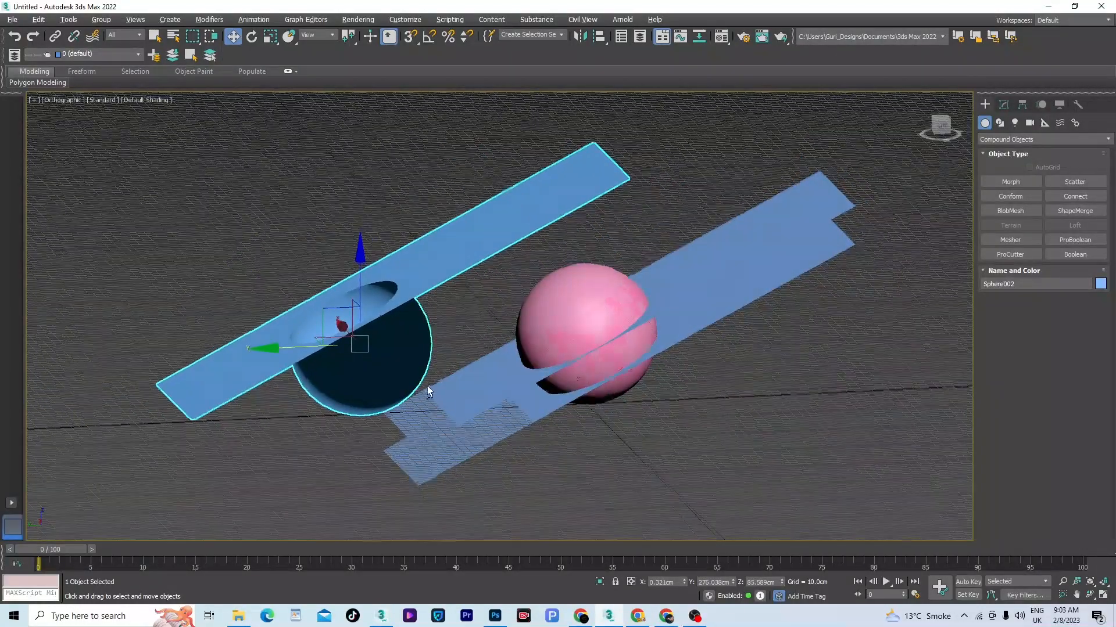
middle_click_drag(427, 386, 248, 313, "alt")
scroll(501, 381, "down", 2)
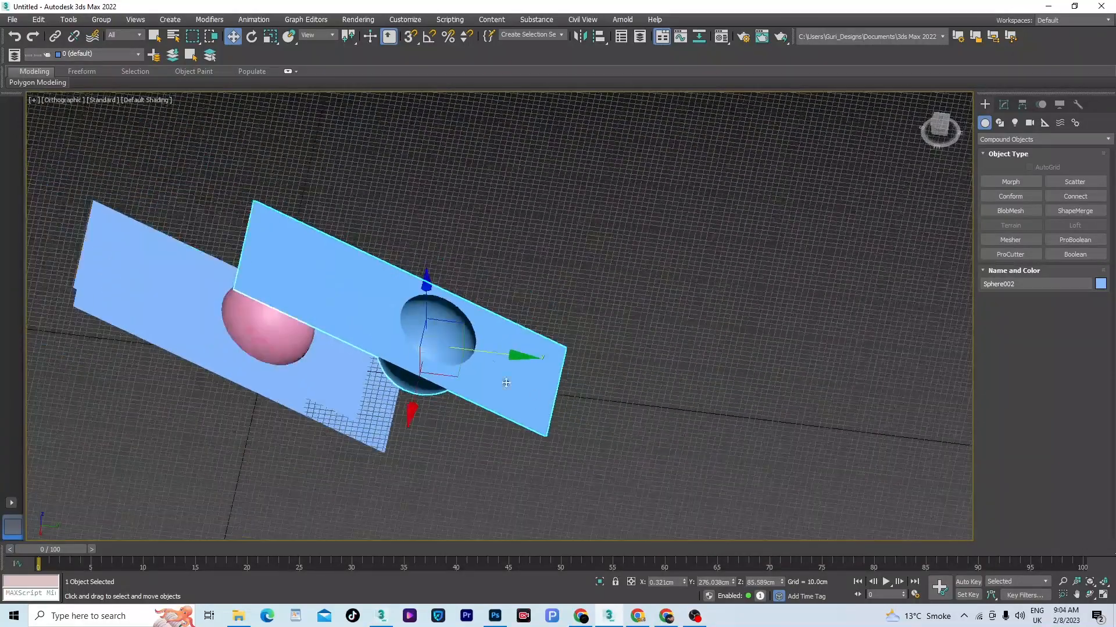
scroll(504, 373, "up", 4)
scroll(504, 373, "down", 5)
middle_click_drag(560, 386, 459, 355, "alt")
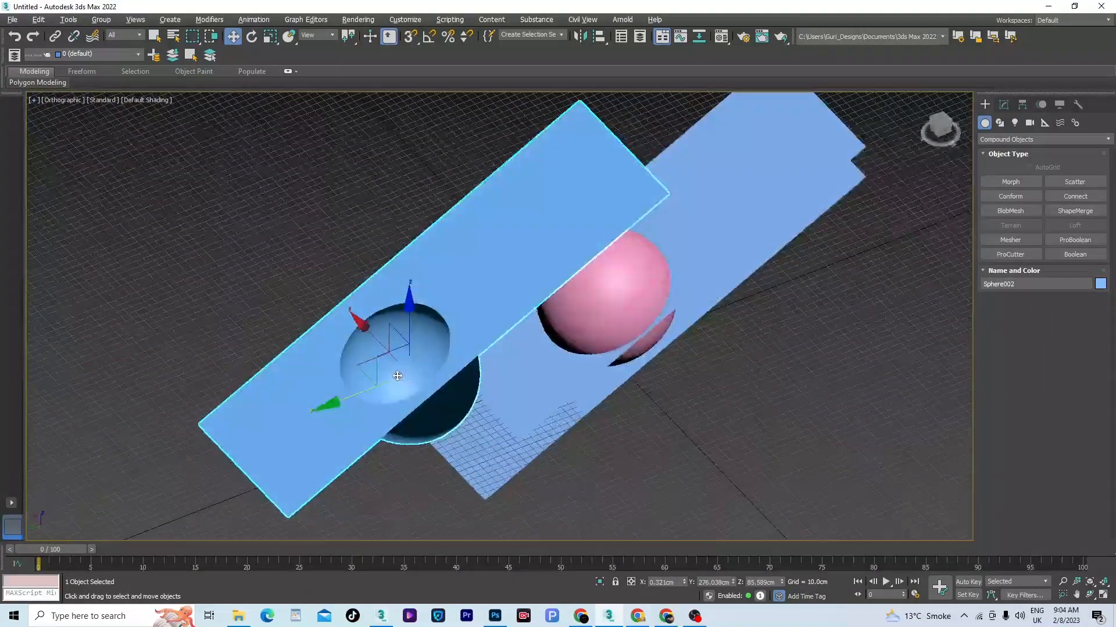
- Delete all sphere and plane pieces to empty the scene
key("Delete")
scroll(461, 355, "down", 4)
middle_click_drag(569, 396, 687, 393, "alt")
key("ctrl+a")
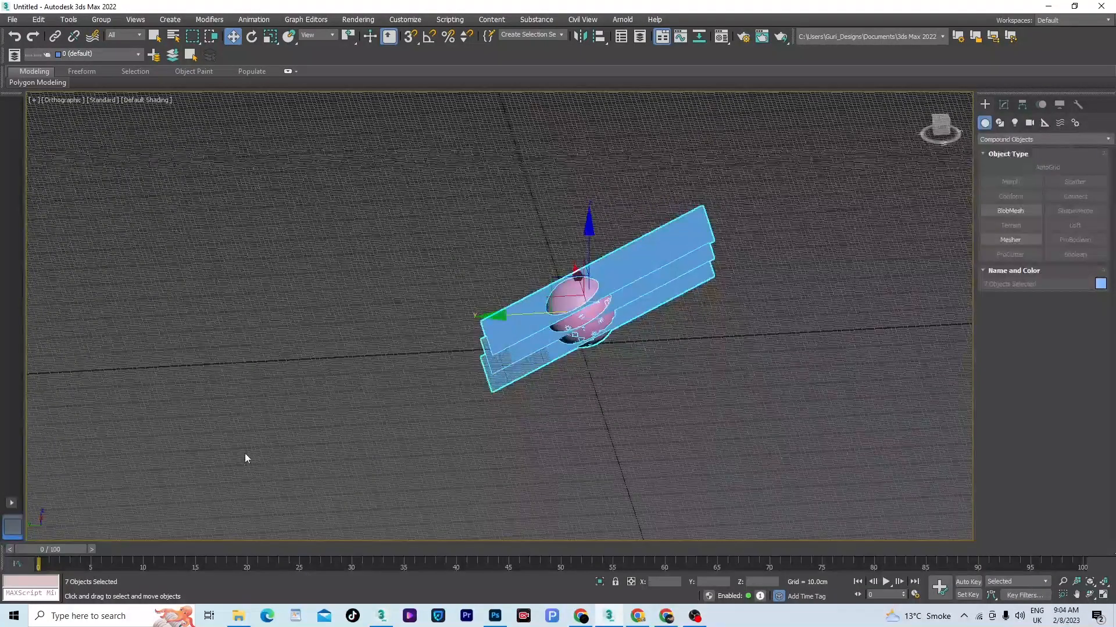
key("Delete")
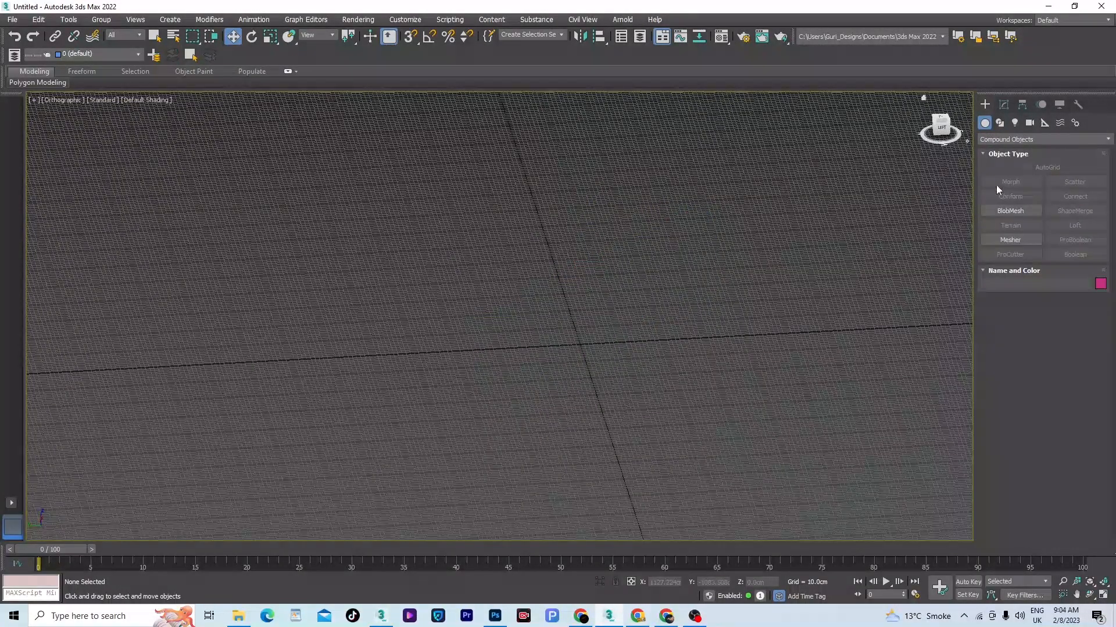
- Create a standing cylinder near the origin with a radius of about 240 cm and a height of about 918 cm
left_click(1055, 141)
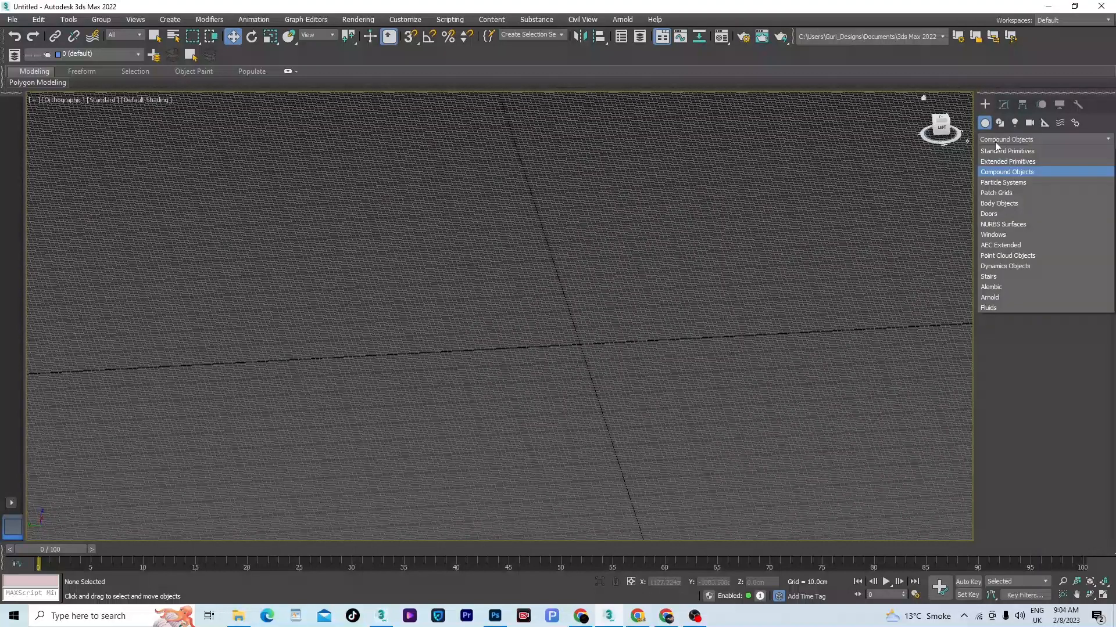
left_click(998, 147)
left_click(1011, 210)
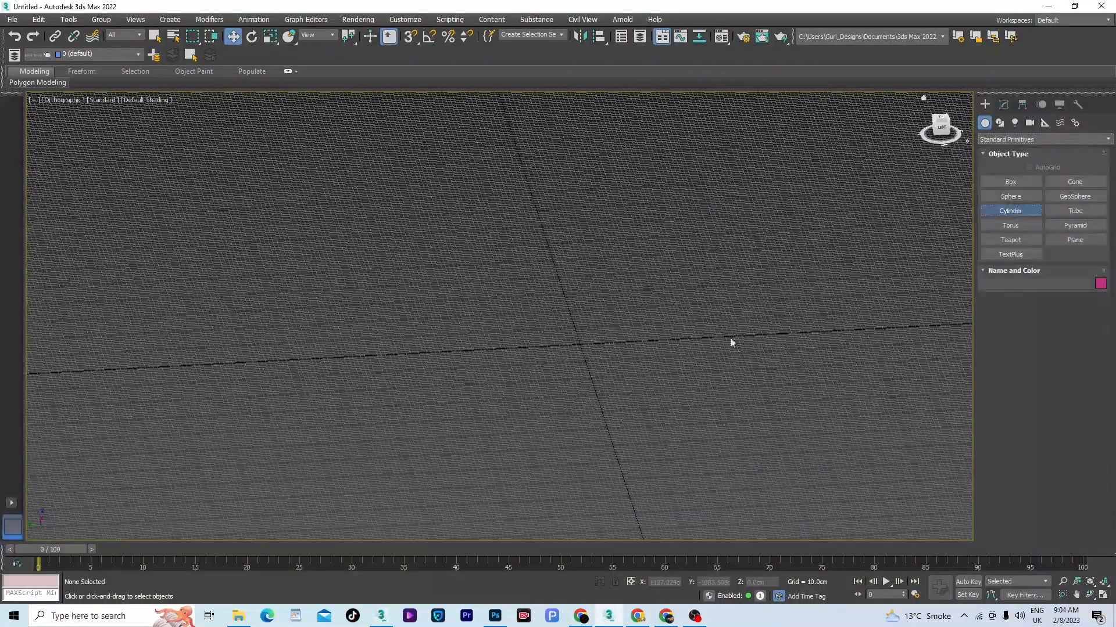
left_click_drag(578, 343, 605, 378)
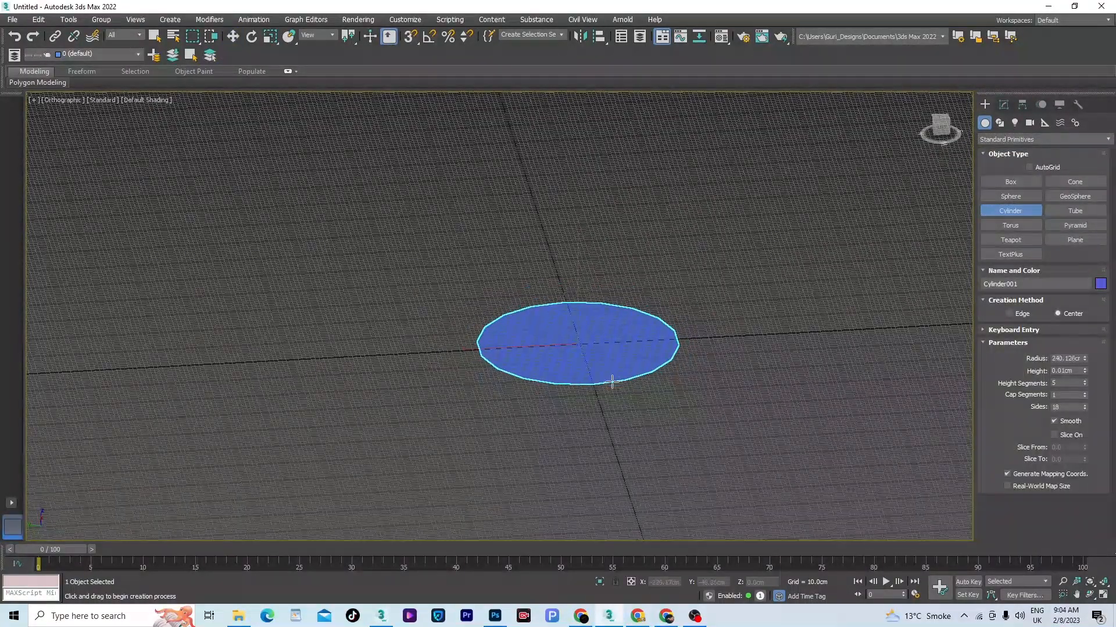
scroll(589, 220, "down", 3)
key("w")
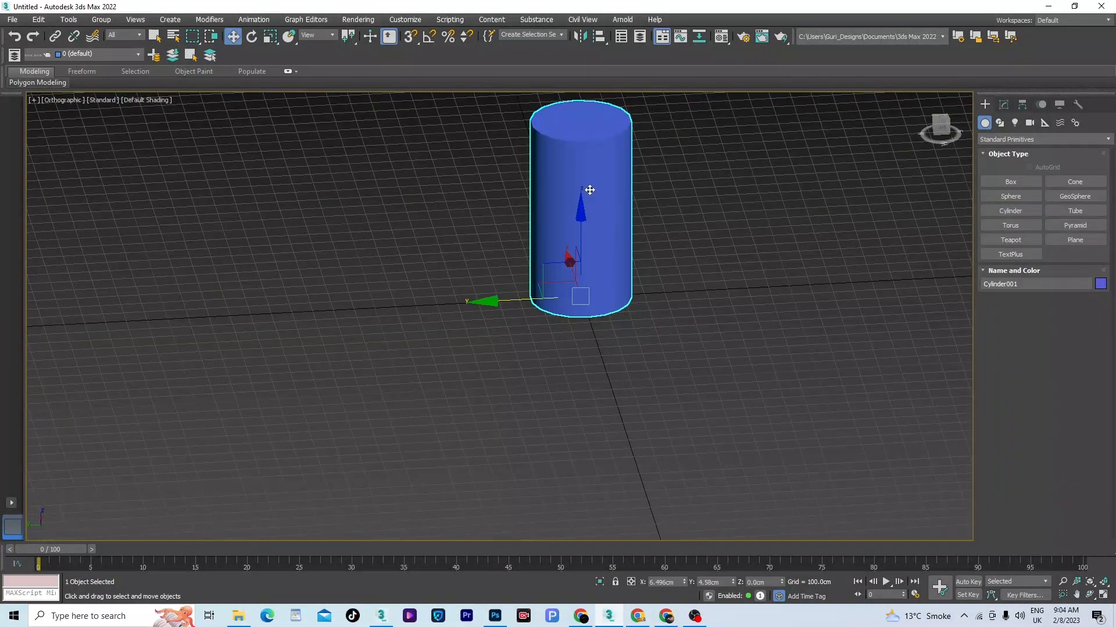
- Increase the cylinder's radius to about 242.5 cm and its height to about 1725.6 cm
key("f")
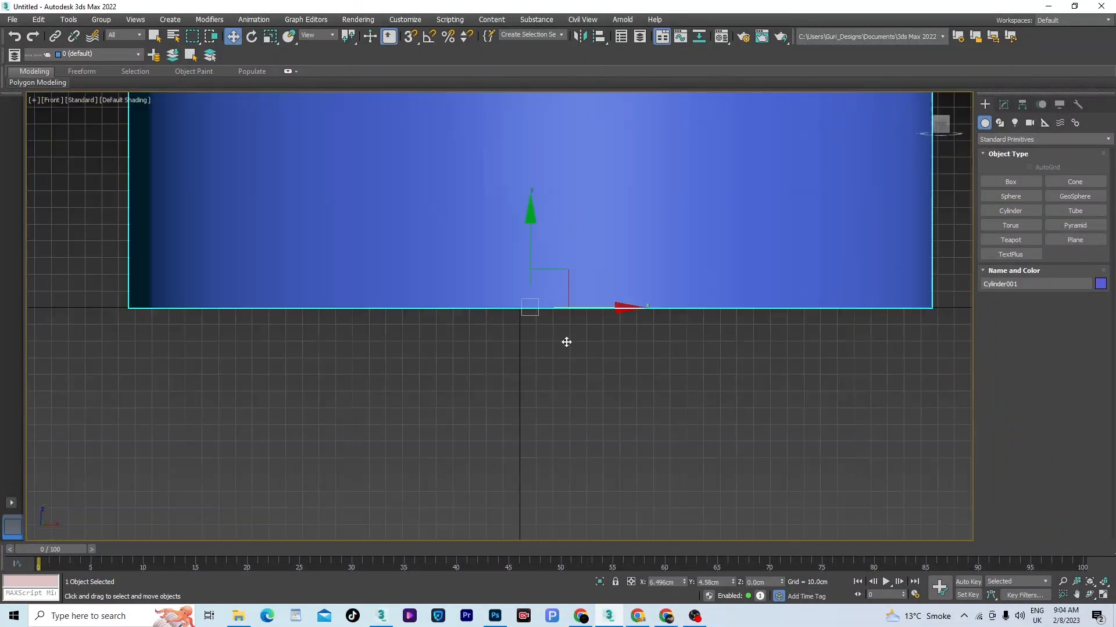
scroll(565, 340, "up", 2)
left_click(1003, 104)
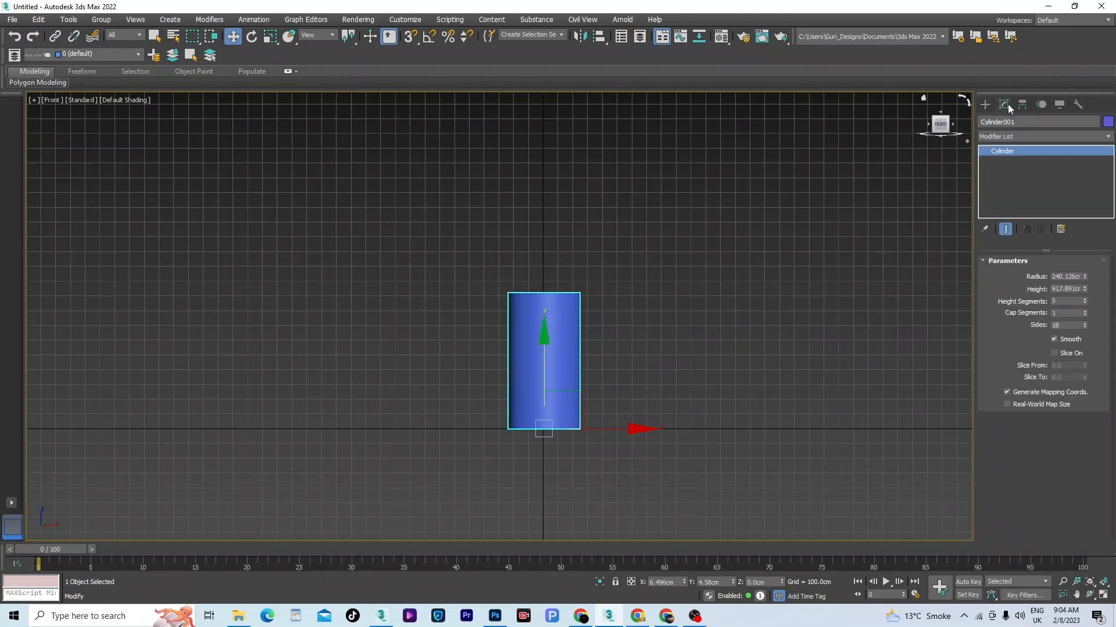
left_click_drag(1085, 277, 1084, 234)
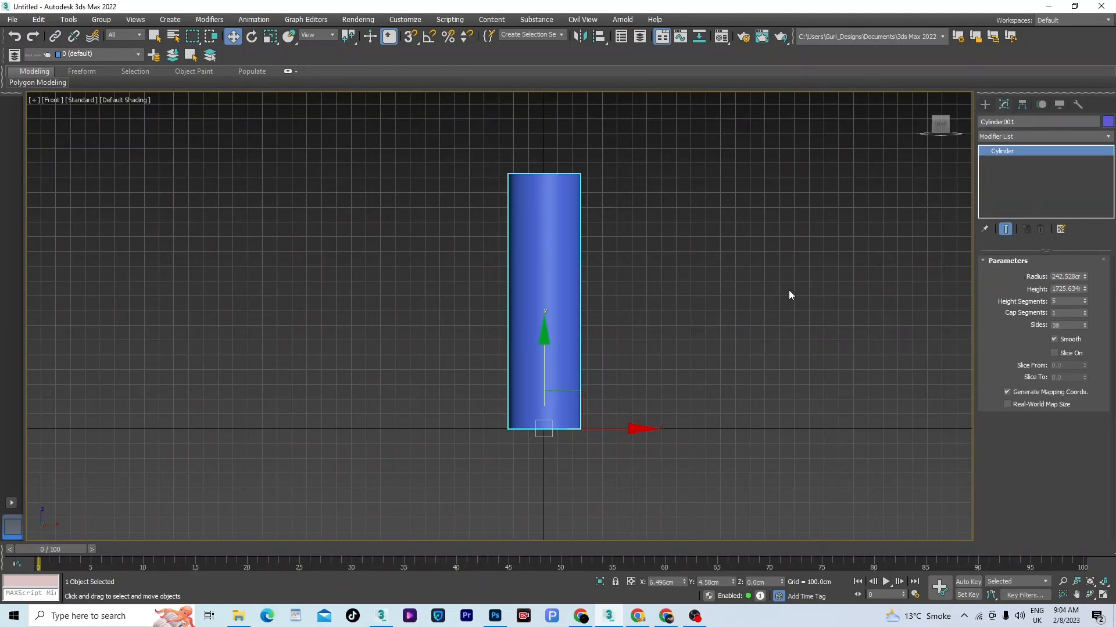
- Create a plane about 1165 cm long and 3570 cm wide on the ground across the cylinder's base
left_click(984, 104)
left_click(1069, 241)
middle_click_drag(755, 349, 614, 388, "alt")
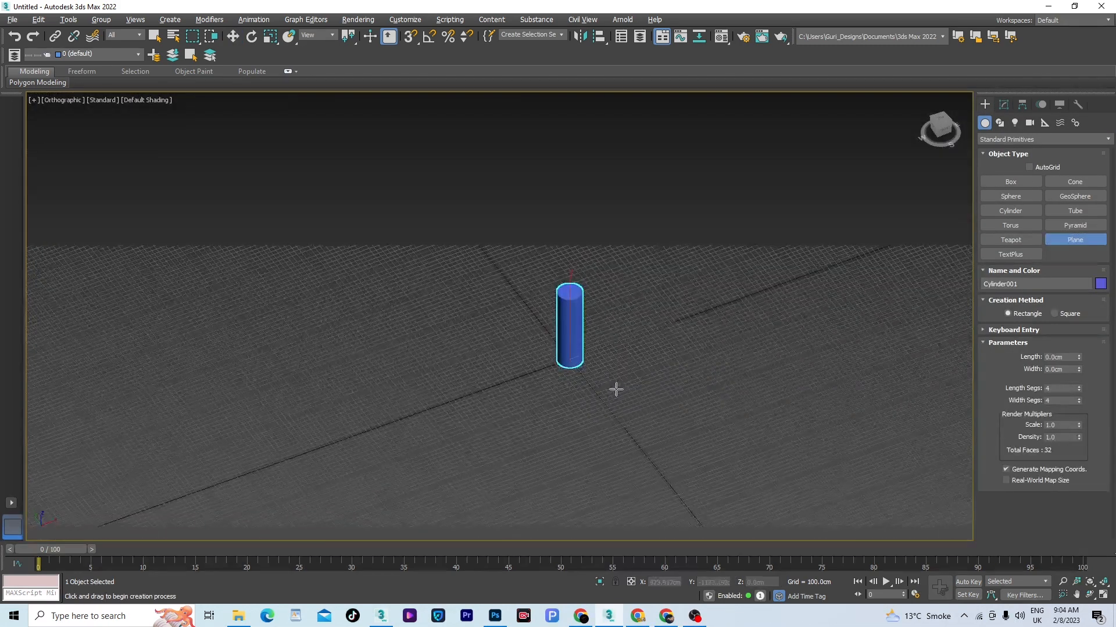
left_click_drag(476, 358, 671, 337)
key("w")
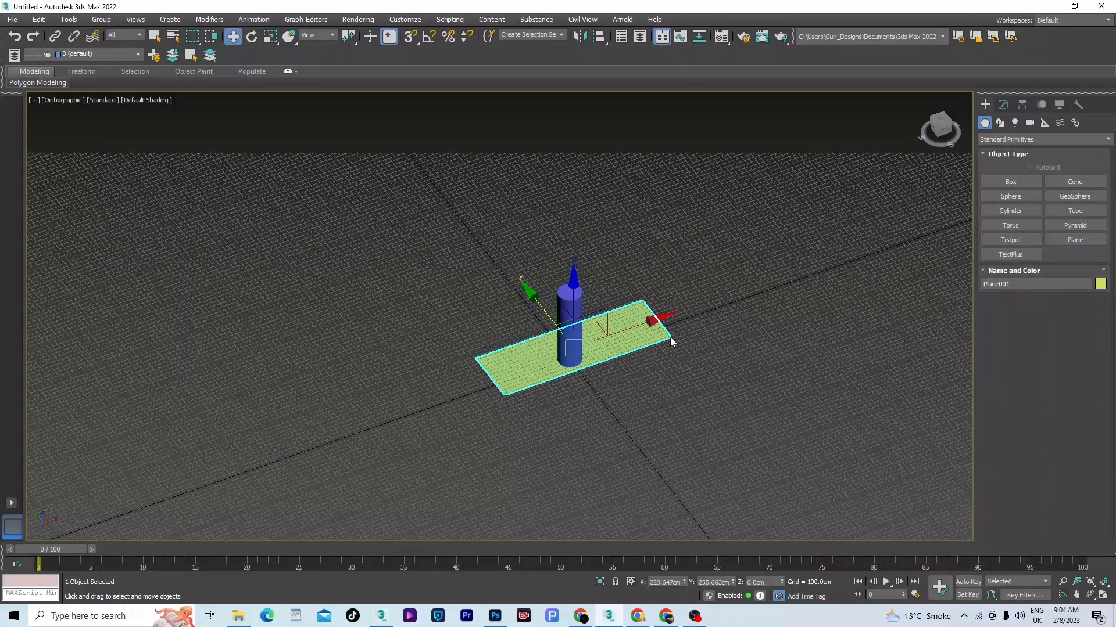
- In a wireframe front view, tilt the plane across the cylinder, raise it to about Z 501 cm and reduce the tilt by about 12 degrees
key("f")
key("F3")
scroll(546, 382, "down", 10)
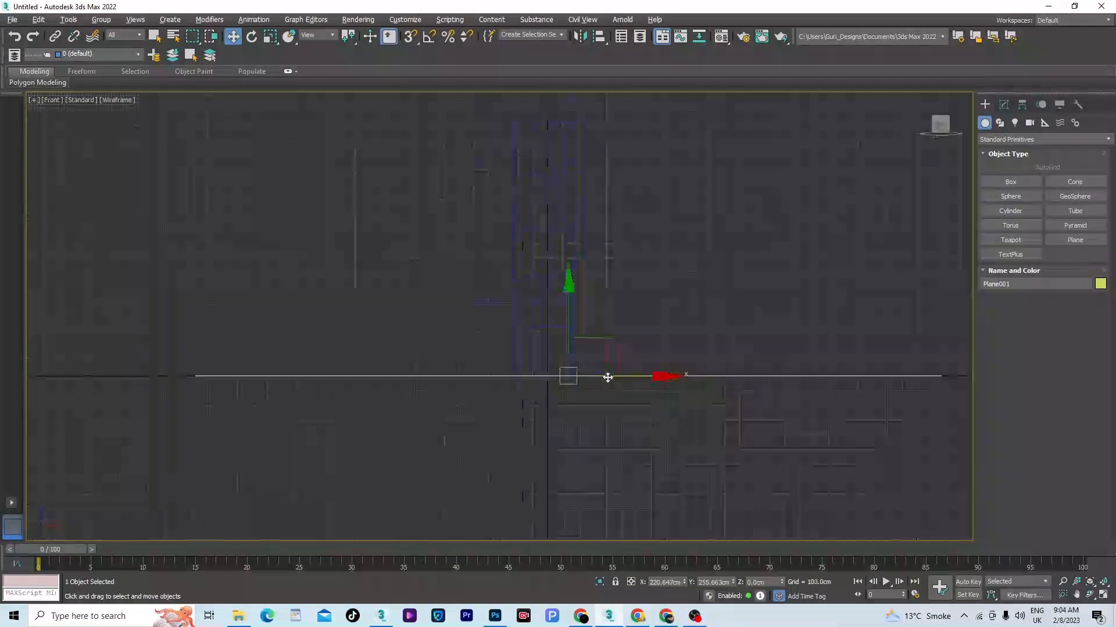
middle_click_drag(649, 319, 610, 361)
scroll(591, 393, "up", 3)
key("e")
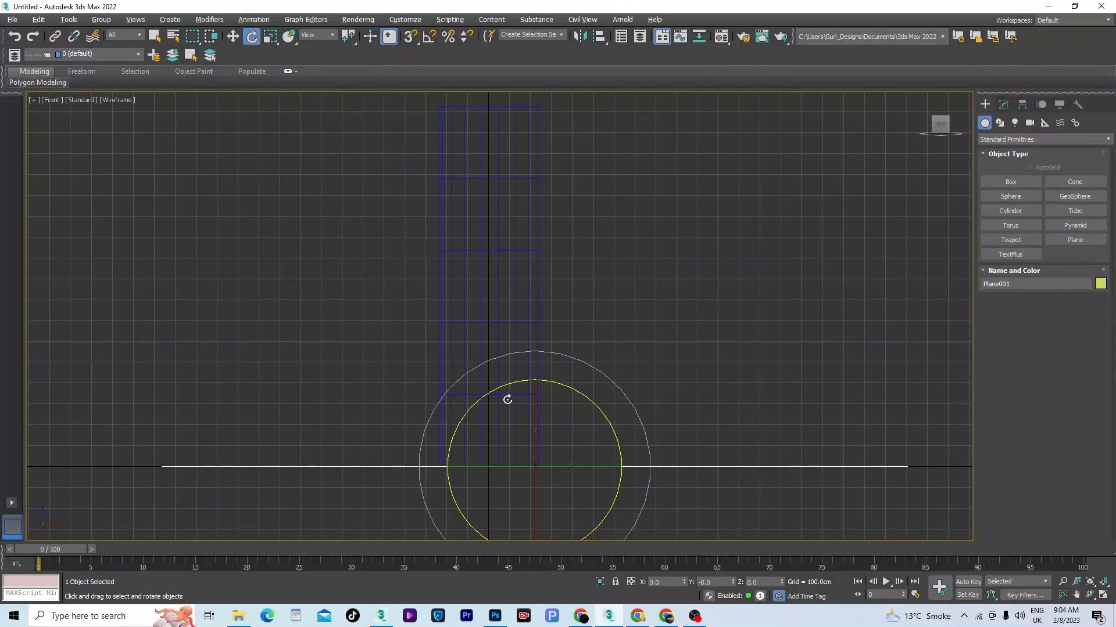
left_click_drag(490, 394, 507, 324)
key("w")
scroll(504, 403, "down", 3)
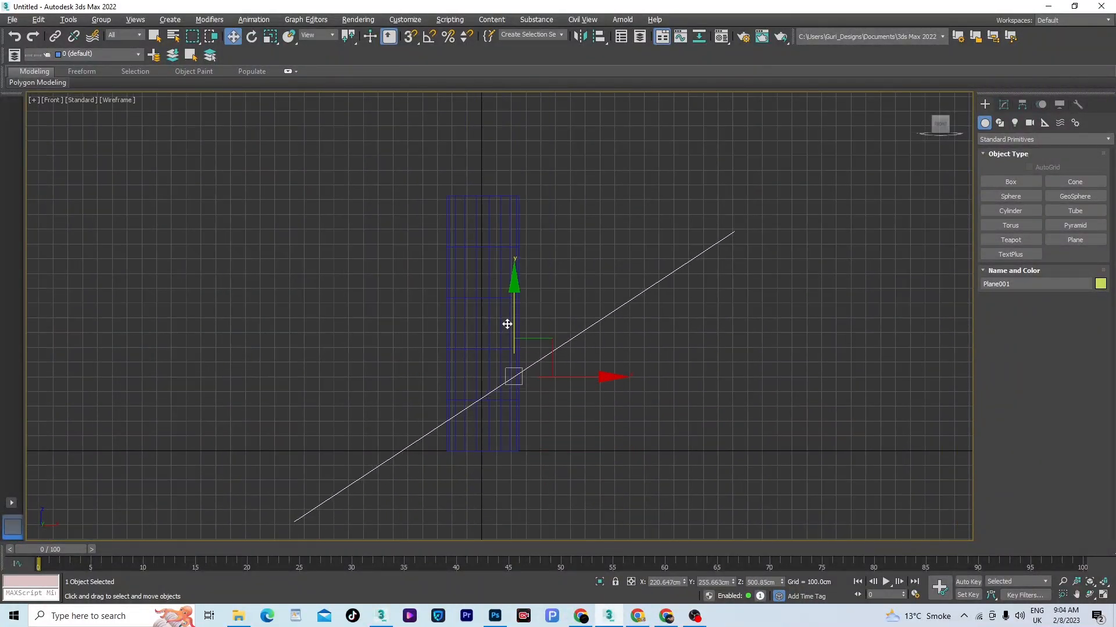
key("e")
left_click_drag(576, 314, 578, 332)
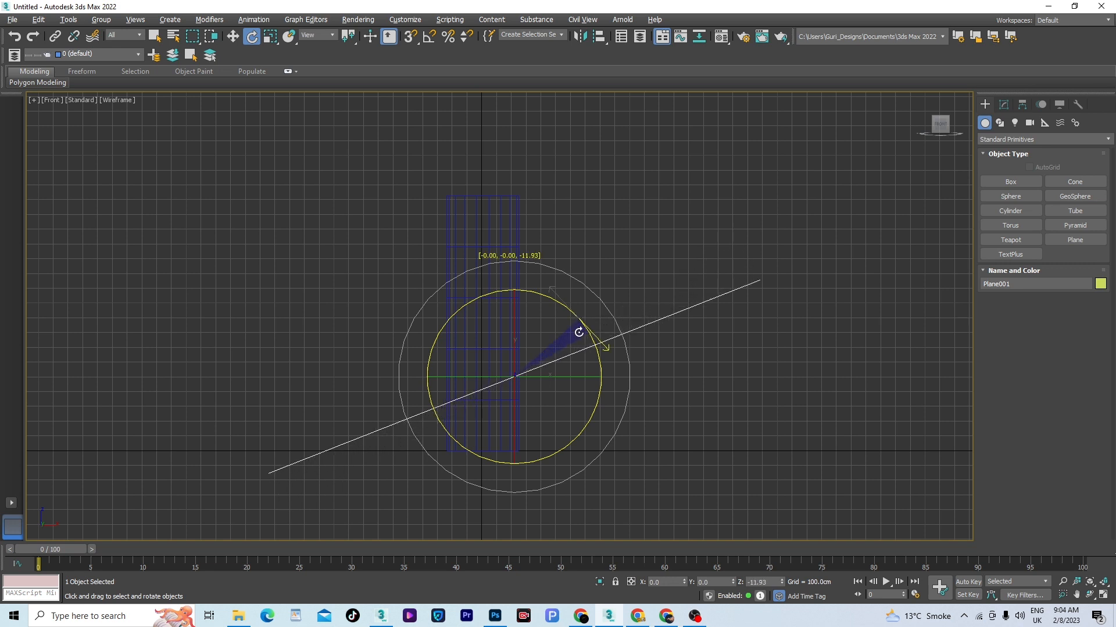
- Copy the tilted plane just above itself at about Z 483 cm, and copy the resulting pair farther up the cylinder
key("w")
mouse_move(513, 310)
left_mouse_down()
mouse_move(511, 339)
mouse_move(514, 331)
left_mouse_up()
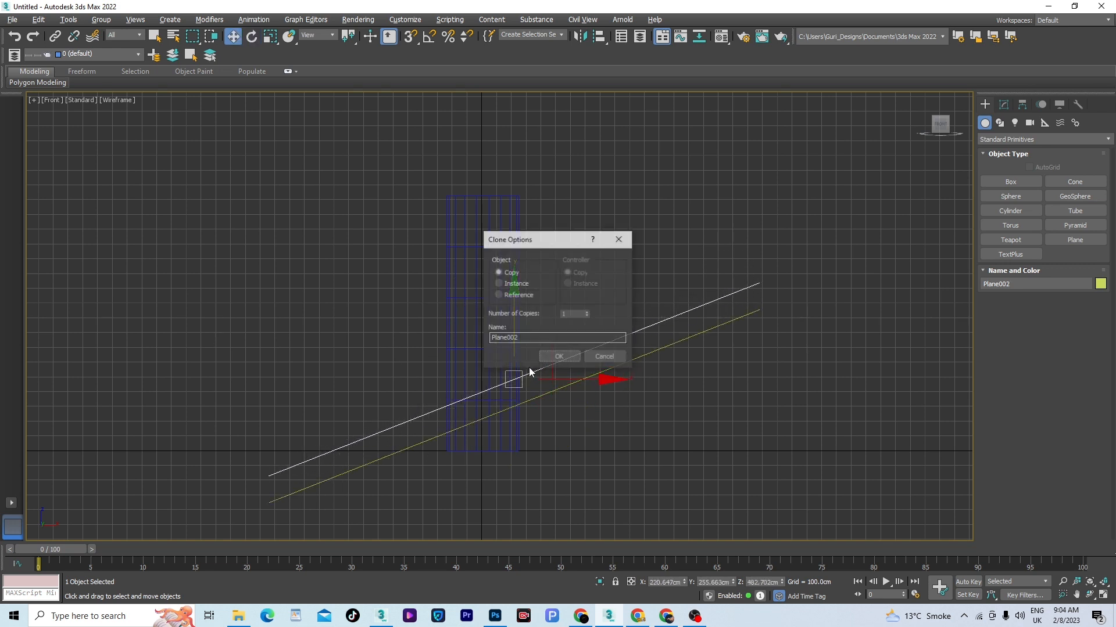
left_click(552, 357)
left_click_drag(622, 277, 569, 395)
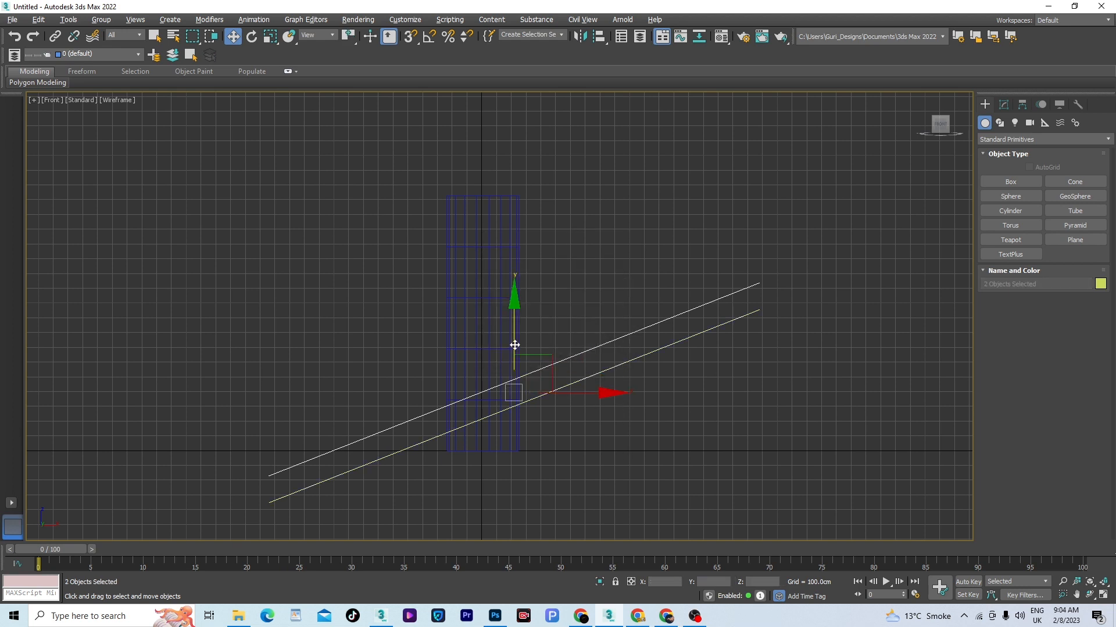
left_click_drag(514, 345, 516, 298, "shift")
left_click(562, 357)
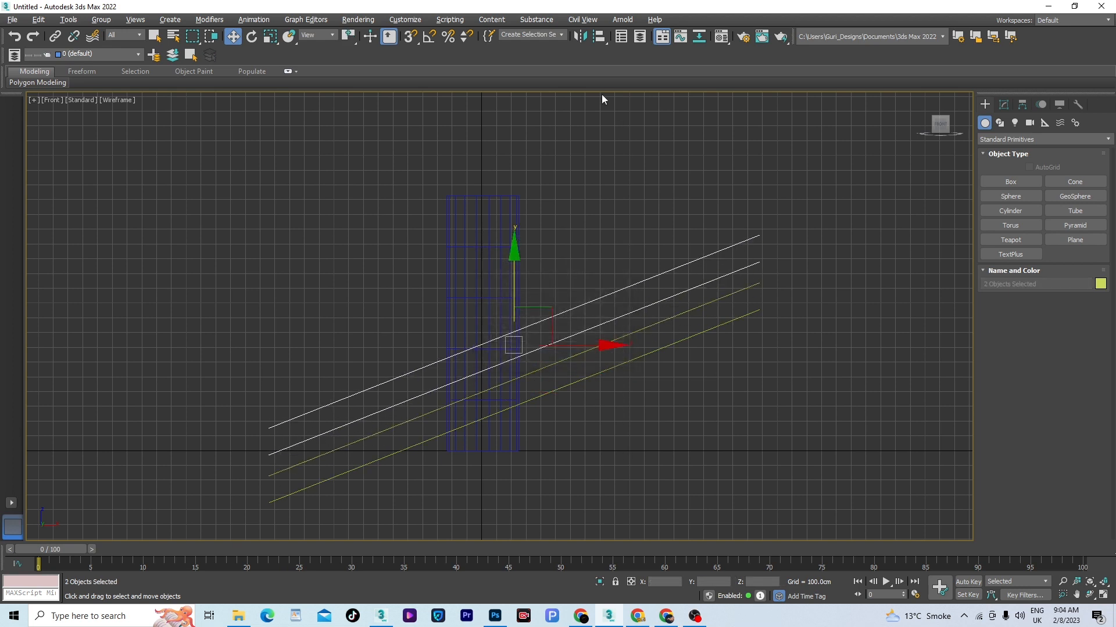
- Mirror the upper pair of planes about X with No Clone and lower it to cross the other pair
left_click(587, 38)
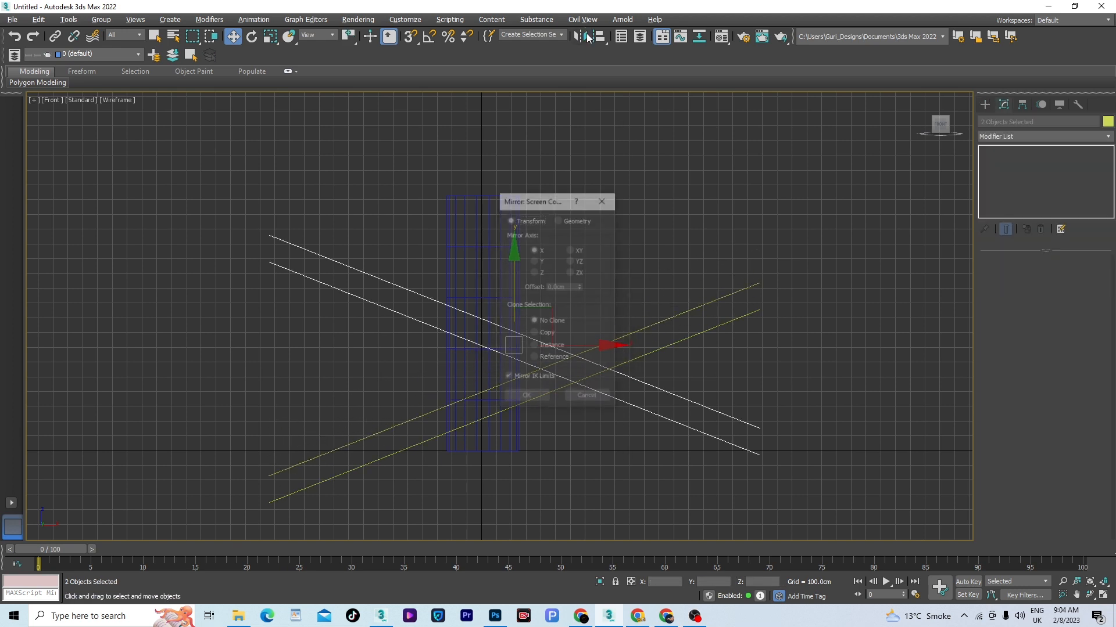
left_click(524, 397)
left_click_drag(515, 280, 501, 351)
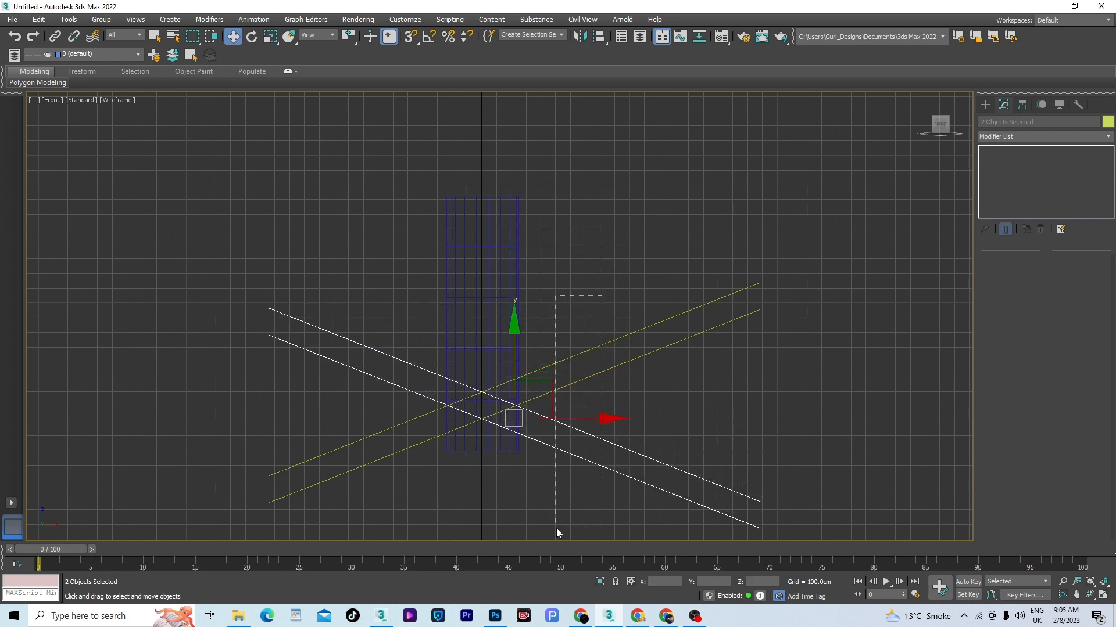
- Copy the crossing planes upward repeatedly until they cover the cylinder's full height
left_click_drag(556, 529, 556, 528)
mouse_move(522, 371)
left_mouse_down("shift")
mouse_move(523, 251)
mouse_move(541, 224)
mouse_move(529, 182)
left_mouse_up("shift")
left_click(558, 357)
left_click(558, 356)
left_click(557, 357)
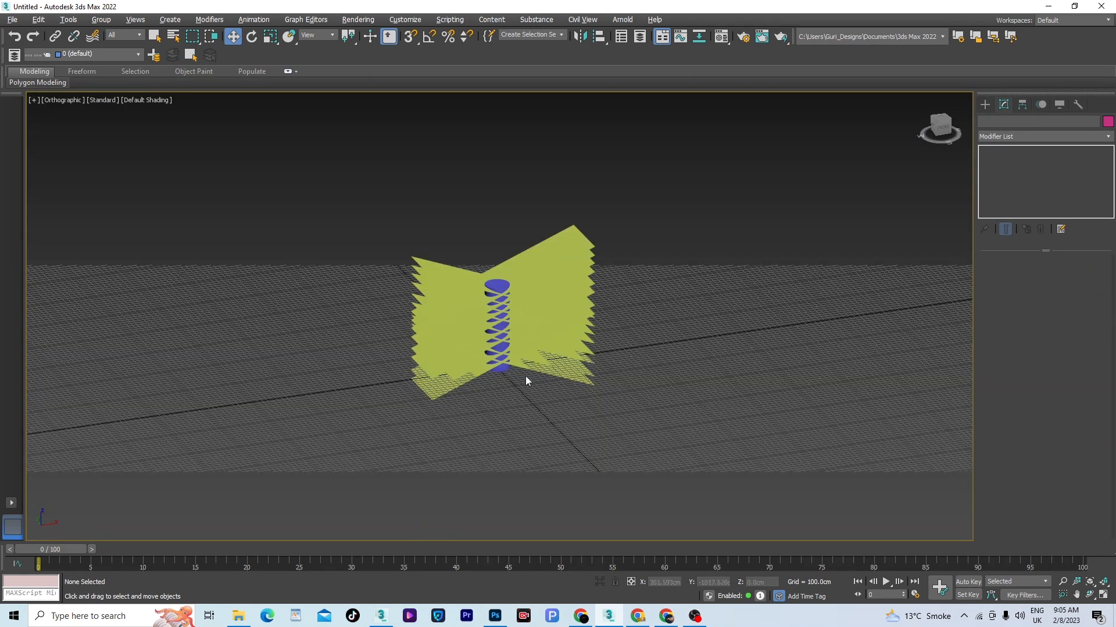
- Make the topmost tilted plane a ProCutter compound object
scroll(512, 285, "up", 3)
left_click(602, 227)
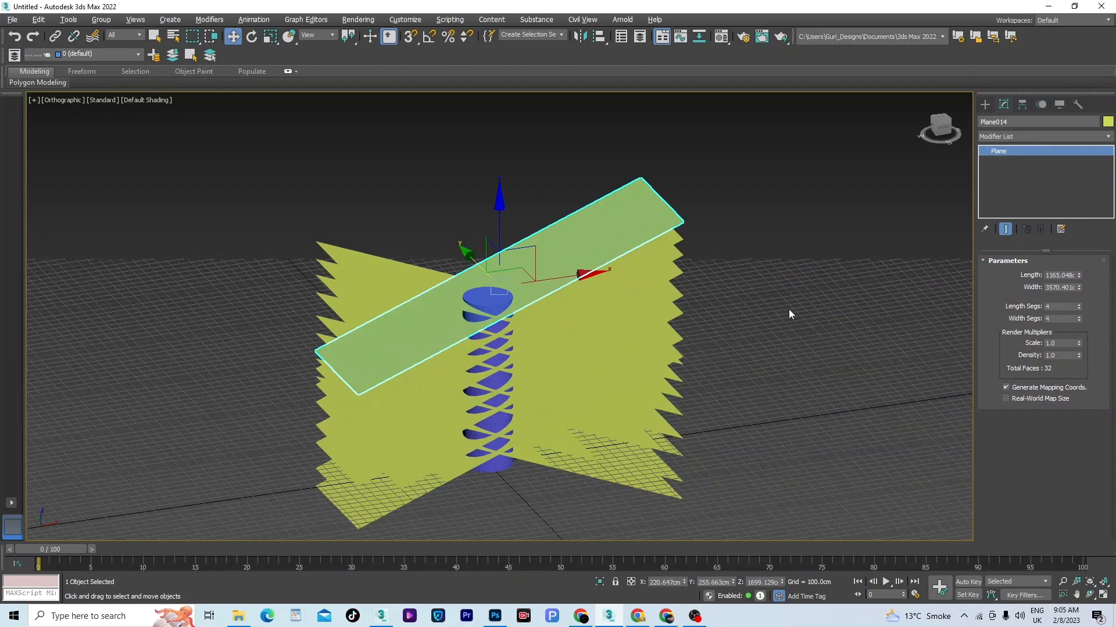
left_click(984, 104)
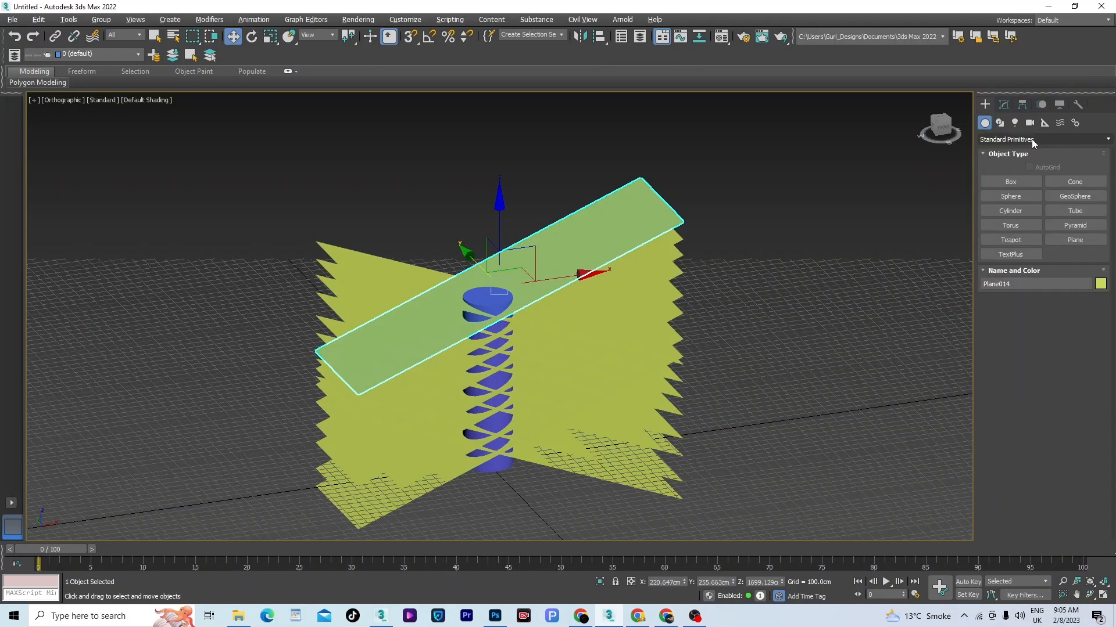
left_click(1032, 140)
left_click(1020, 171)
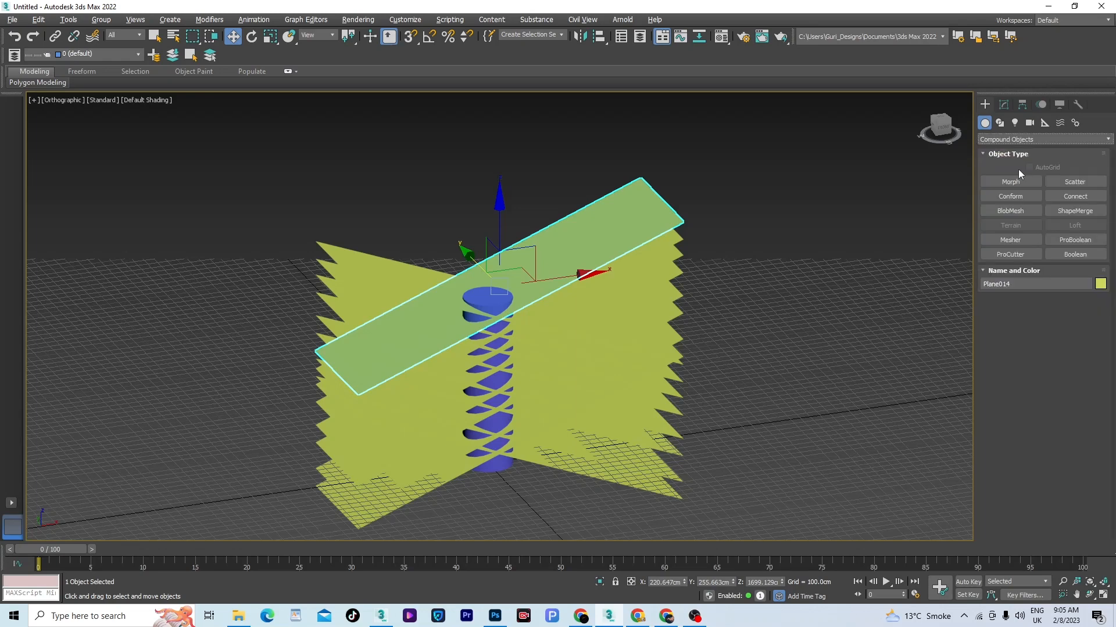
left_click(1011, 254)
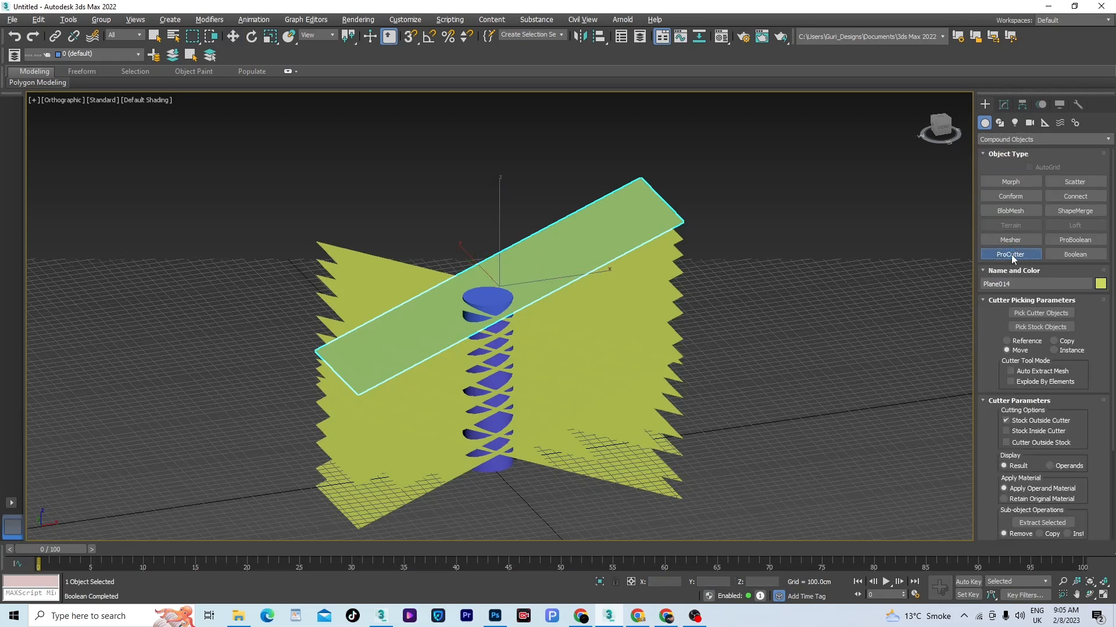
- Enable Auto Extract Mesh, Explode By Elements and Stock Inside Cutter for the ProCutter object
left_click(1024, 372)
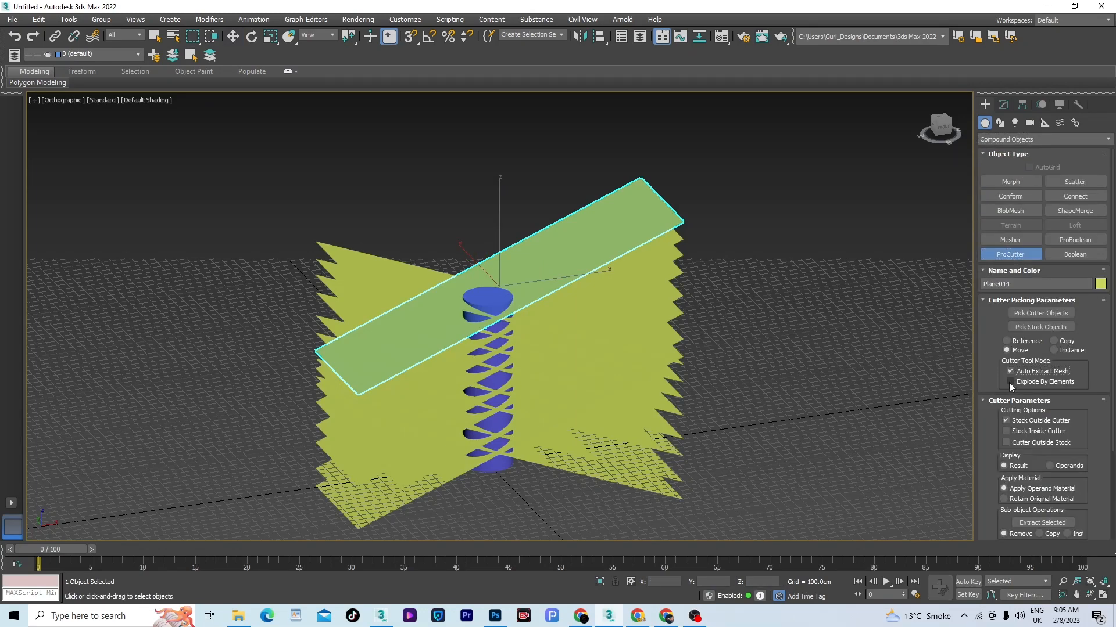
left_click(1010, 382)
left_click(1006, 431)
- Add the remaining planes that tilt the same way as the ProCutter plane as cutter objects
left_click(1040, 313)
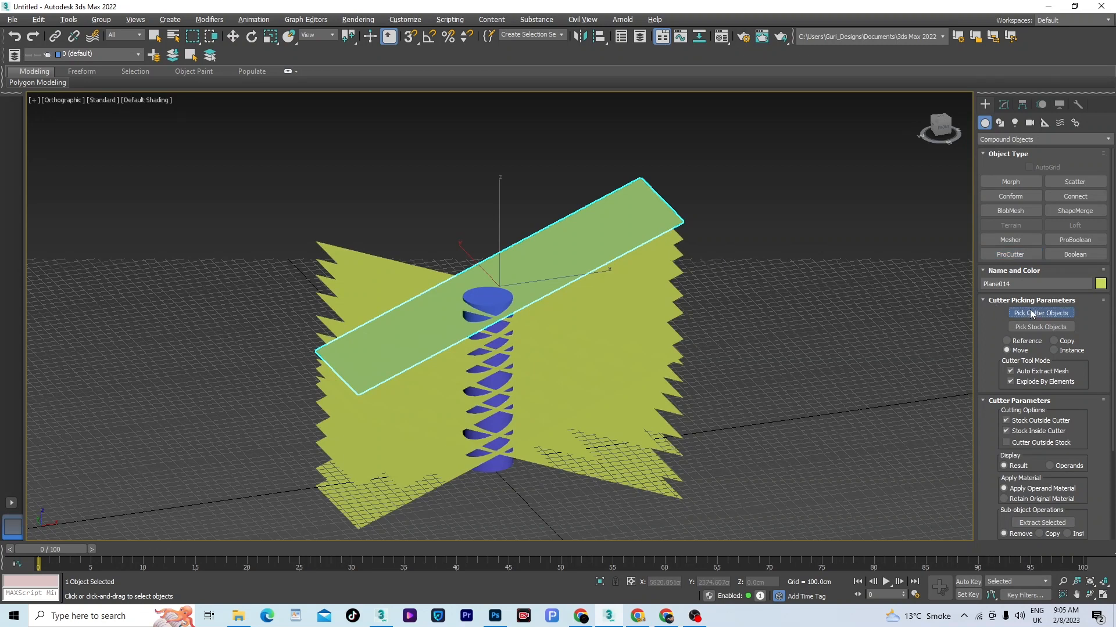
left_click(674, 242)
left_click(673, 260)
left_click(672, 277)
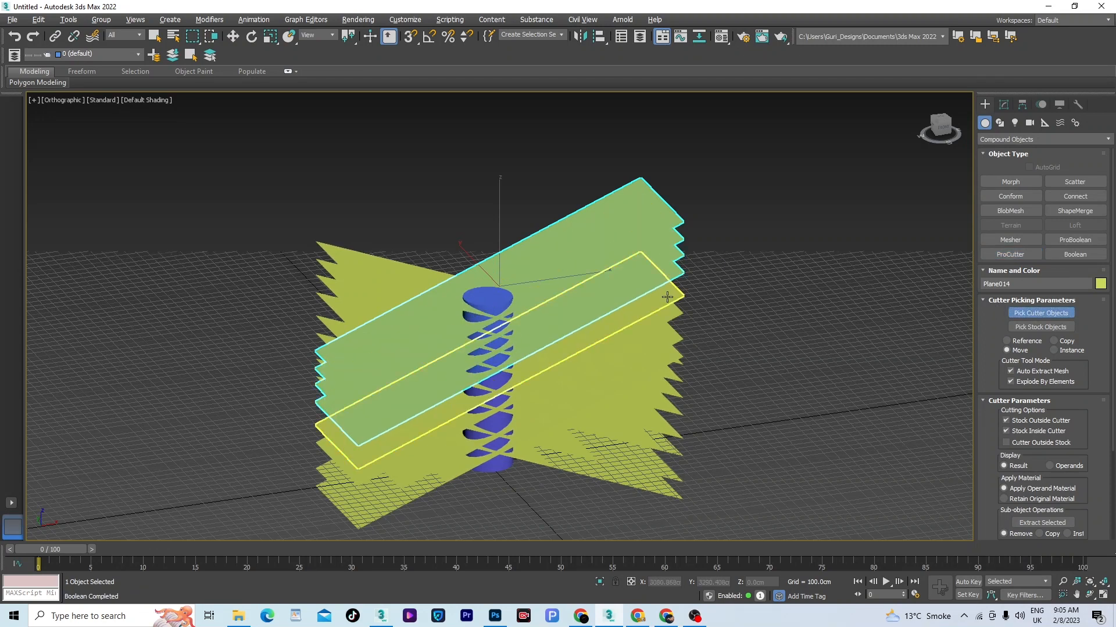
left_click(671, 295)
left_click(669, 311)
left_click(667, 343)
left_click(667, 355)
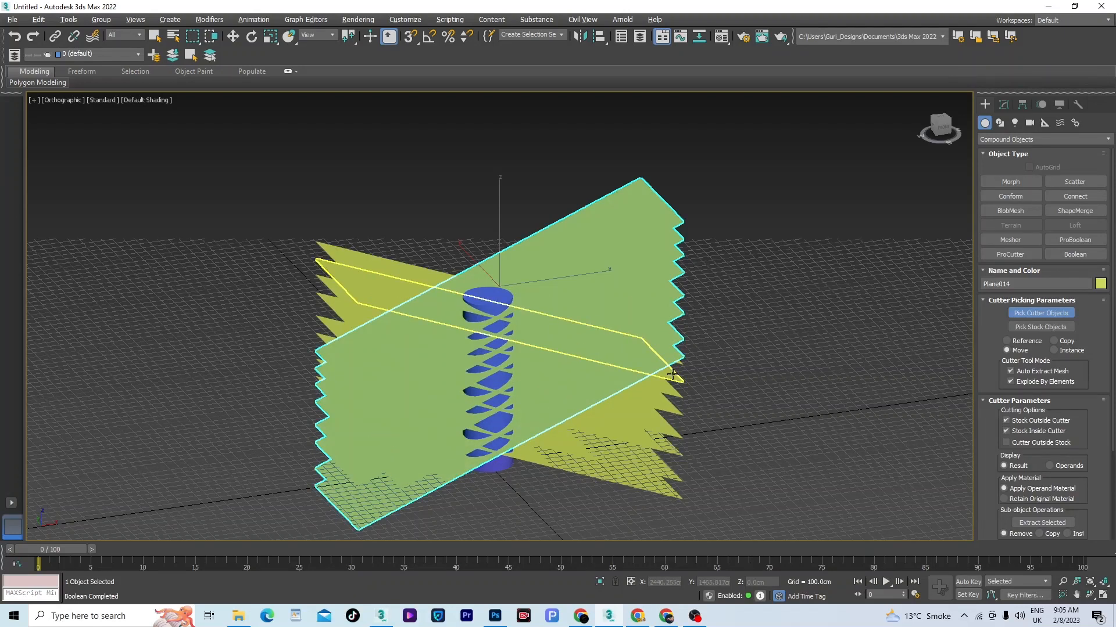
- Add all the oppositely tilted planes down the cylinder's height as cutter objects too
left_click(680, 363)
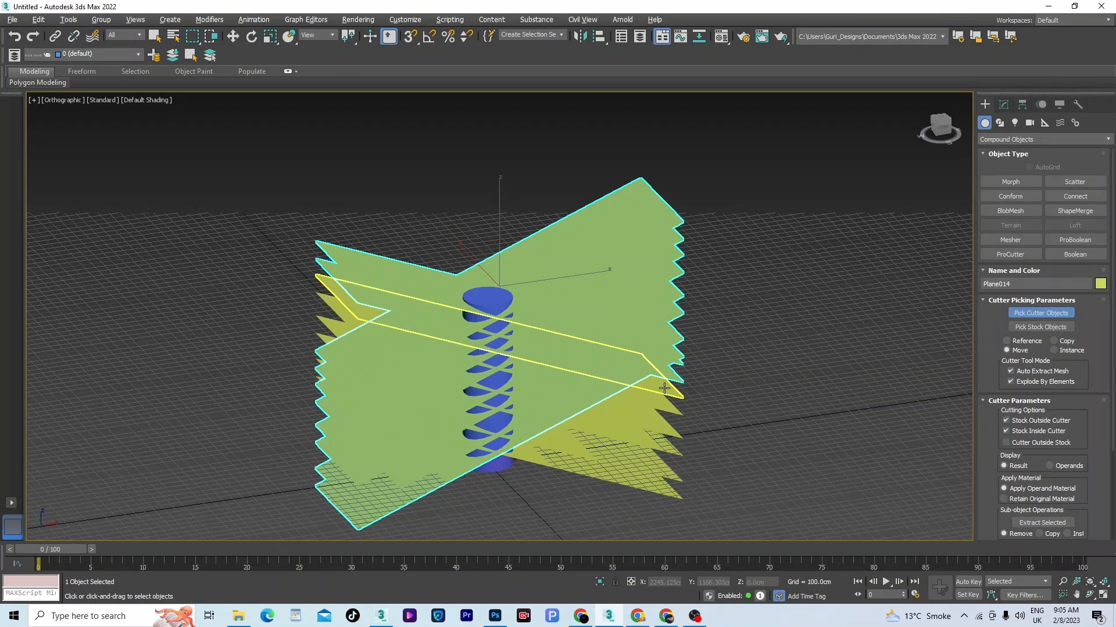
left_click(668, 387)
left_click(665, 402)
left_click(655, 424)
left_click(651, 448)
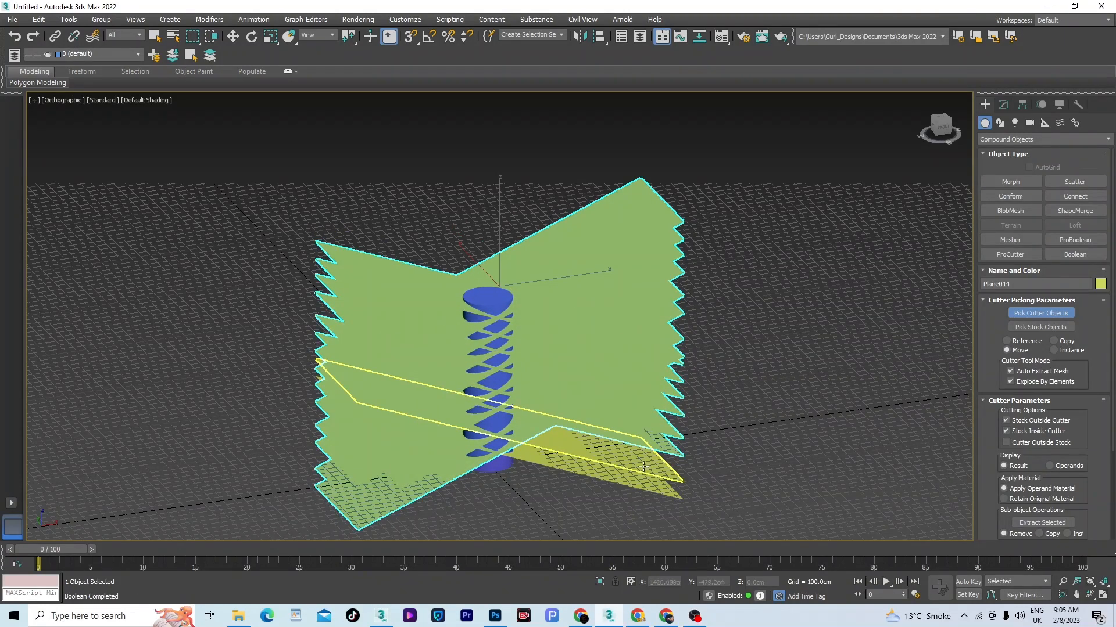
left_click(643, 466)
scroll(563, 310, "down", 4)
middle_click_drag(673, 360, 631, 353)
key("z")
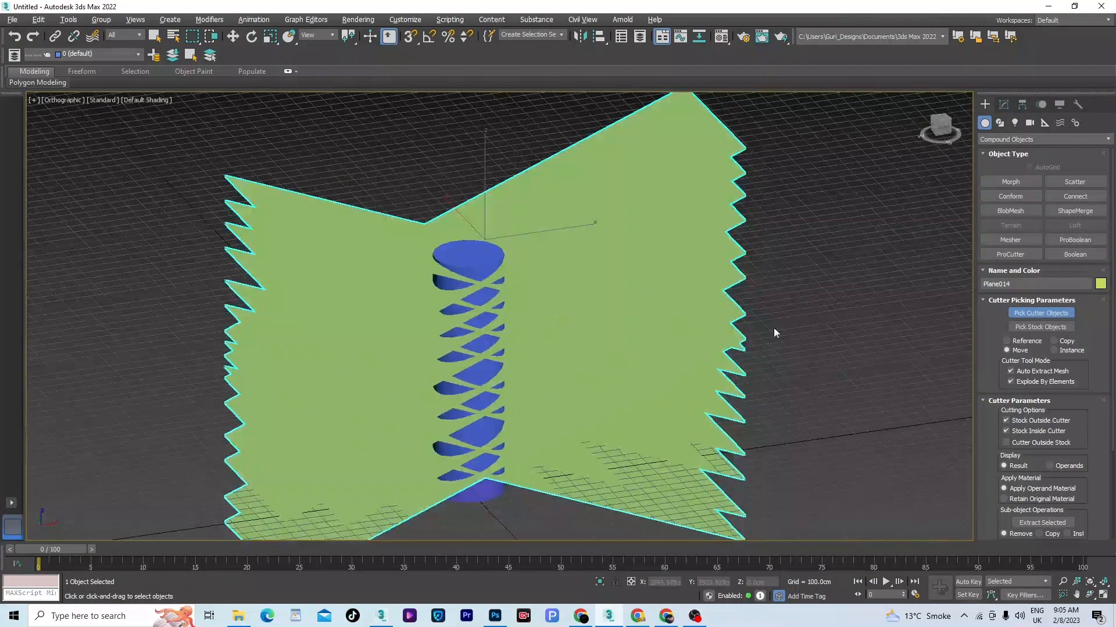
- Pick the cylinder as the stock object and delete the combined cutter planes
left_click(1037, 328)
left_click(474, 260)
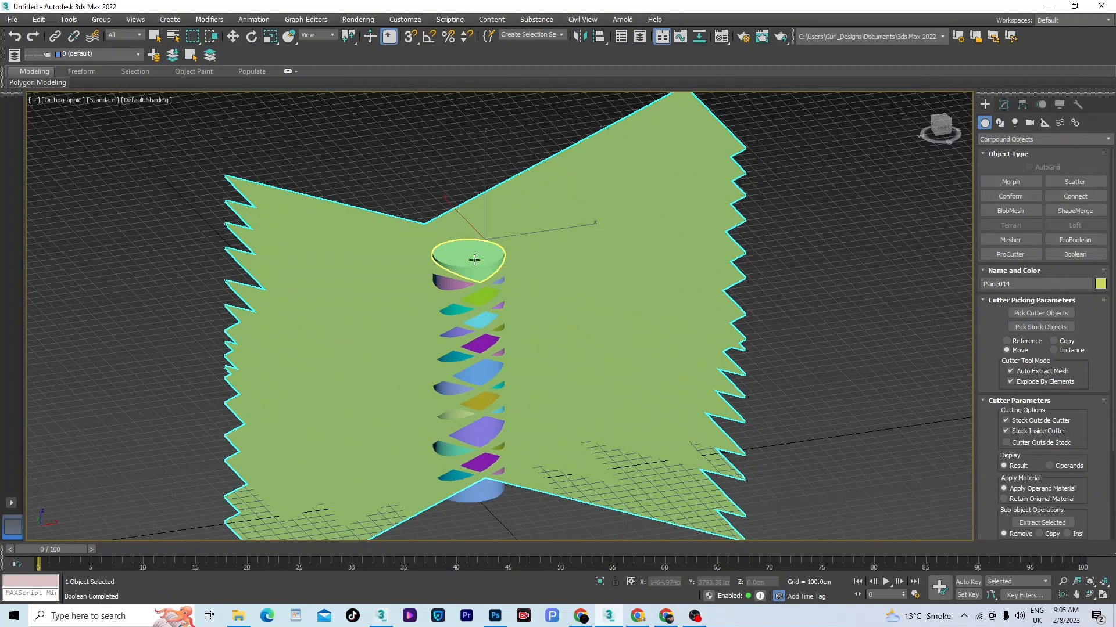
key("w")
scroll(657, 292, "down", 4)
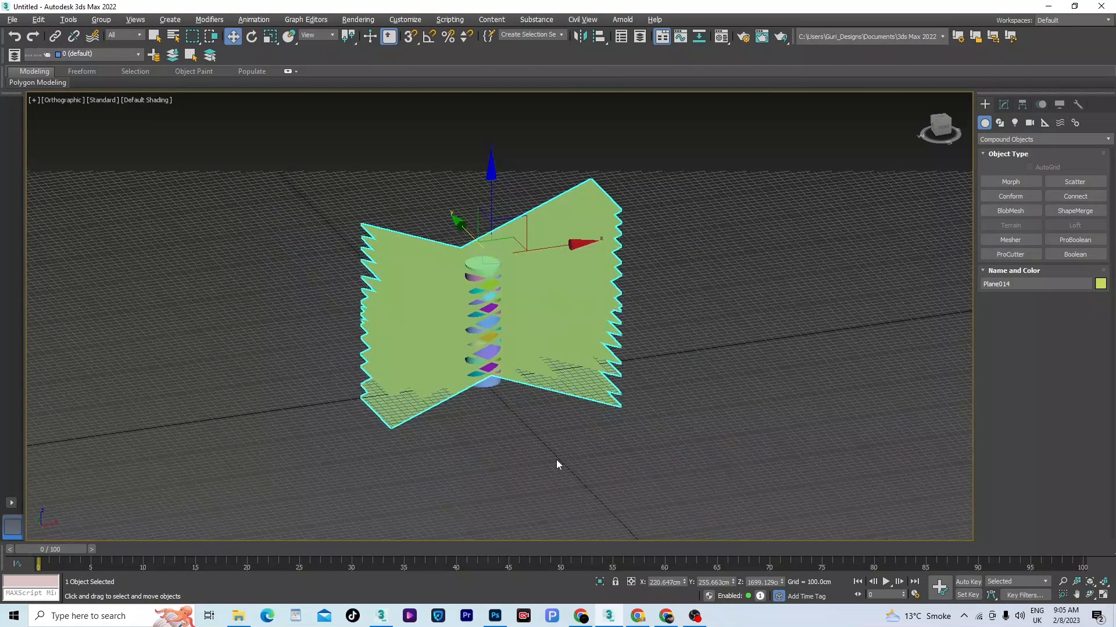
key("Delete")
scroll(508, 306, "up", 4)
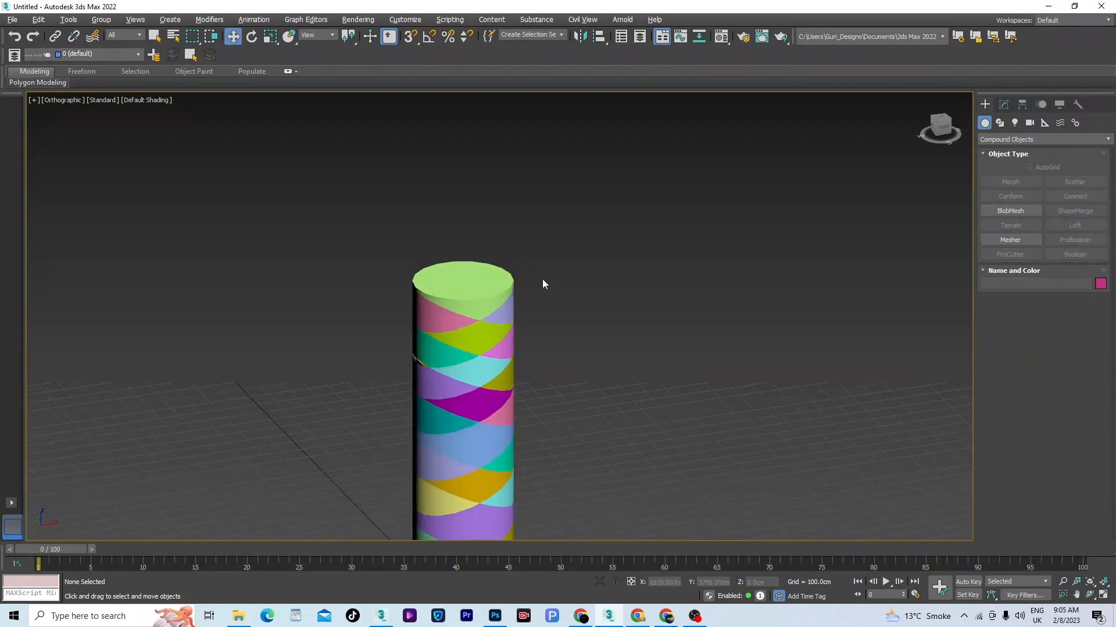
- Move several of the topmost cut pieces sideways out of the cylinder in the Front view
key("f")
scroll(509, 152, "up", 2)
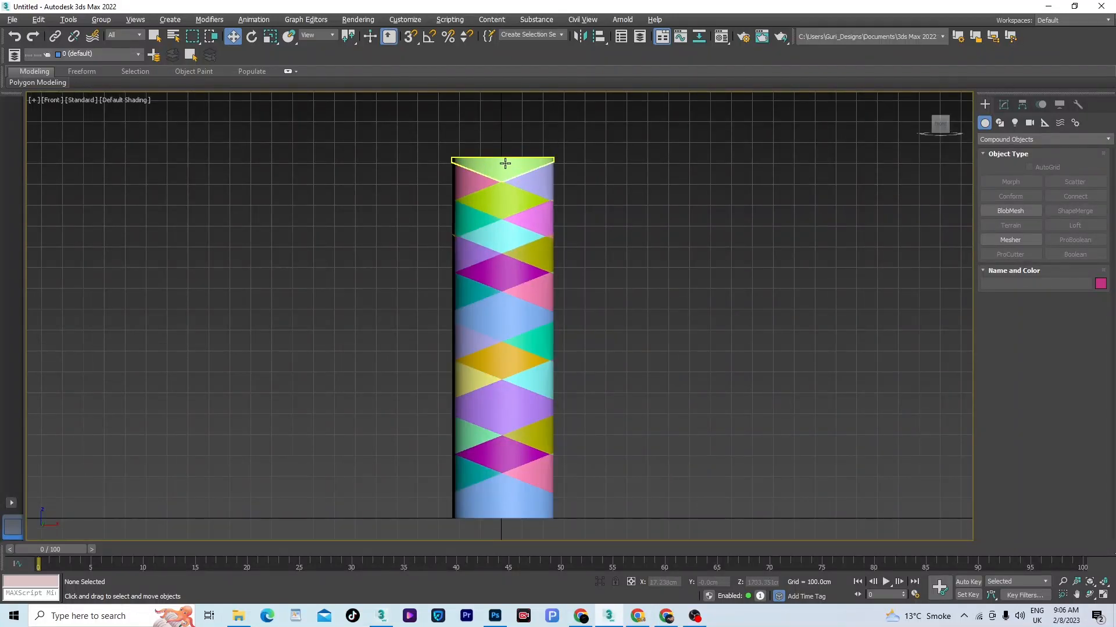
left_click(505, 164)
left_click_drag(615, 165, 766, 165)
left_click(546, 175)
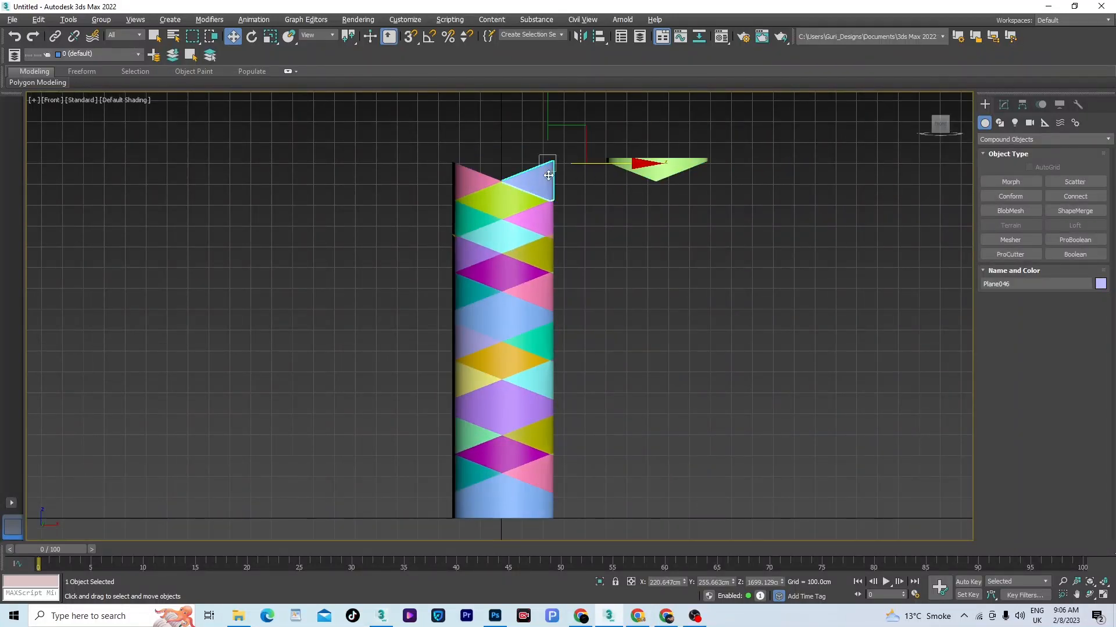
left_click_drag(587, 164, 666, 164)
left_click(496, 201)
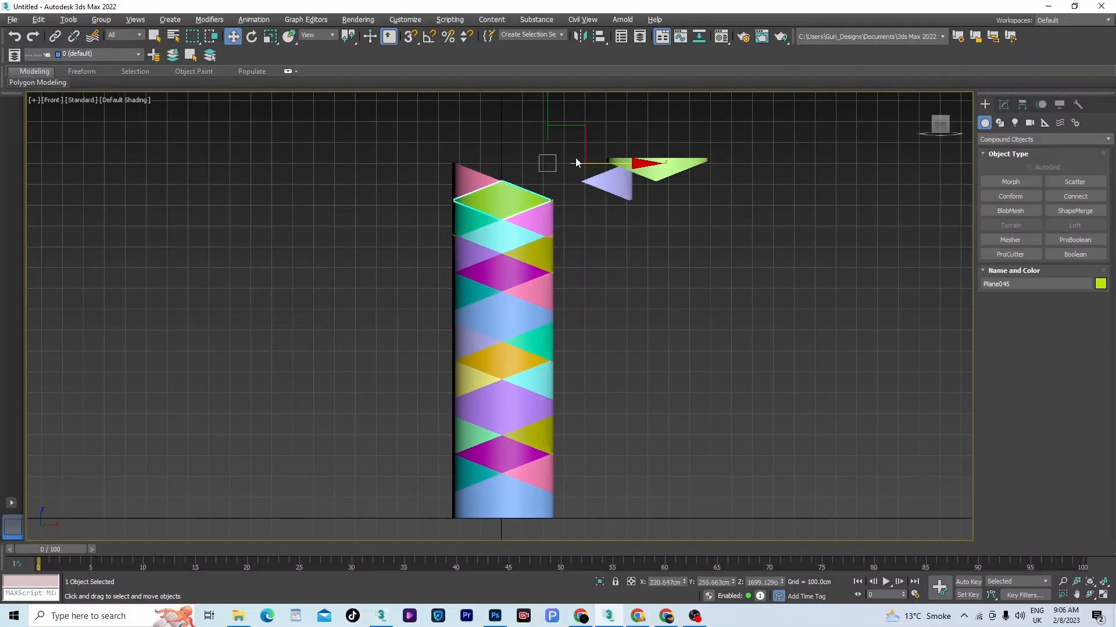
left_click_drag(575, 160, 398, 175)
left_click(484, 222)
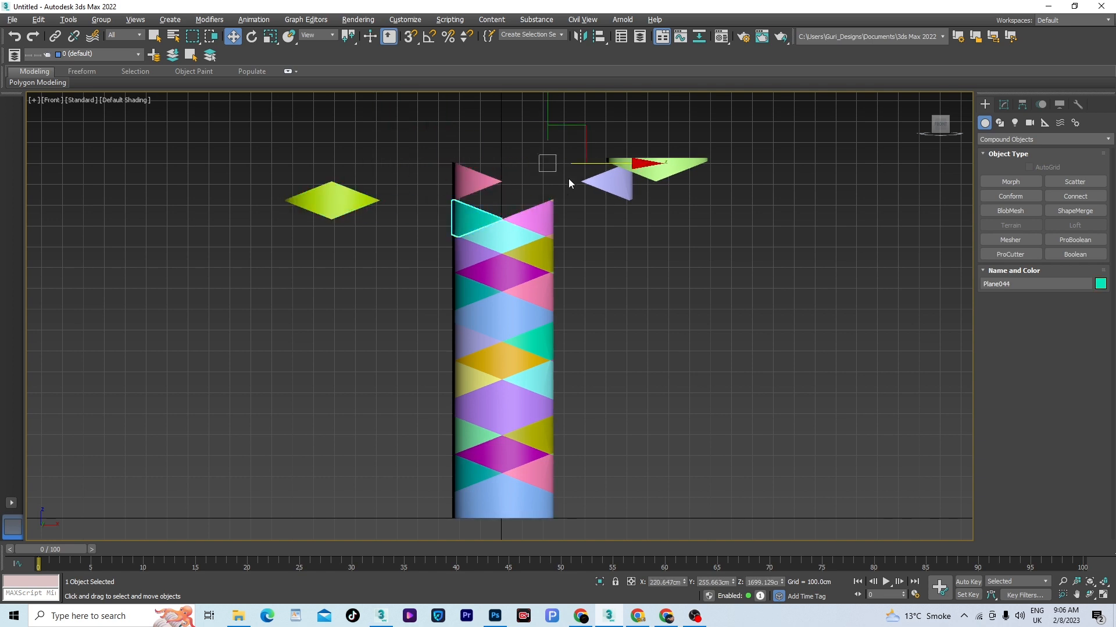
left_click_drag(583, 165, 455, 165)
- Undo all the moves of the cut pieces
scroll(485, 244, "down", 3)
key("ctrl+z")
key("ctrl+z")
key("ctrl+z")
key("ctrl+z")
key("ctrl+z")
key("ctrl+z")
key("ctrl+z")
key("ctrl+z")
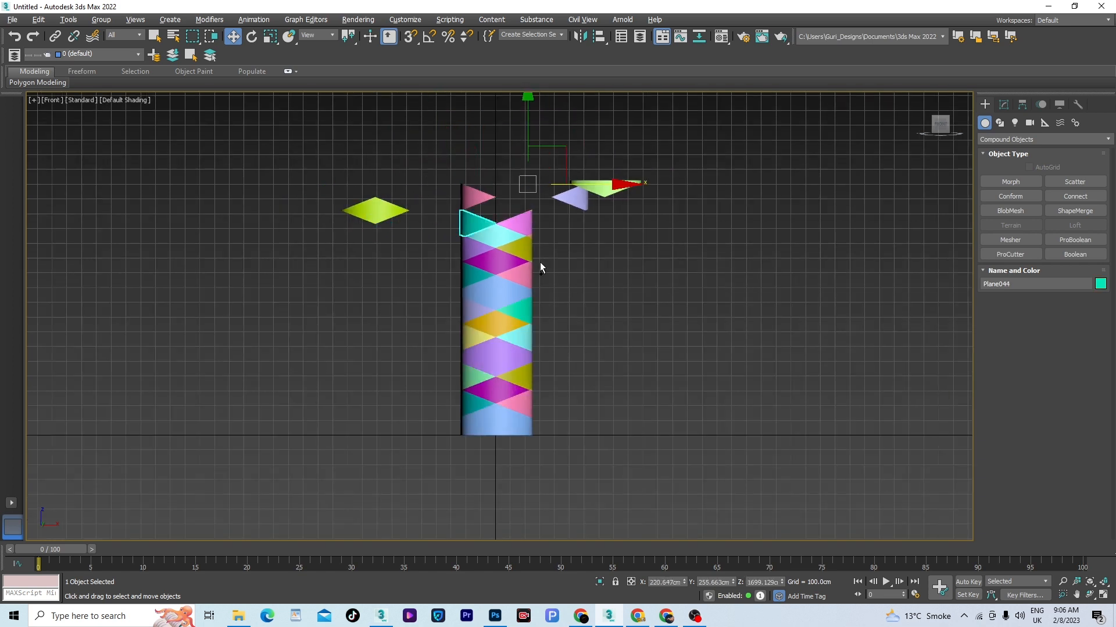
key("ctrl+z")
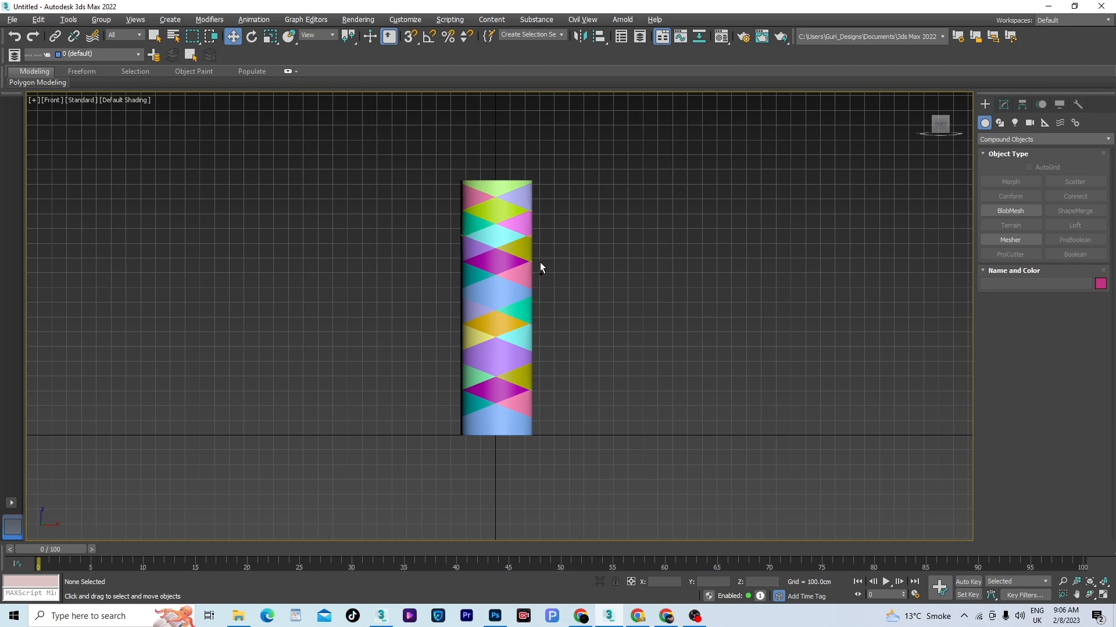
- Examine the separate cut pieces by selecting several in the cylinder's lower part in an orbited view
scroll(540, 263, "down", 5)
middle_click_drag(544, 305, 563, 336, "alt")
scroll(516, 296, "up", 3)
scroll(517, 297, "up", 3)
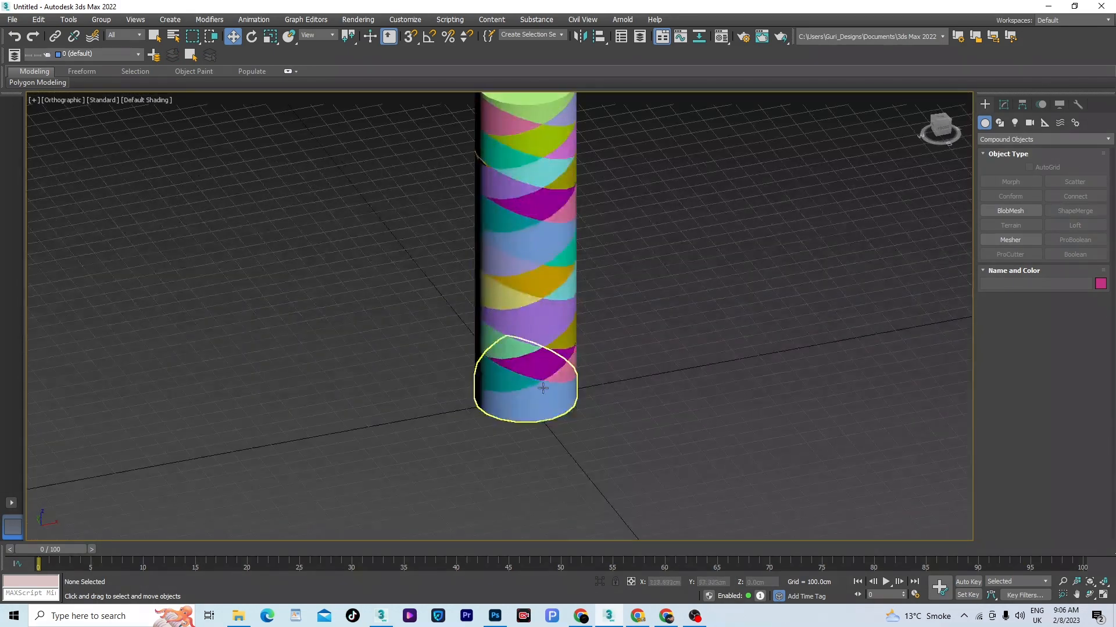
scroll(503, 401, "up", 3)
left_click(553, 415)
left_click(523, 364)
left_click(582, 333)
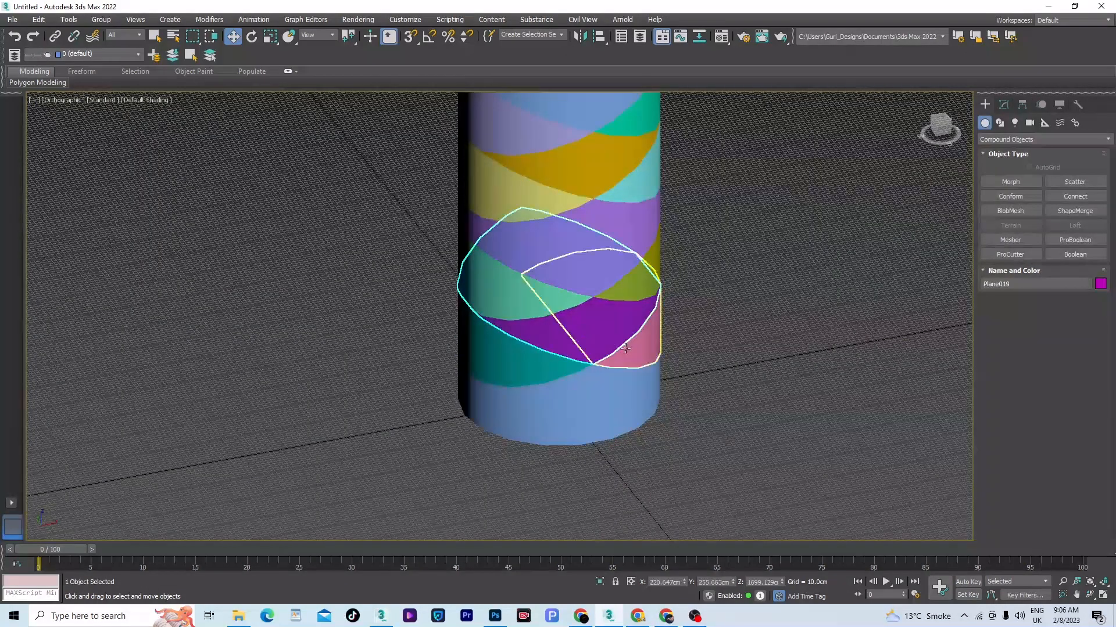
left_click(628, 343)
left_click(583, 239)
scroll(503, 305, "down", 5)
scroll(523, 265, "up", 4)
scroll(526, 260, "down", 5)
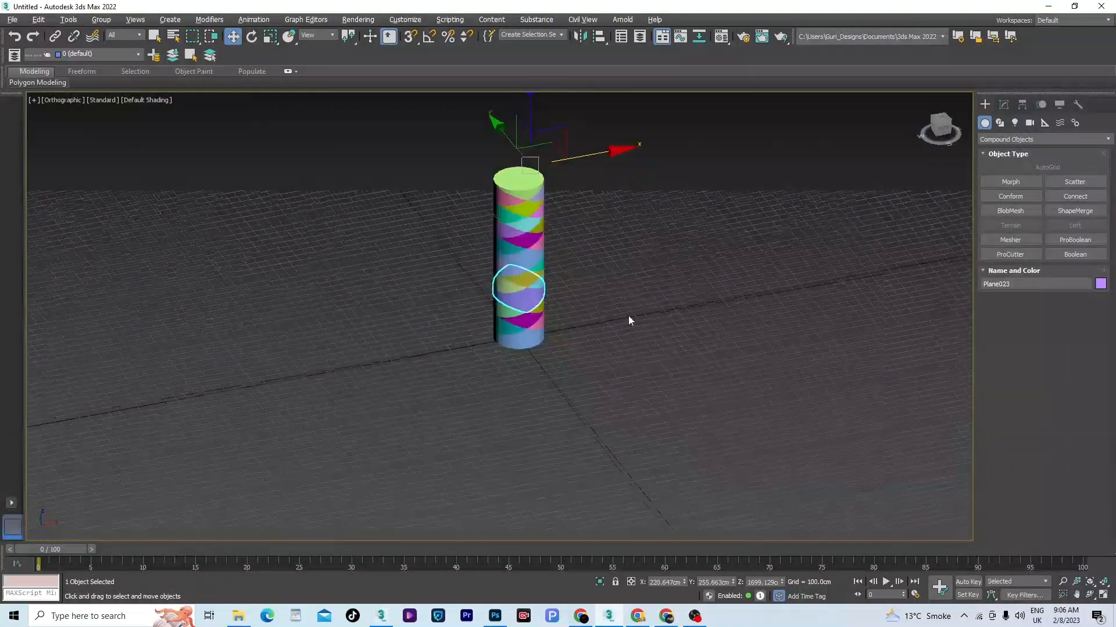
mouse_move(630, 317)
middle_mouse_down("alt")
mouse_move(516, 312)
mouse_move(644, 318)
middle_mouse_up("alt")
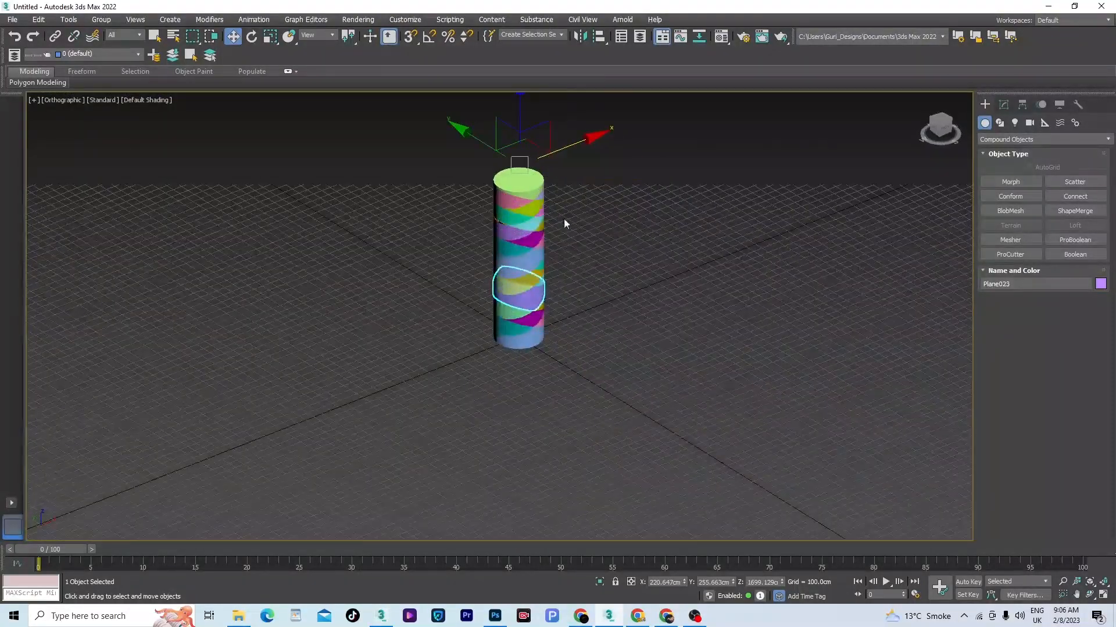
- Select all pieces of the sliced cylinder and delete them
scroll(564, 221, "up", 6)
scroll(551, 332, "down", 4)
scroll(552, 332, "down", 3)
left_click_drag(674, 187, 302, 528)
key("Delete")
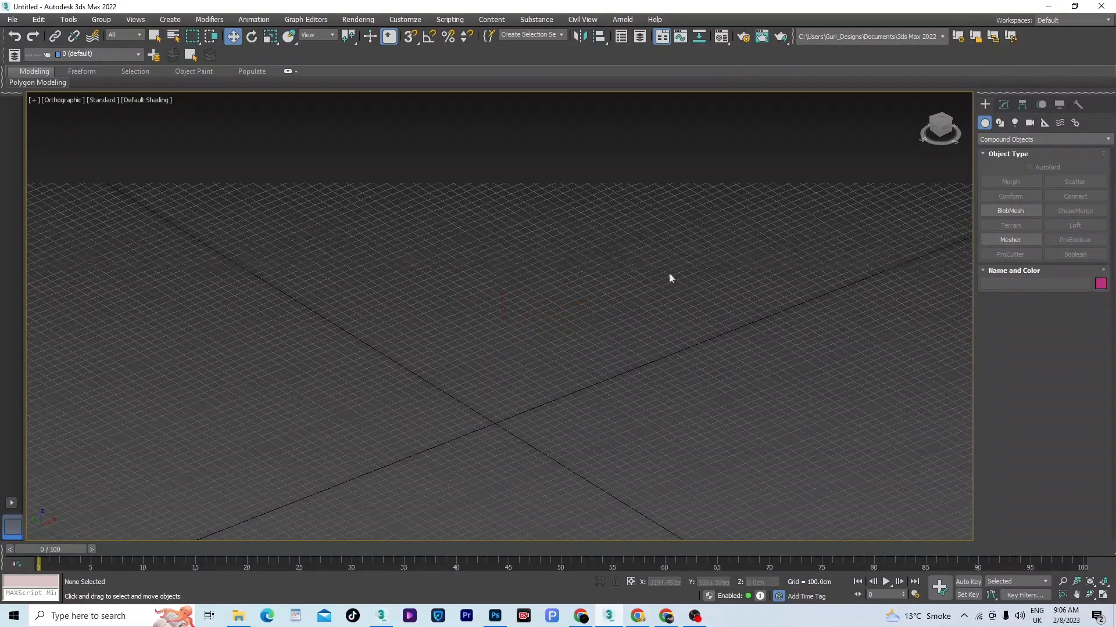
- Draw a Star spline at the origin in the Top view, about 59.9 cm in Radius 1 and 32.3 cm in Radius 2
middle_click_drag(670, 277, 633, 442, "alt")
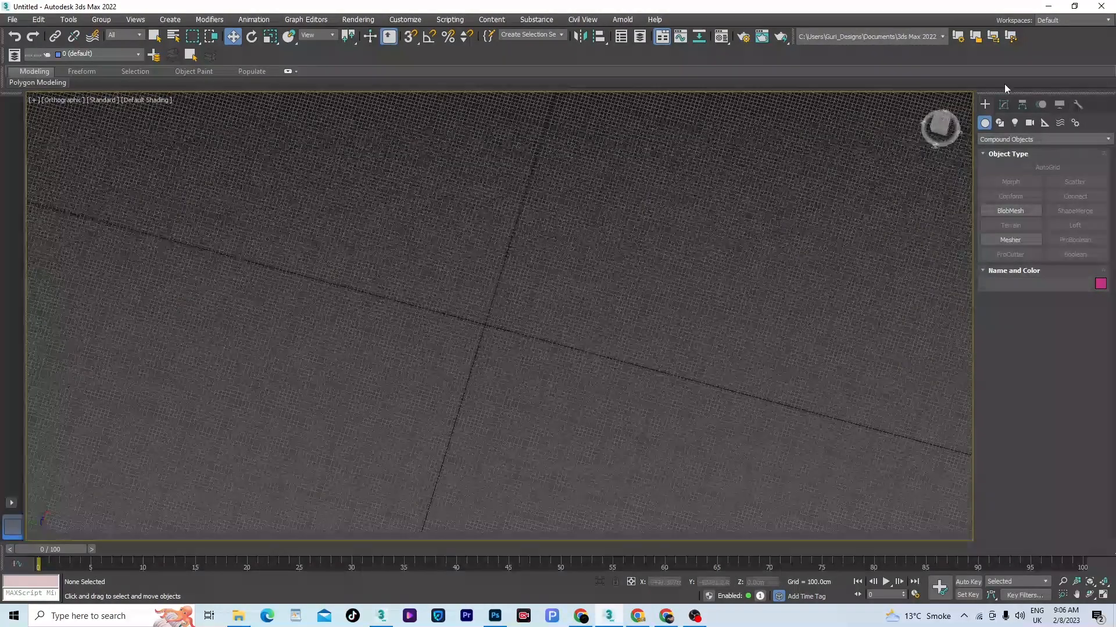
left_click(999, 123)
left_click(1065, 140)
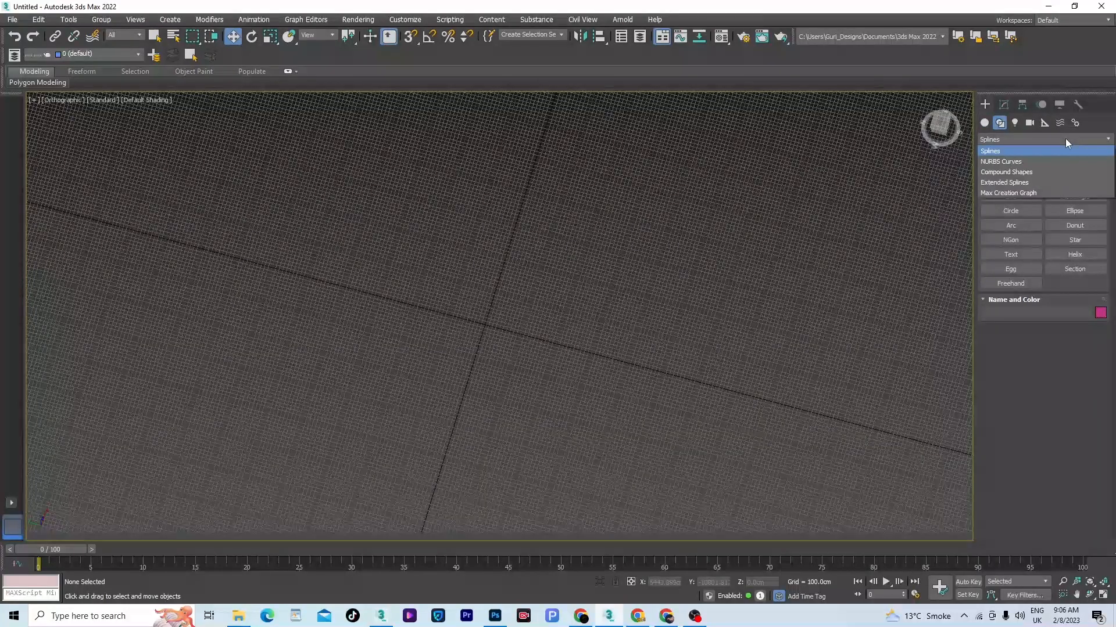
left_click(1066, 140)
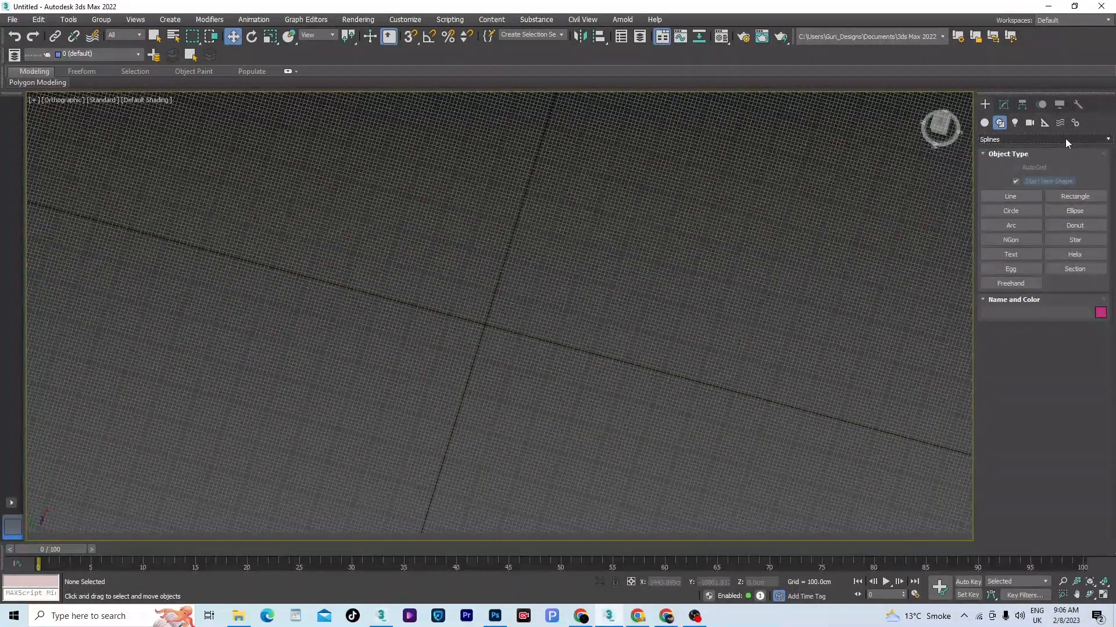
key("t")
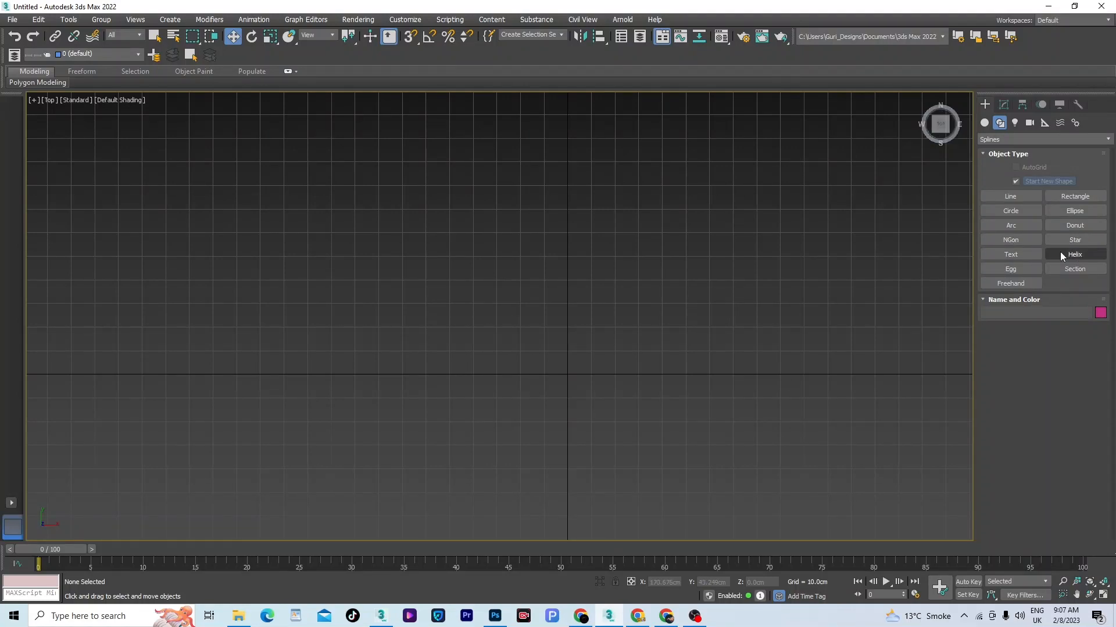
left_click(1070, 240)
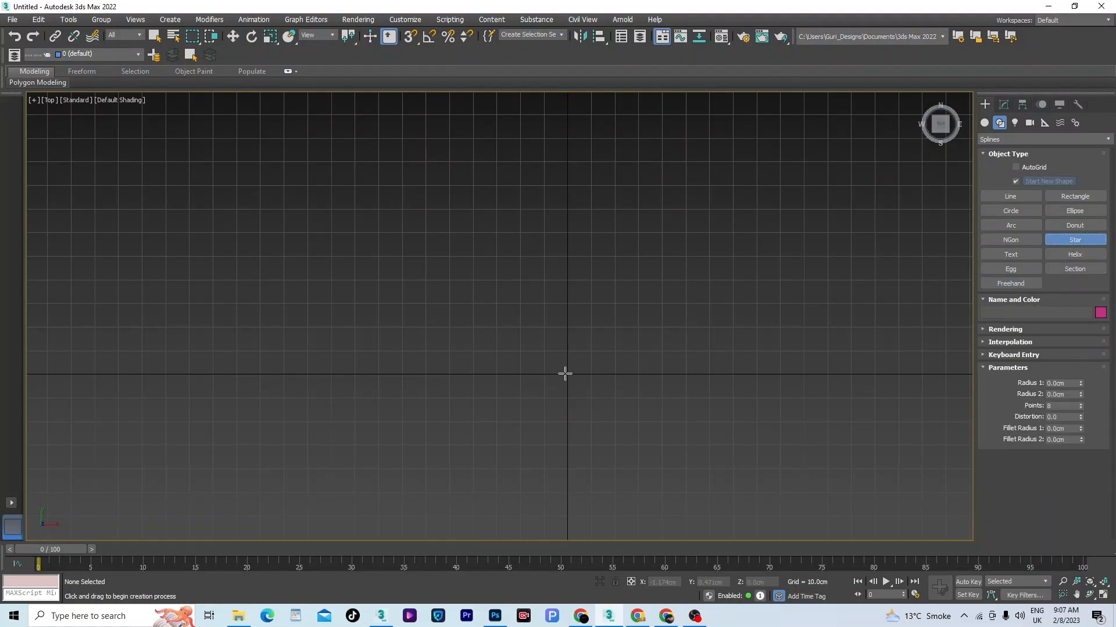
left_click_drag(565, 374, 676, 445)
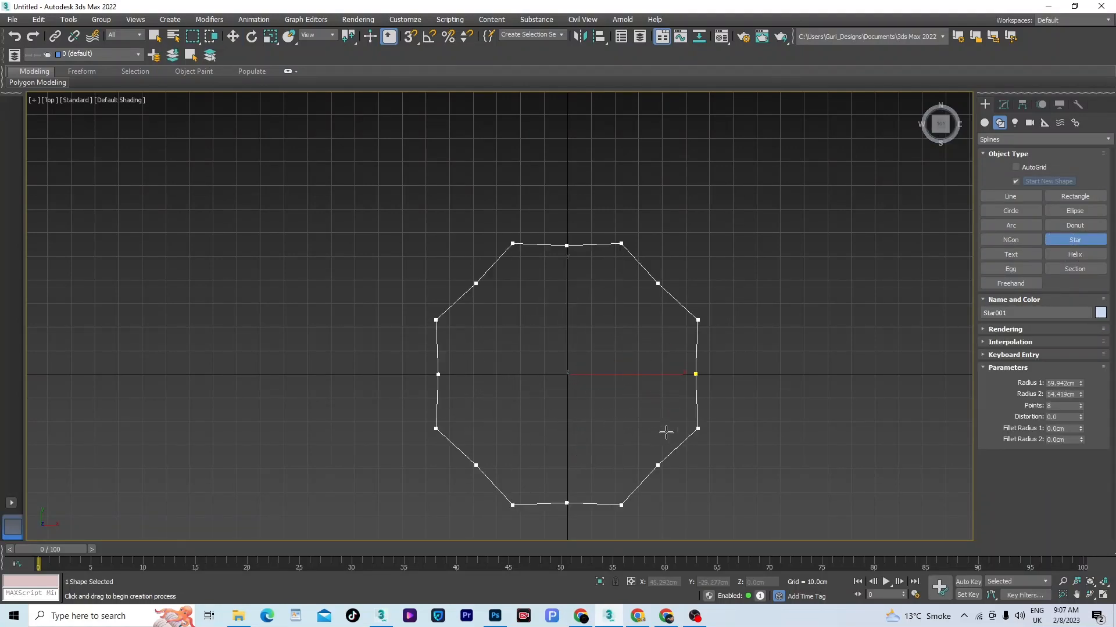
left_click(642, 403)
key("w")
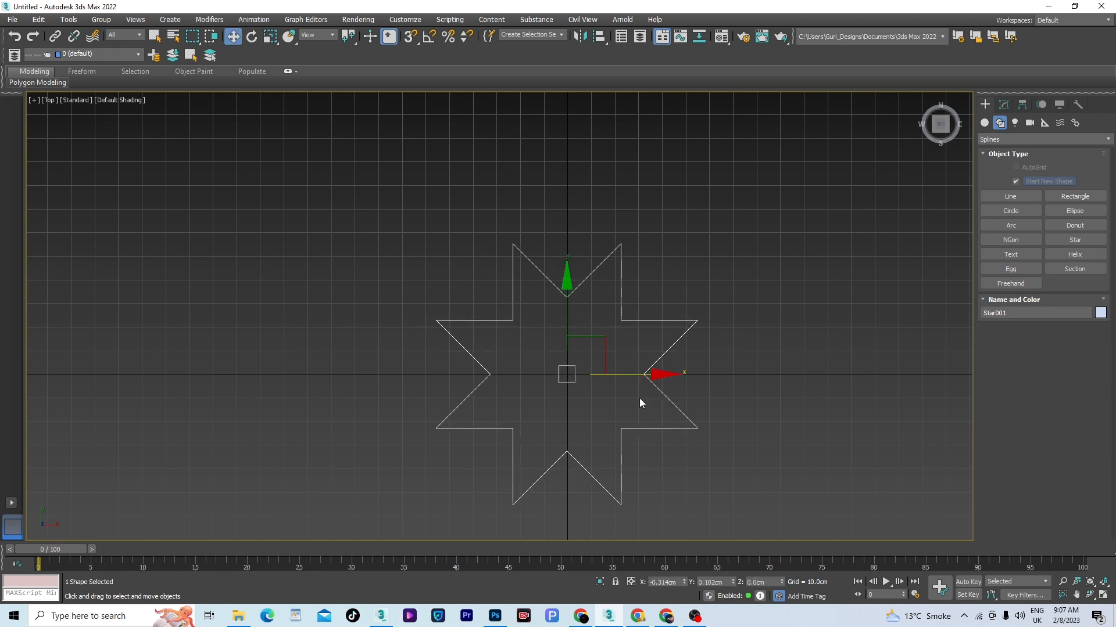
- Set the star's number of points to 10
left_click(1003, 106)
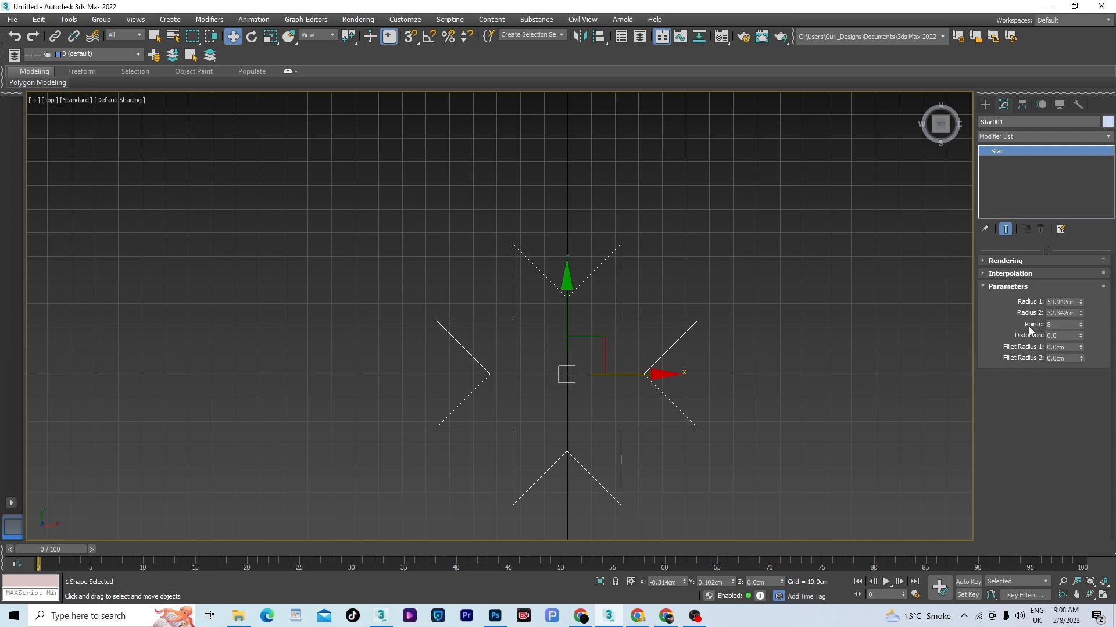
double_click(1062, 324)
type("10")
key("Return")
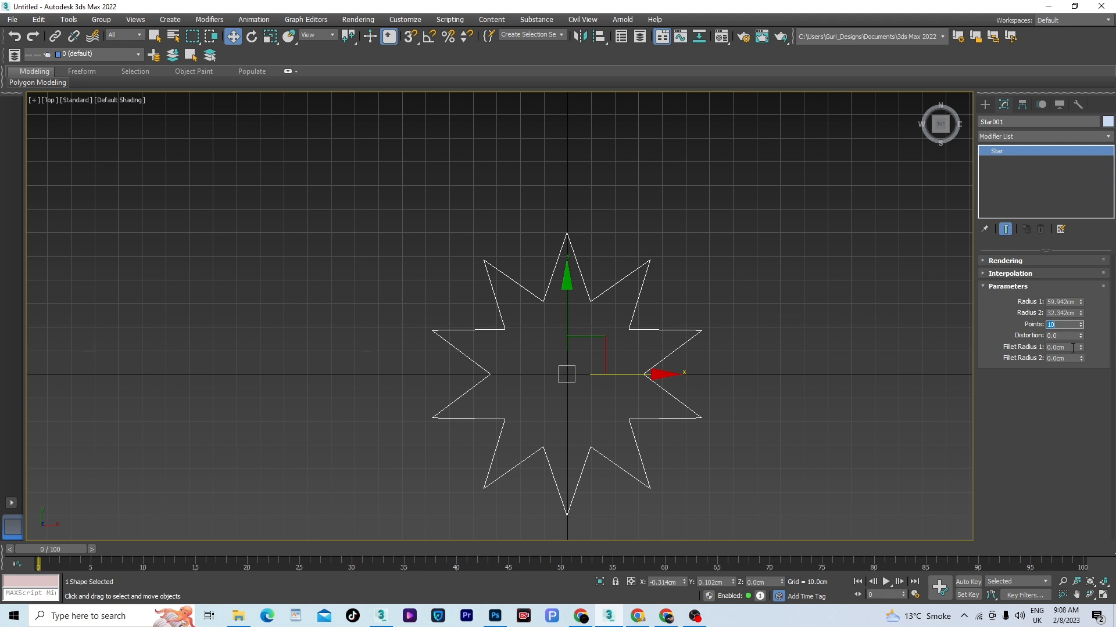
- Round the star's outer tips, trying a Fillet Radius 1 of 10 cm and settling on 20 cm
double_click(1062, 347)
type("10")
key("Return")
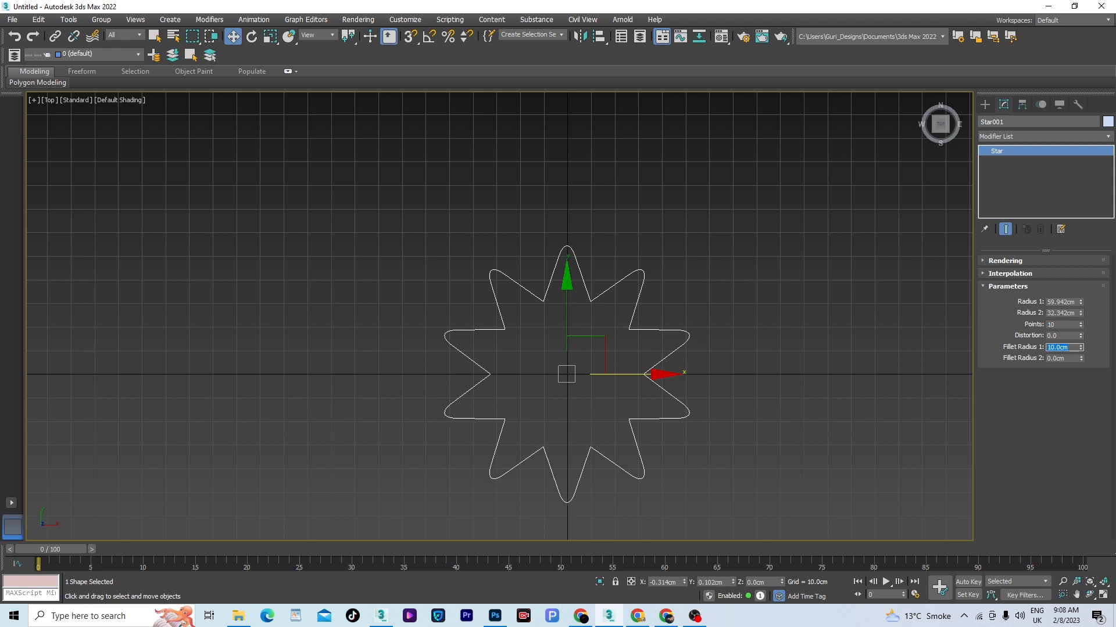
scroll(630, 278, "up", 2)
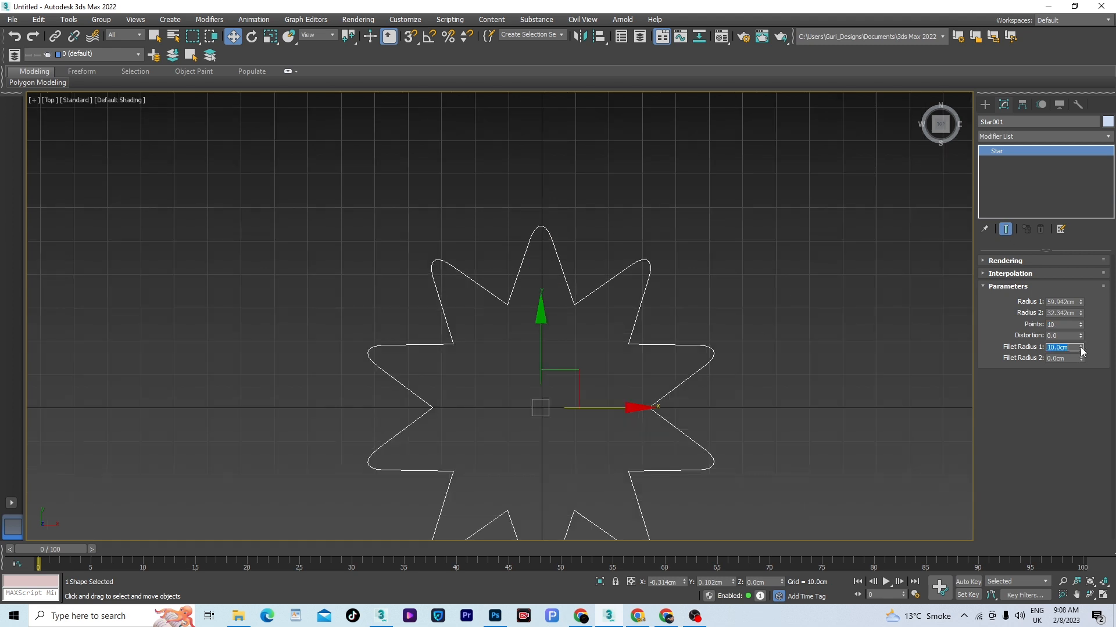
type("20")
key("Return")
- Round the star's inner corners with a Fillet Radius 2 of 10 cm, and reduce it to 6 cm
double_click(1073, 358)
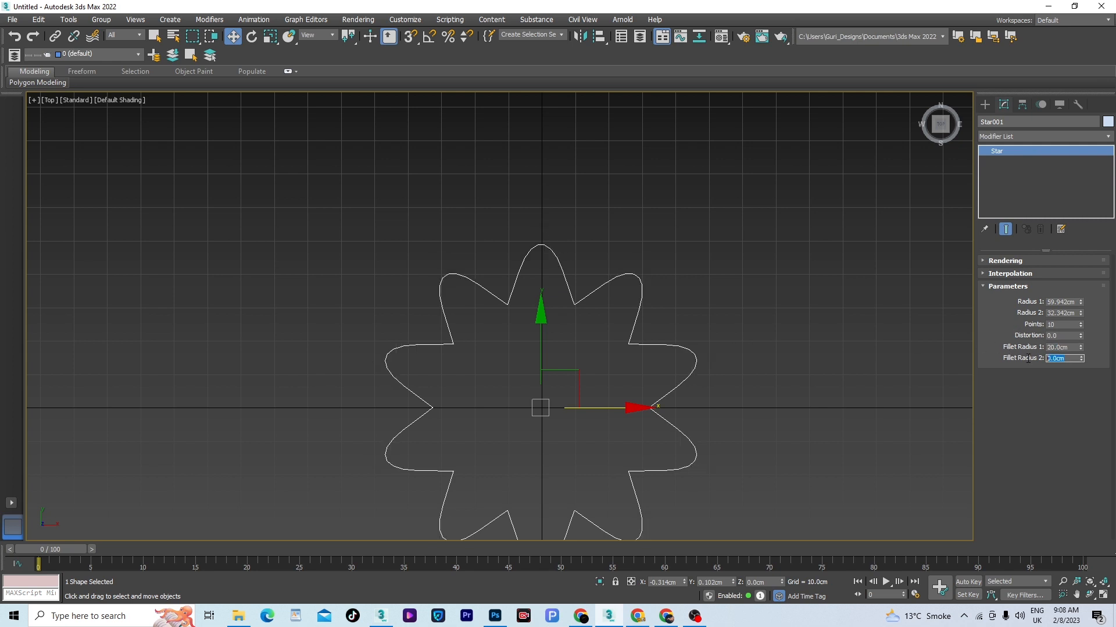
type("10")
key("Return")
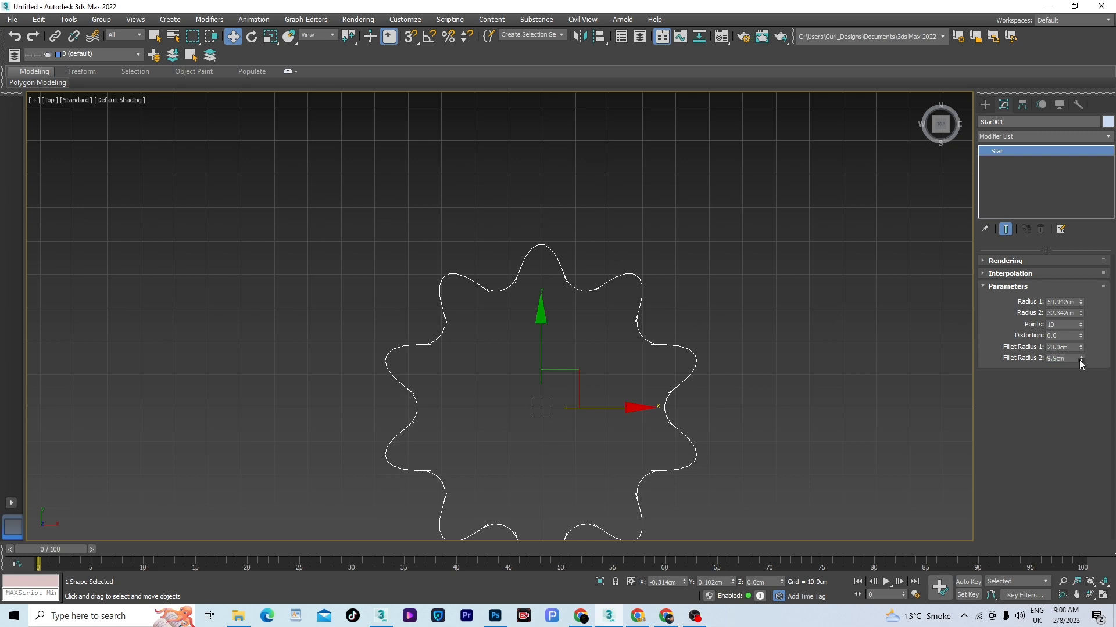
left_click_drag(1079, 360, 1079, 383)
scroll(552, 334, "down", 5)
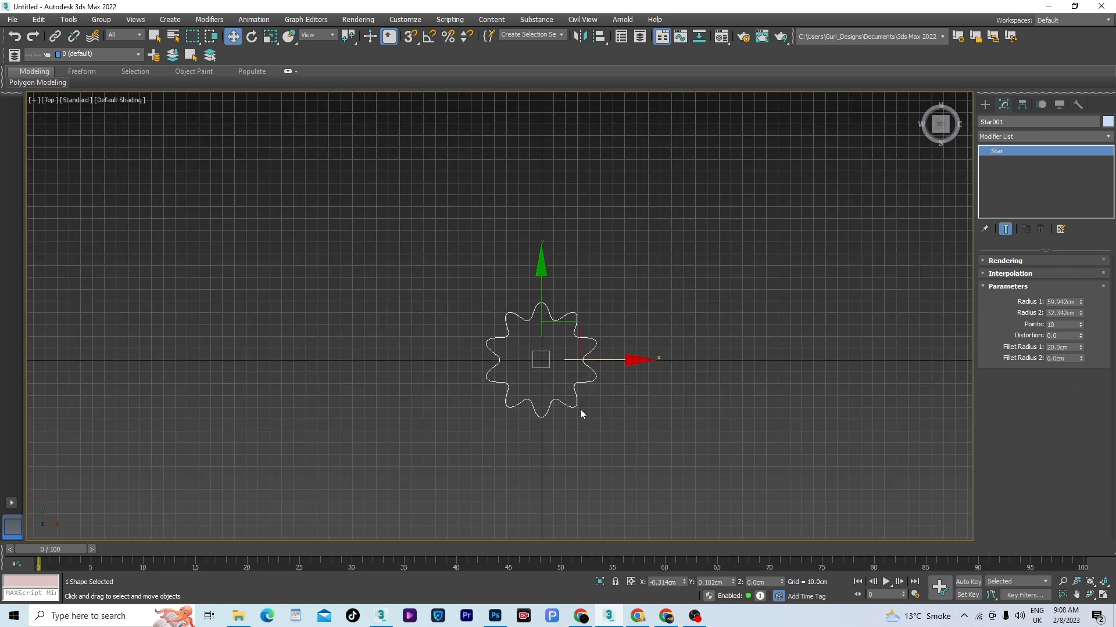
- Apply an Extrude modifier to the star spline with an amount of 10 cm
middle_click_drag(580, 409, 697, 261, "alt")
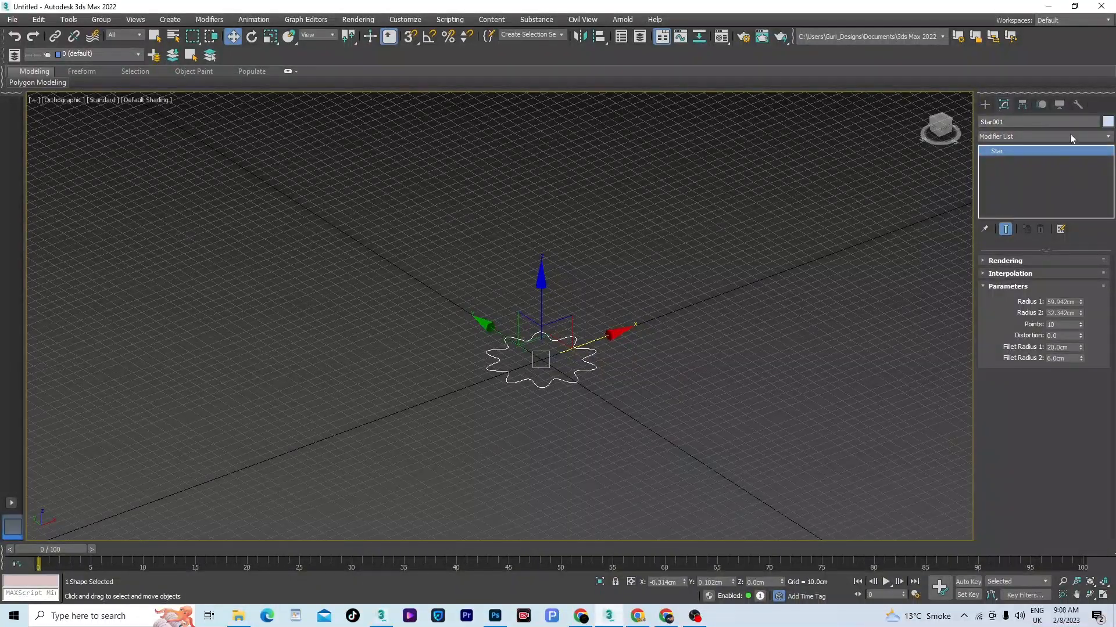
left_click(1104, 138)
scroll(1046, 349, "down", 10)
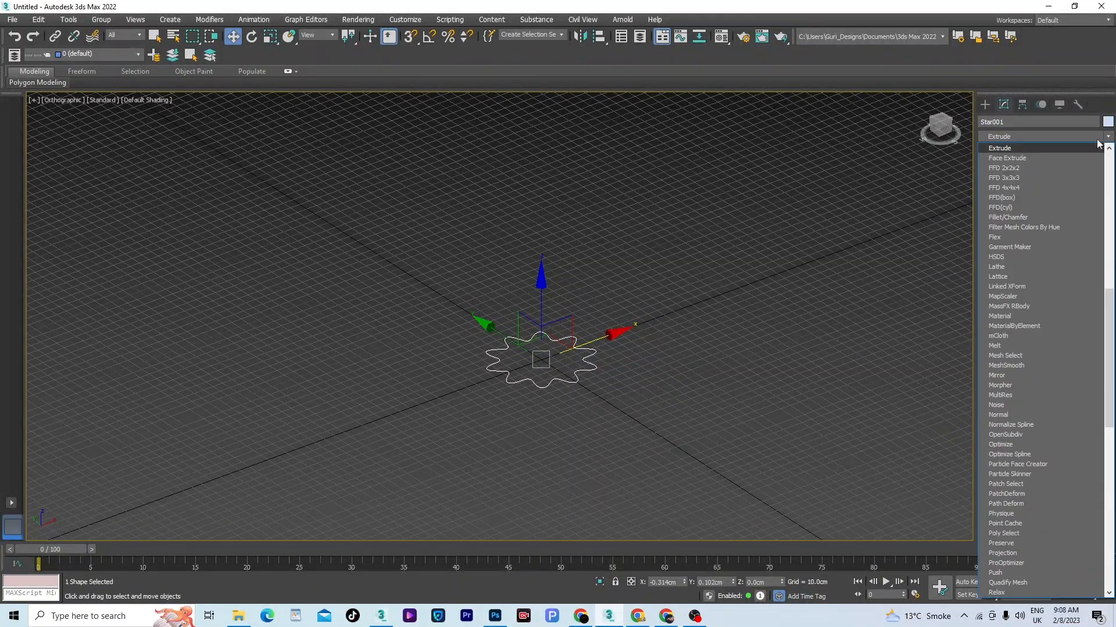
left_click(1022, 150)
key("F3")
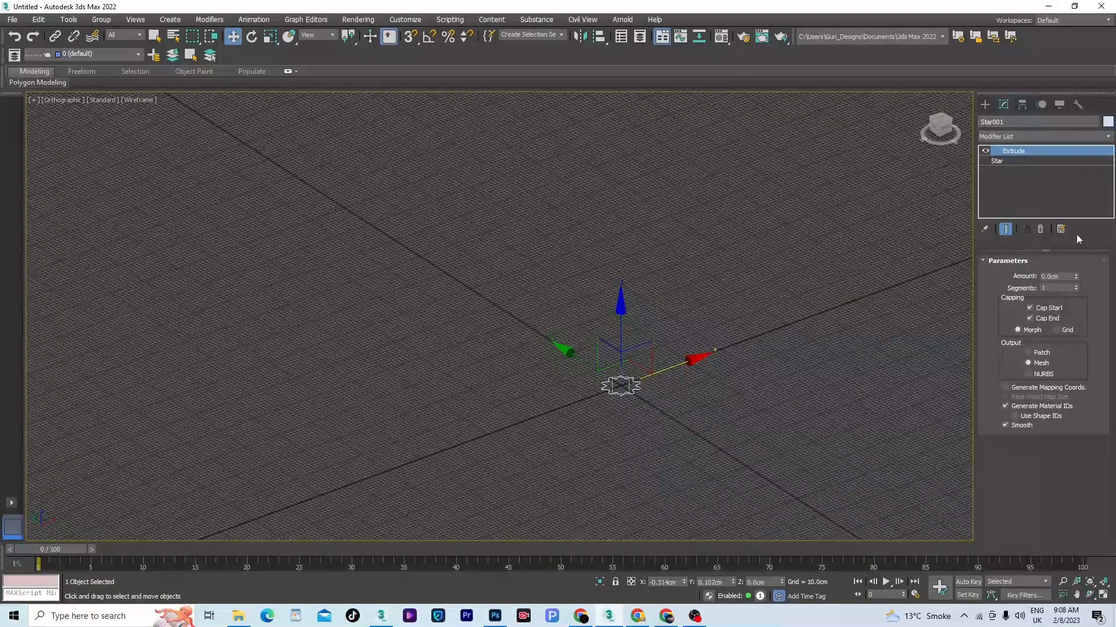
left_click(1067, 276)
type("10")
key("Return")
scroll(703, 372, "up", 4)
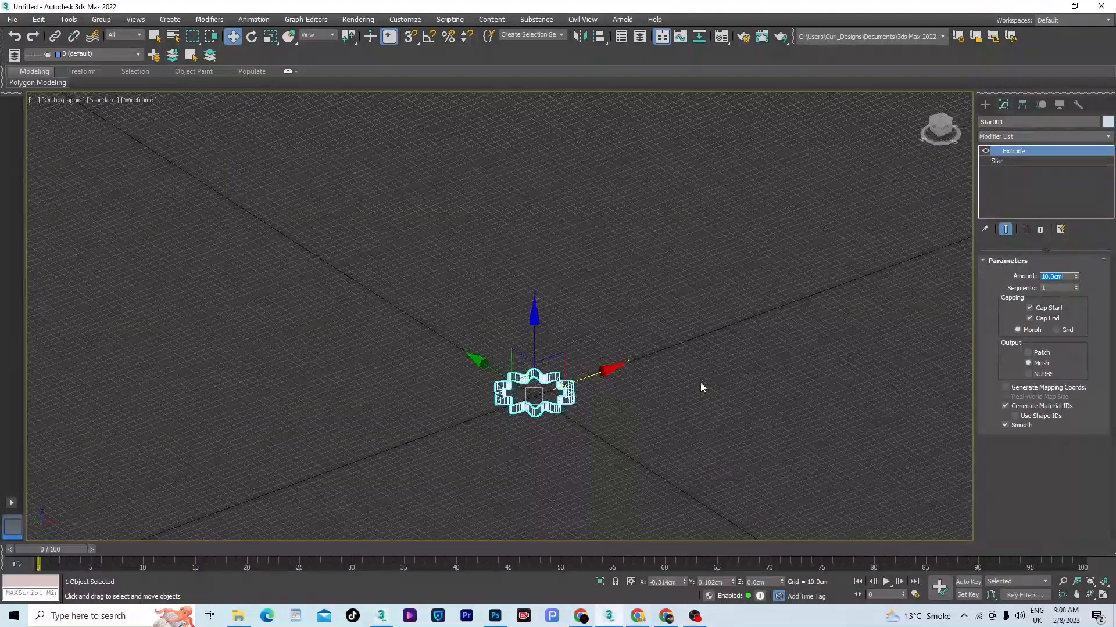
- Reduce the star's Fillet Radius 2 to about 4.02 cm so the extrusion gets capped
scroll(546, 388, "up", 5)
key("F3")
left_click(668, 452)
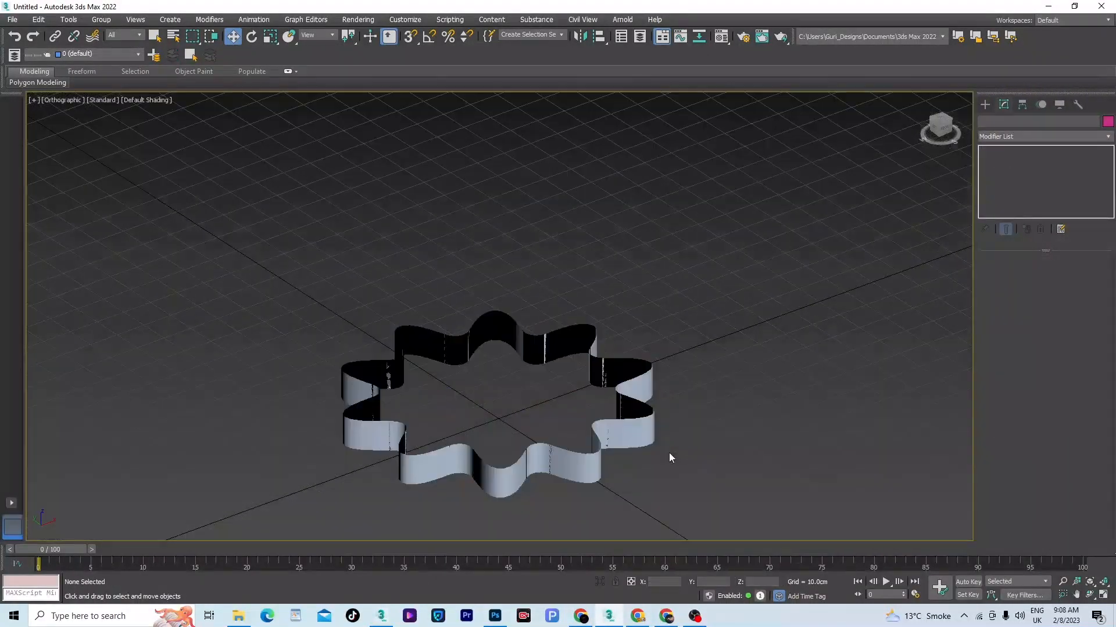
left_click(624, 443)
middle_click_drag(605, 433, 576, 448, "alt")
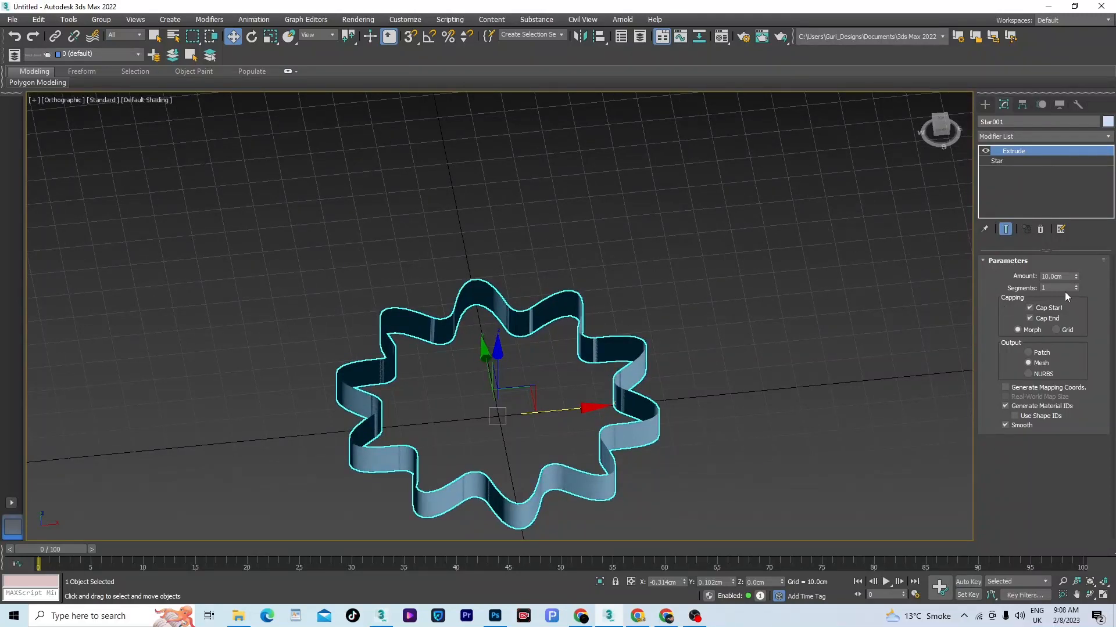
left_click(1019, 162)
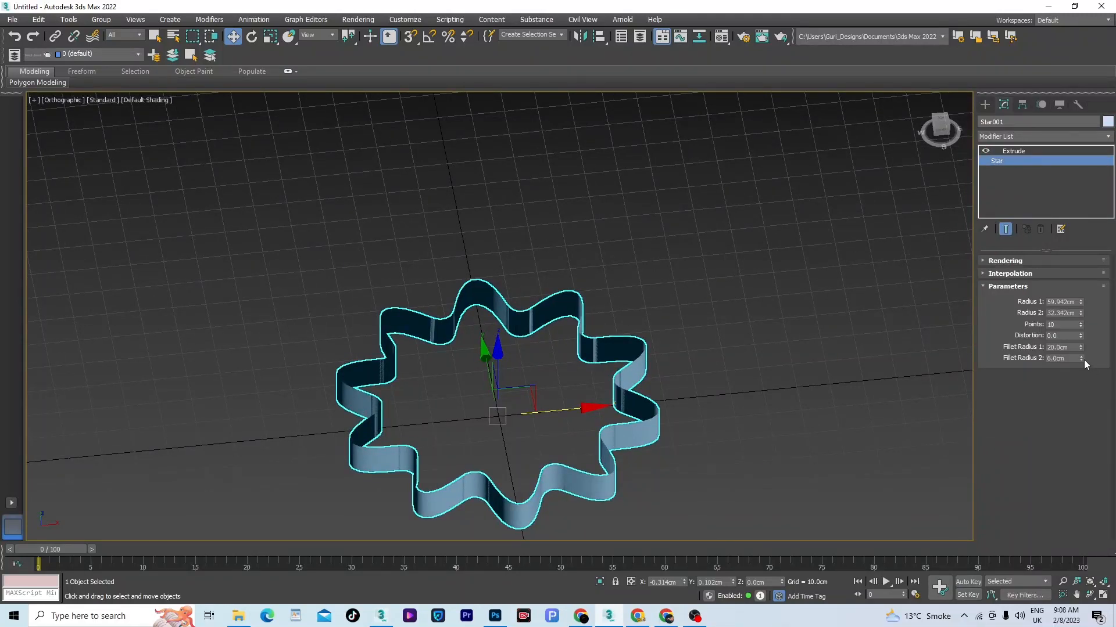
left_click_drag(1081, 360, 1076, 379)
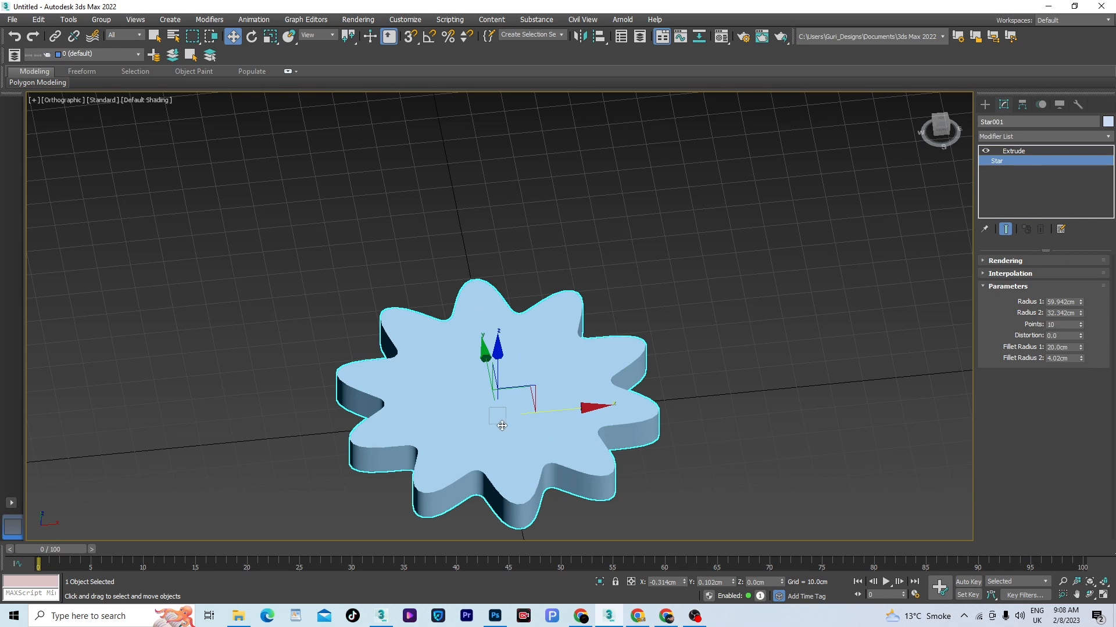
middle_click_drag(502, 426, 508, 392, "alt")
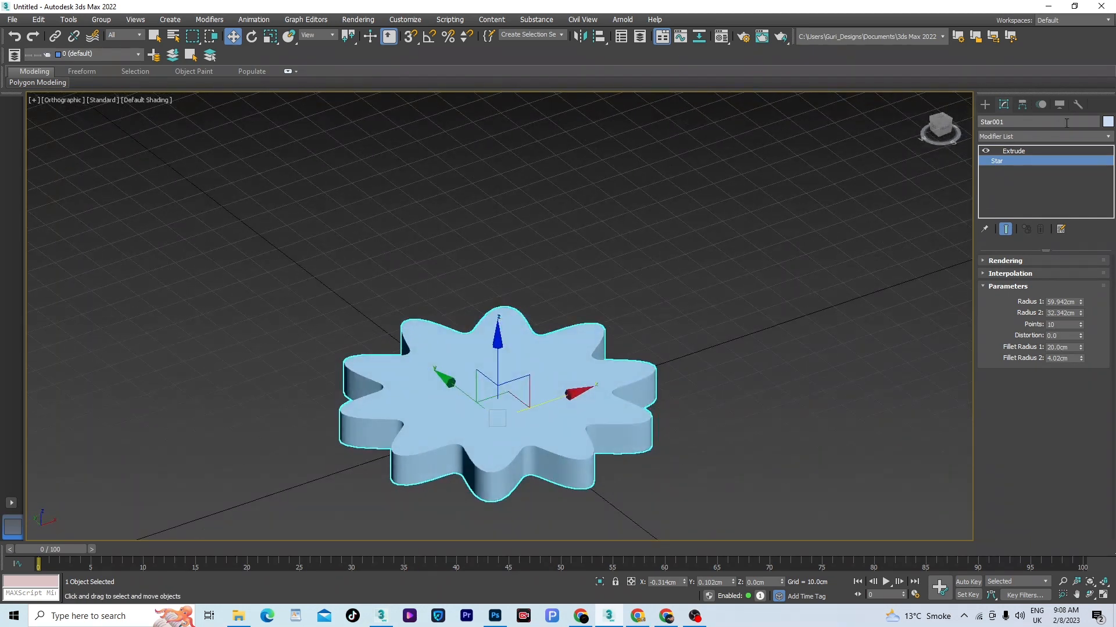
- Set the star's extrusion amount to 350 cm to form a tall column
left_click(1016, 153)
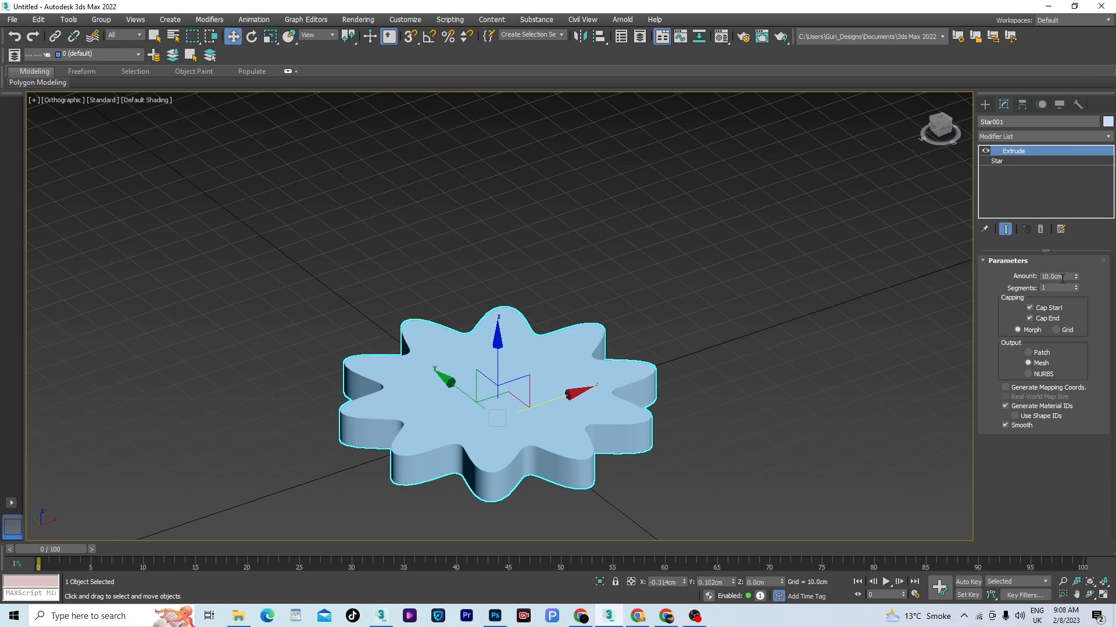
double_click(1062, 278)
type("350")
key("Return")
scroll(566, 192, "down", 8)
middle_click_drag(566, 192, 501, 378)
scroll(475, 336, "up", 4)
scroll(475, 336, "down", 4)
scroll(507, 283, "up", 5)
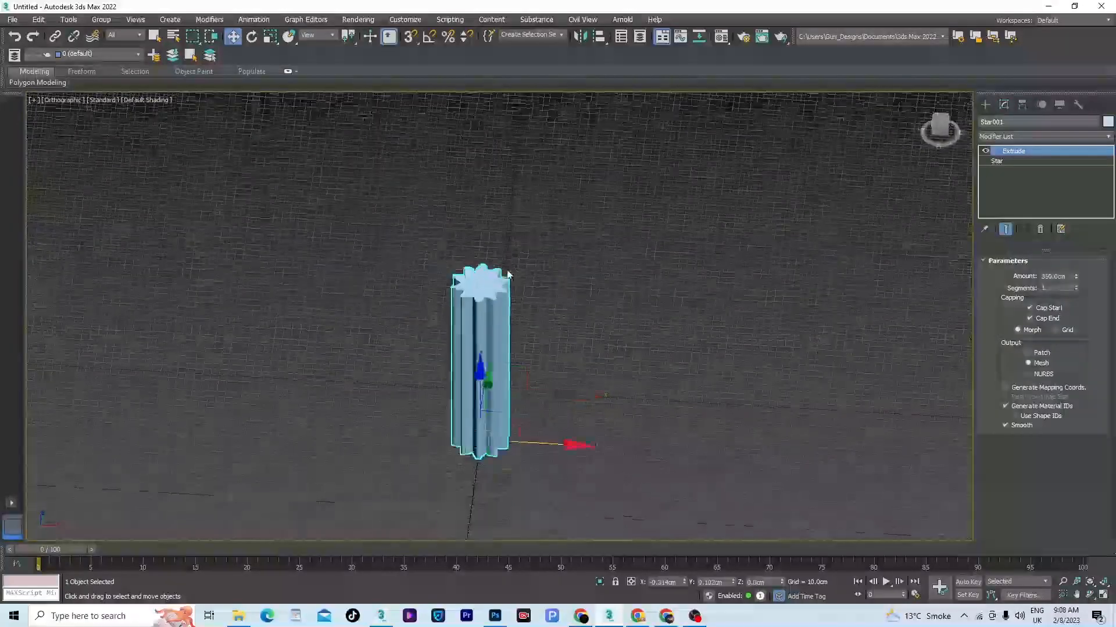
- Sharpen the star's outer tips by reducing Fillet Radius 1 to about 7.2 cm
left_click(1009, 161)
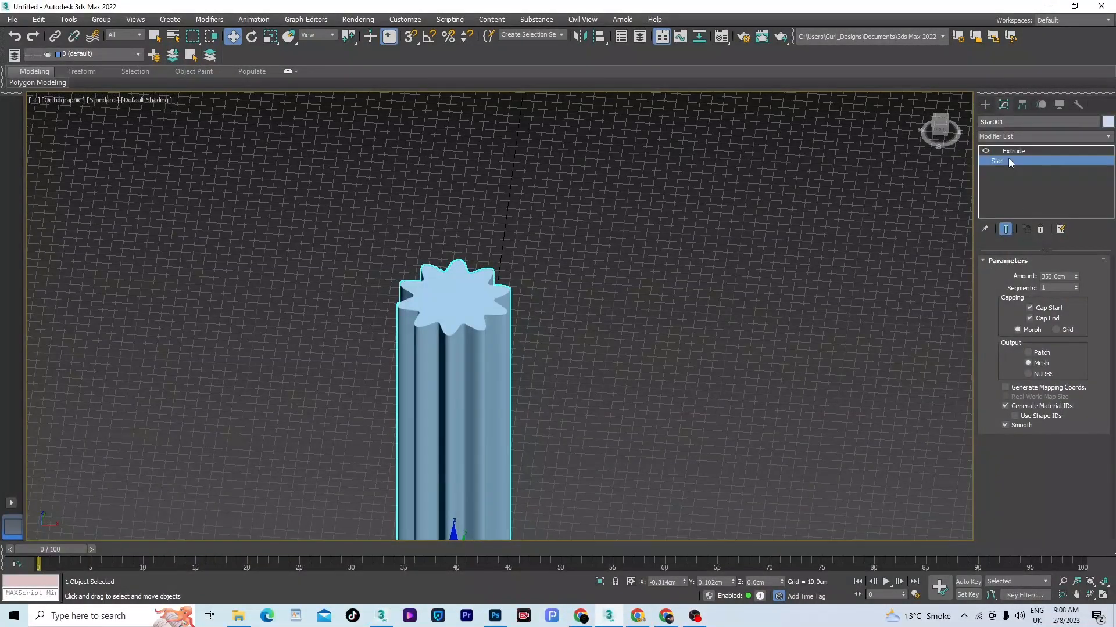
left_click_drag(1081, 348, 1091, 386)
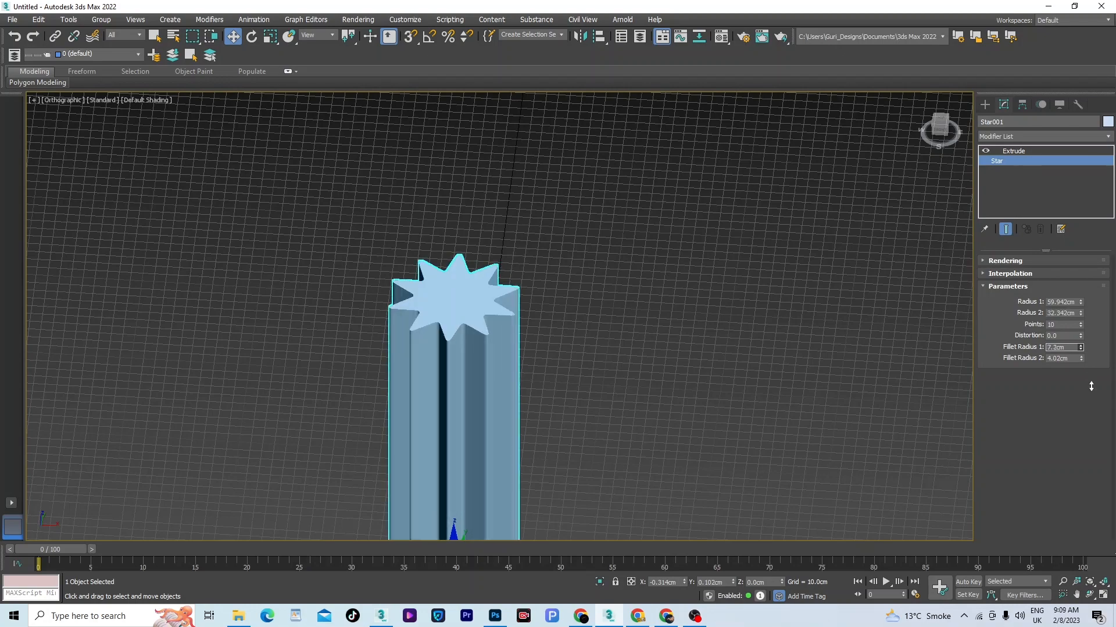
middle_click_drag(947, 384, 653, 434, "alt")
left_click(653, 433)
- Draw a Plane beside the star column in the Top view, about 315.7 cm long and 492.7 cm wide
key("t")
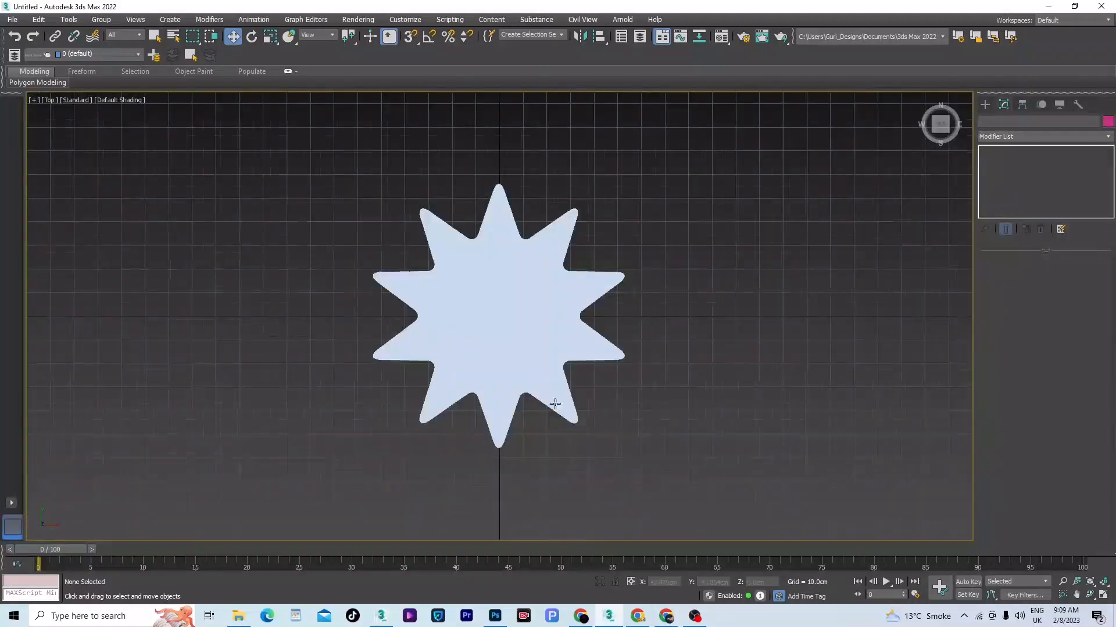
left_click(986, 107)
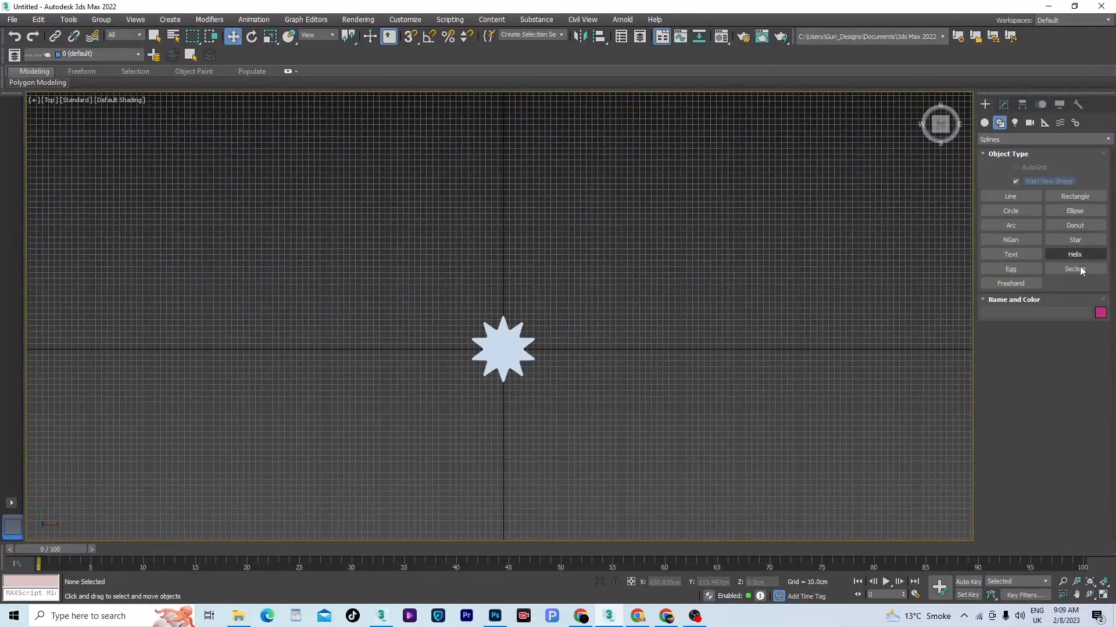
left_click(984, 123)
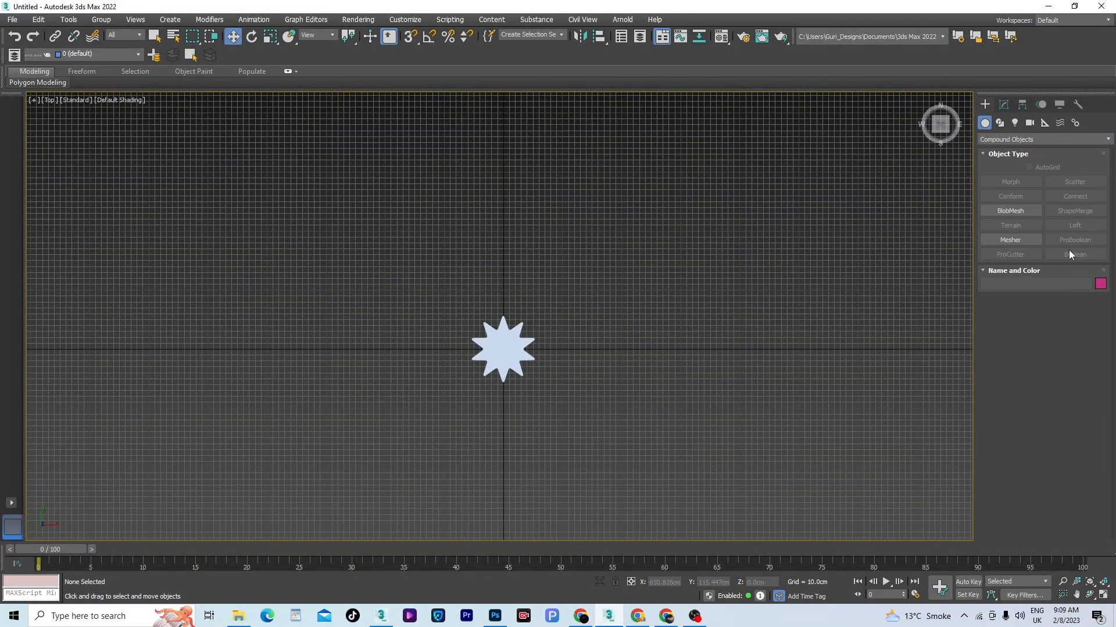
left_click(1005, 140)
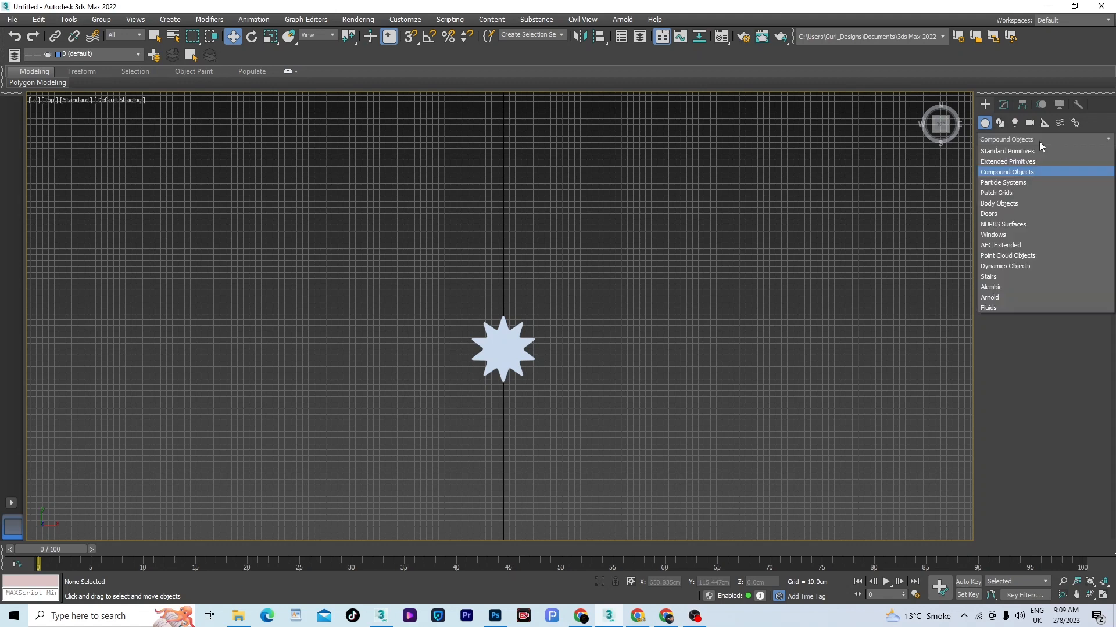
left_click(1004, 148)
left_click(1069, 241)
left_click_drag(600, 329, 892, 515)
key("w")
scroll(662, 370, "down", 3)
mouse_move(678, 369)
middle_mouse_down("alt")
mouse_move(760, 415)
mouse_move(756, 391)
middle_mouse_up("alt")
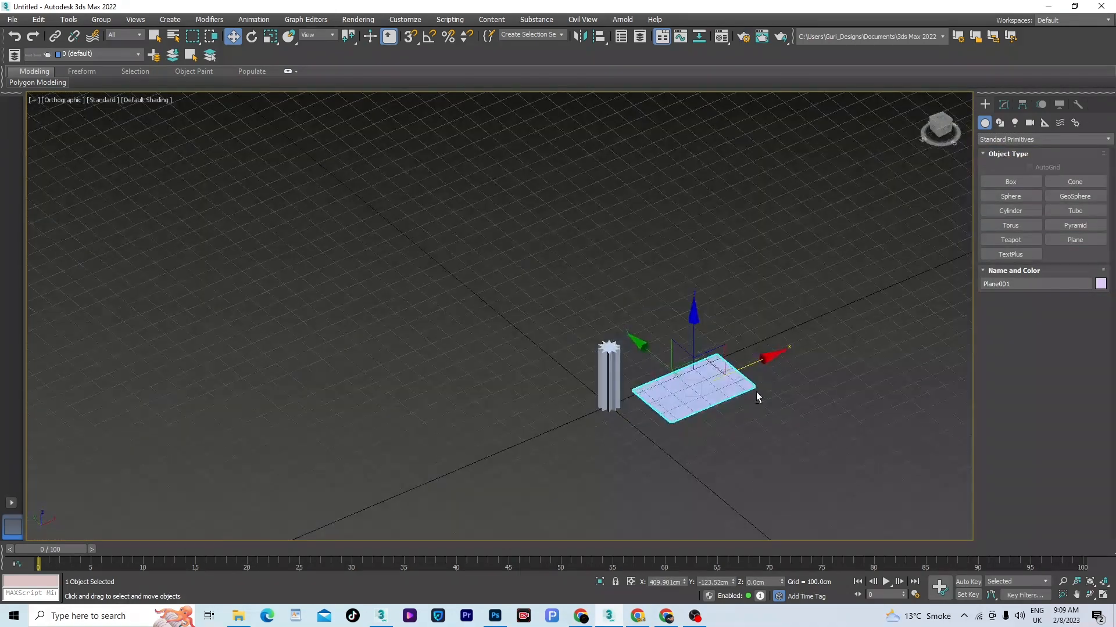
- Raise the plane's subdivision to 116 length segments and 63 width segments
key("F3")
scroll(758, 395, "up", 5)
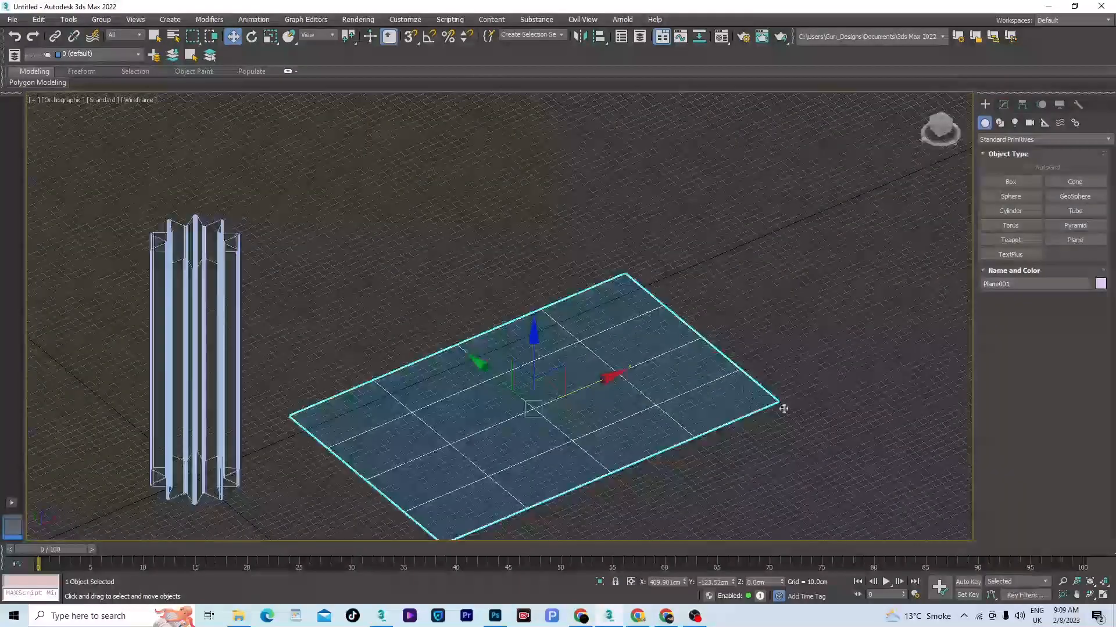
left_click(1004, 104)
left_click_drag(1078, 306, 1087, 292)
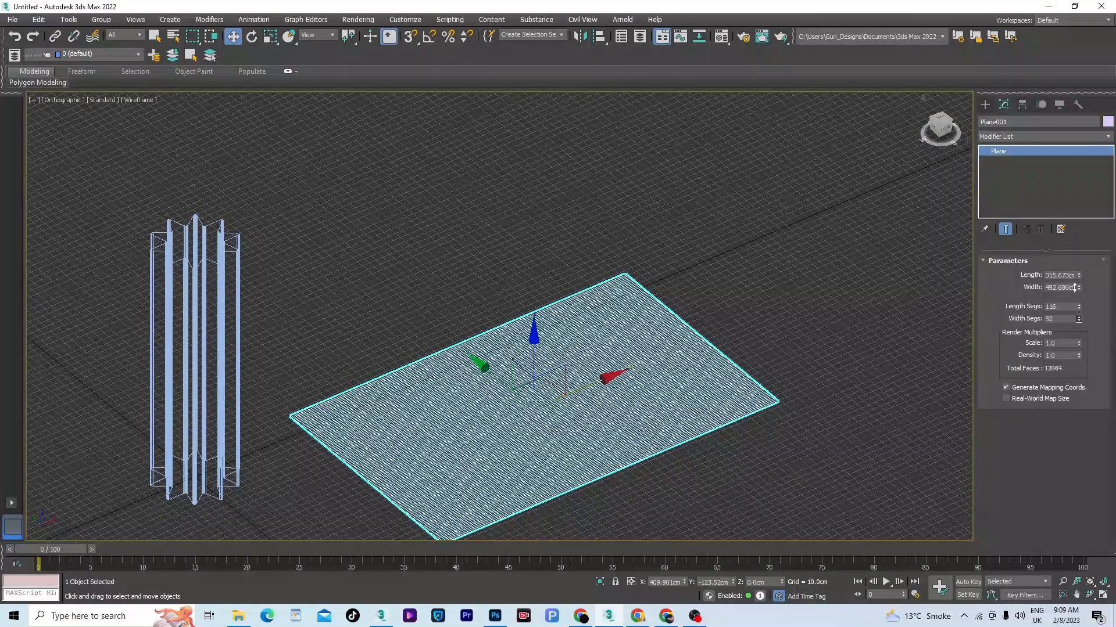
left_click(932, 389)
key("F3")
scroll(653, 408, "up", 3)
left_click(653, 409)
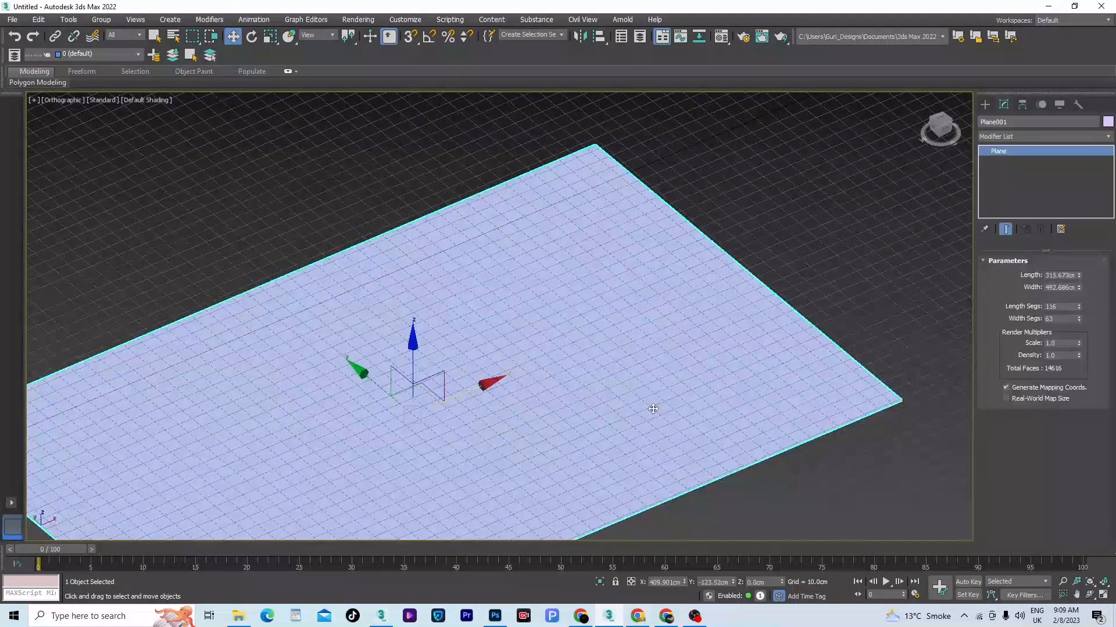
scroll(653, 404, "down", 5)
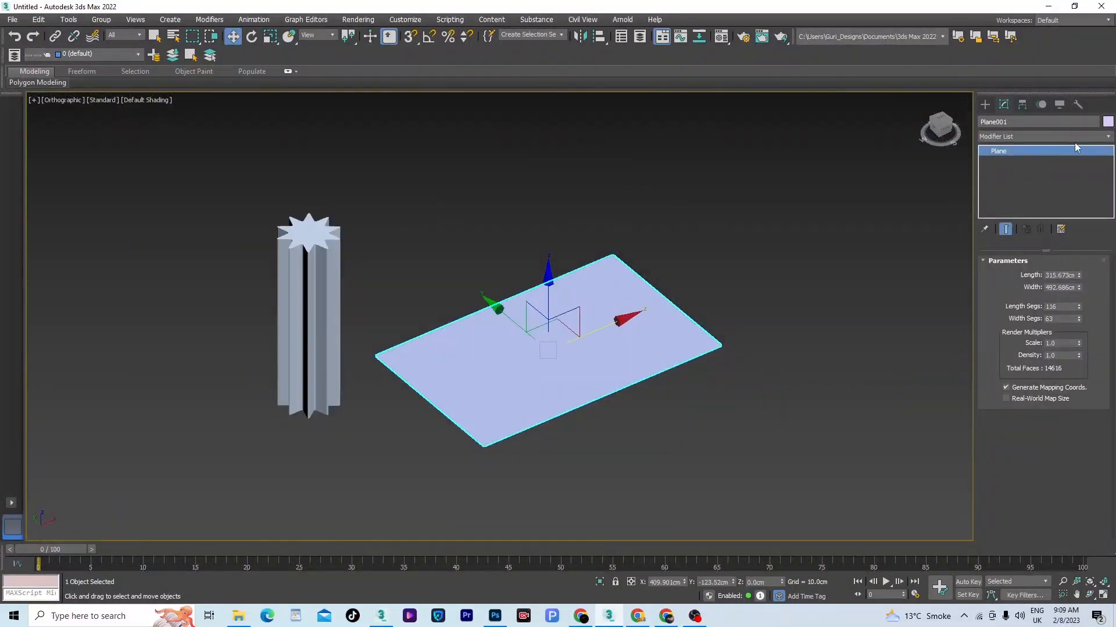
- Apply a Noise modifier to the subdivided plane
left_click(1105, 138)
key("n")
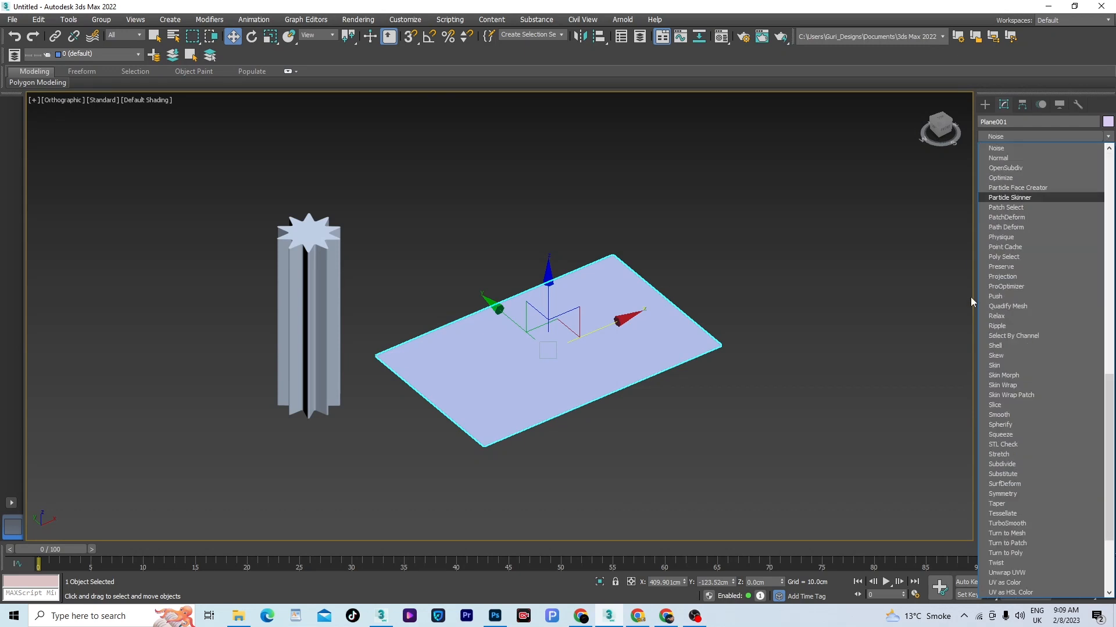
left_click(994, 147)
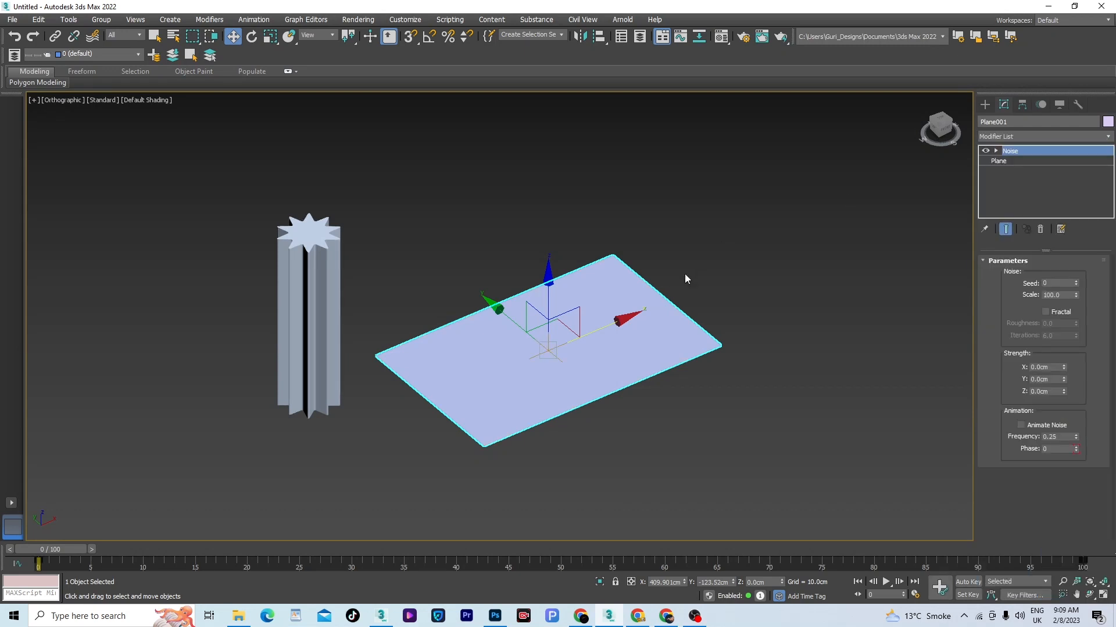
scroll(631, 334, "up", 3)
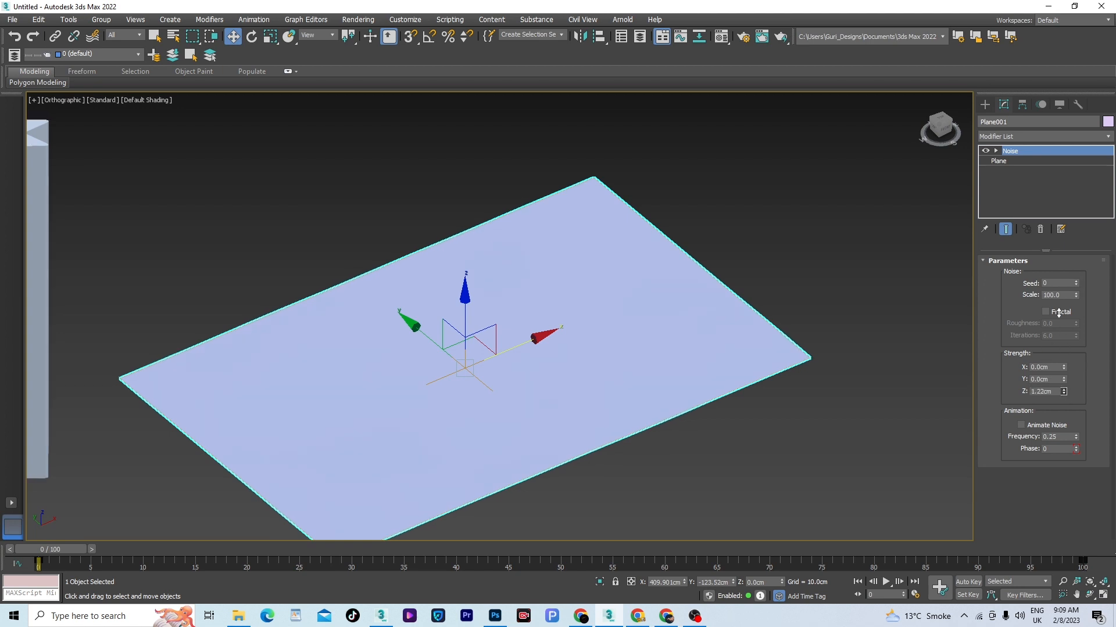
- Roughen the plane with Noise using Seed 22, Scale 23.68 and a Z strength of about 31.85 cm
left_click_drag(1064, 392, 1053, 187)
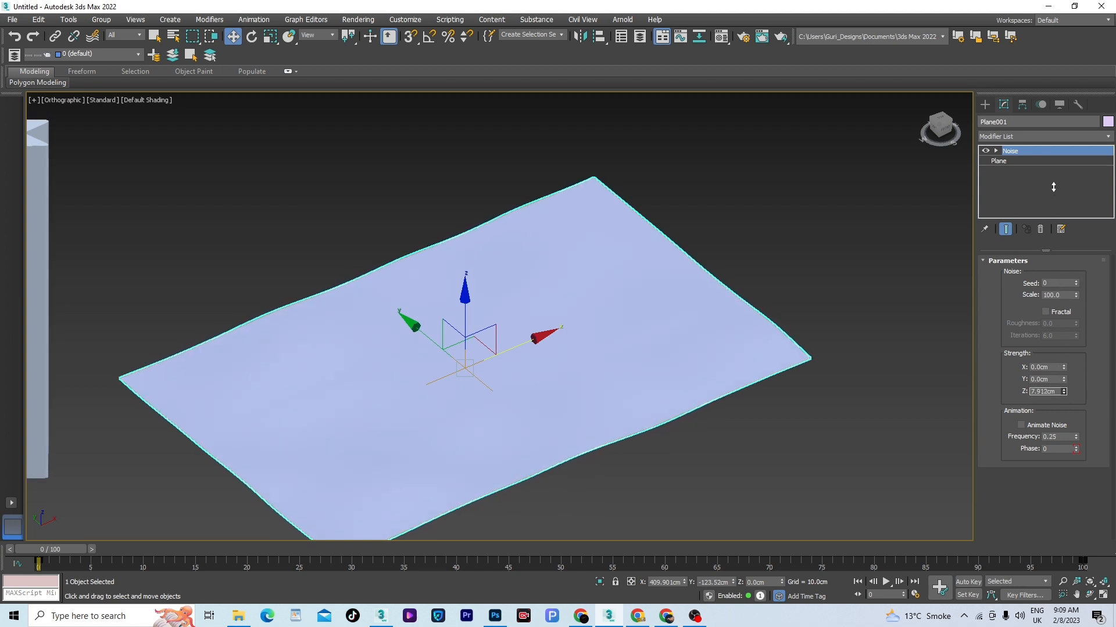
left_click_drag(1065, 392, 1044, 220)
left_click_drag(1064, 392, 1076, 334)
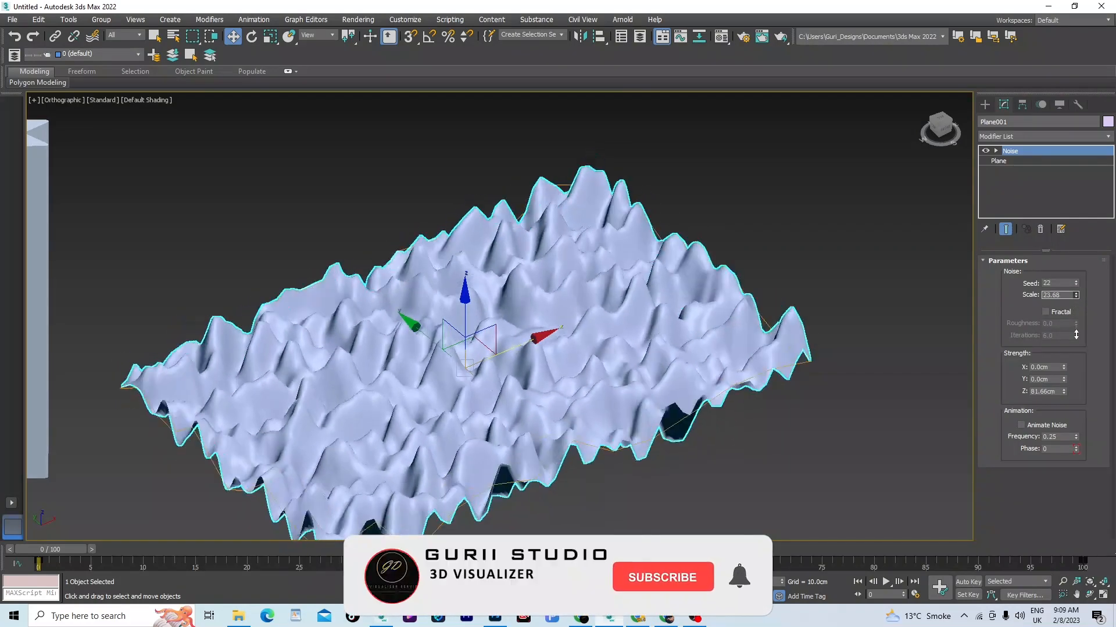
left_click_drag(1064, 401, 1073, 428)
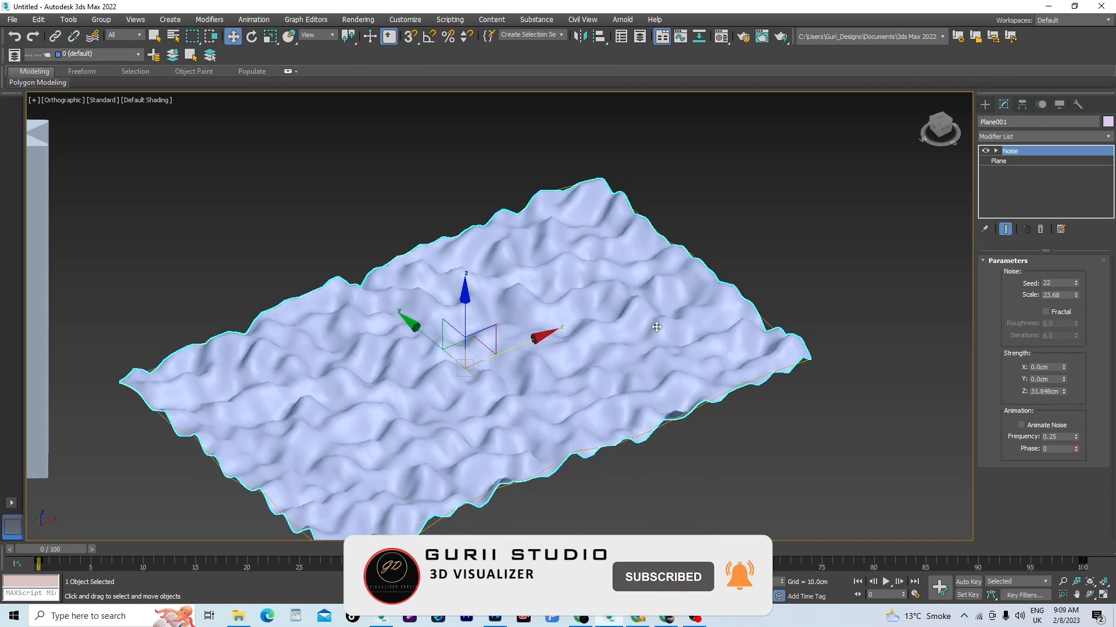
scroll(674, 318, "down", 6)
left_click(715, 410)
scroll(617, 339, "up", 2)
- Tilt the noisy plane diagonally in the Front view and move it through the middle of the star column
left_click(617, 339)
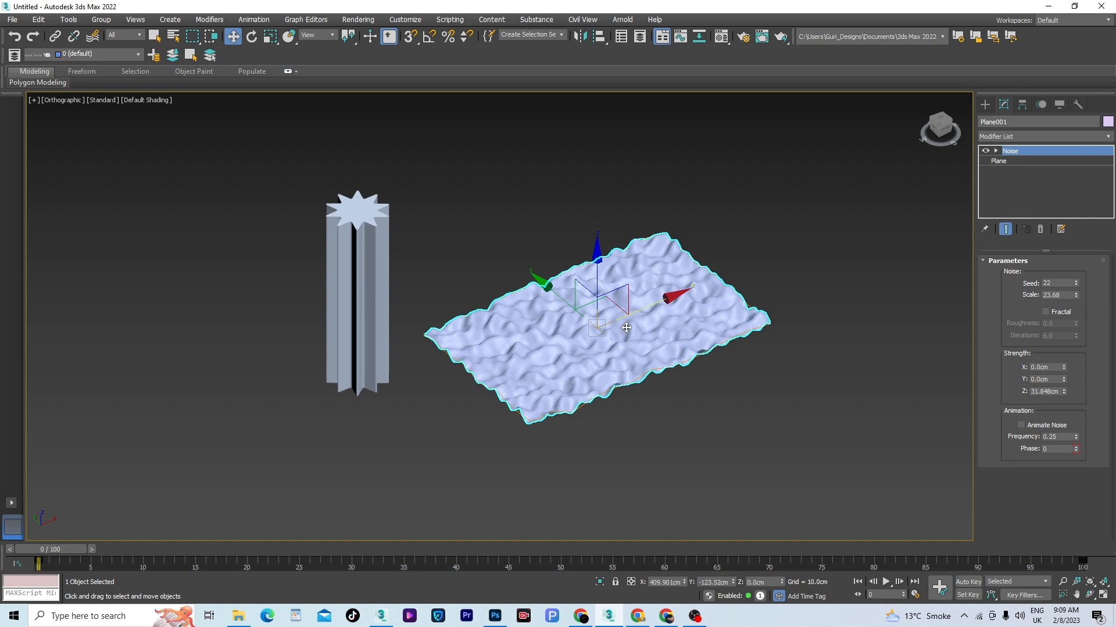
key("f")
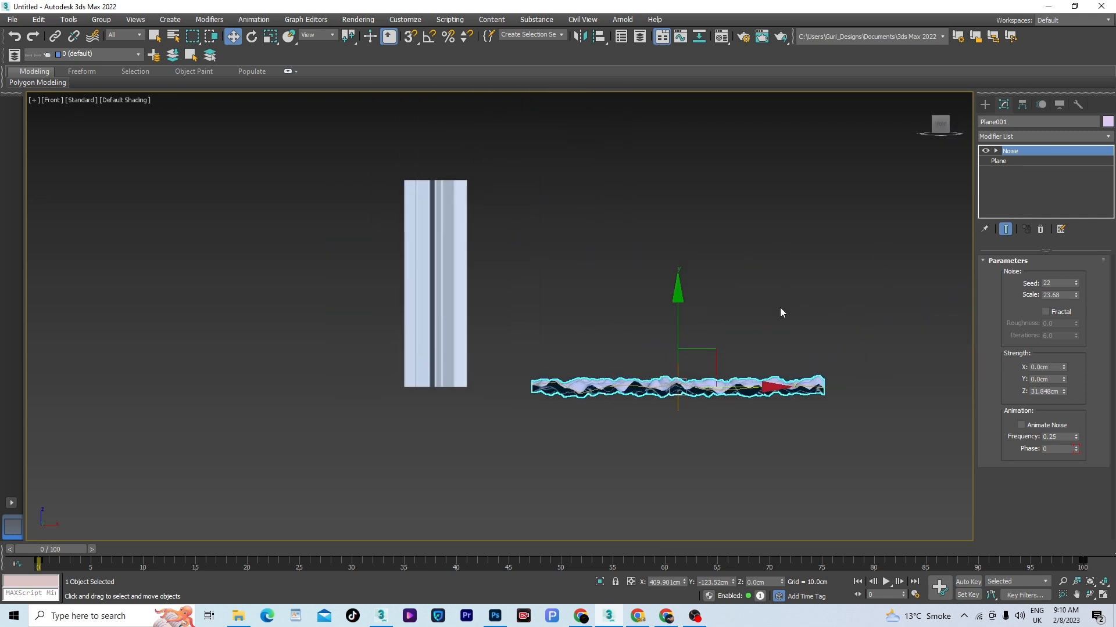
key("e")
left_click_drag(645, 312, 605, 323)
key("w")
left_click_drag(690, 359, 472, 291)
middle_click_drag(472, 292, 435, 282, "alt")
middle_click_drag(366, 291, 464, 325, "alt")
middle_click_drag(595, 361, 523, 343, "alt")
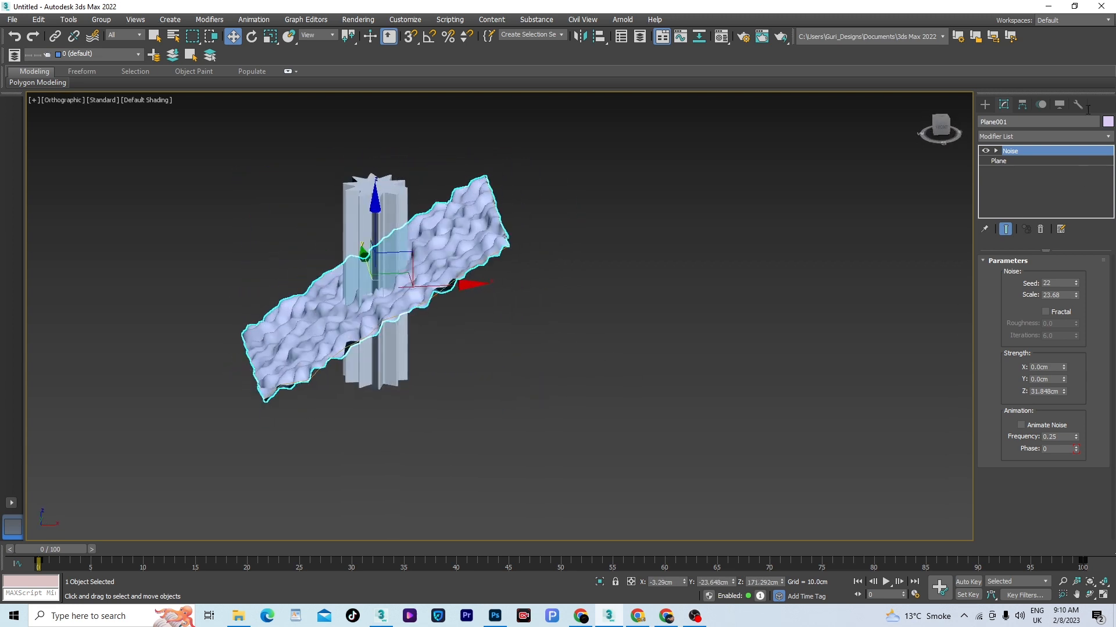
- Cut the star column as stock with the noisy plane using ProCutter, enabling Auto Extract Mesh, Explode By Elements and Stock Inside Cutter
left_click(986, 106)
left_click(1067, 140)
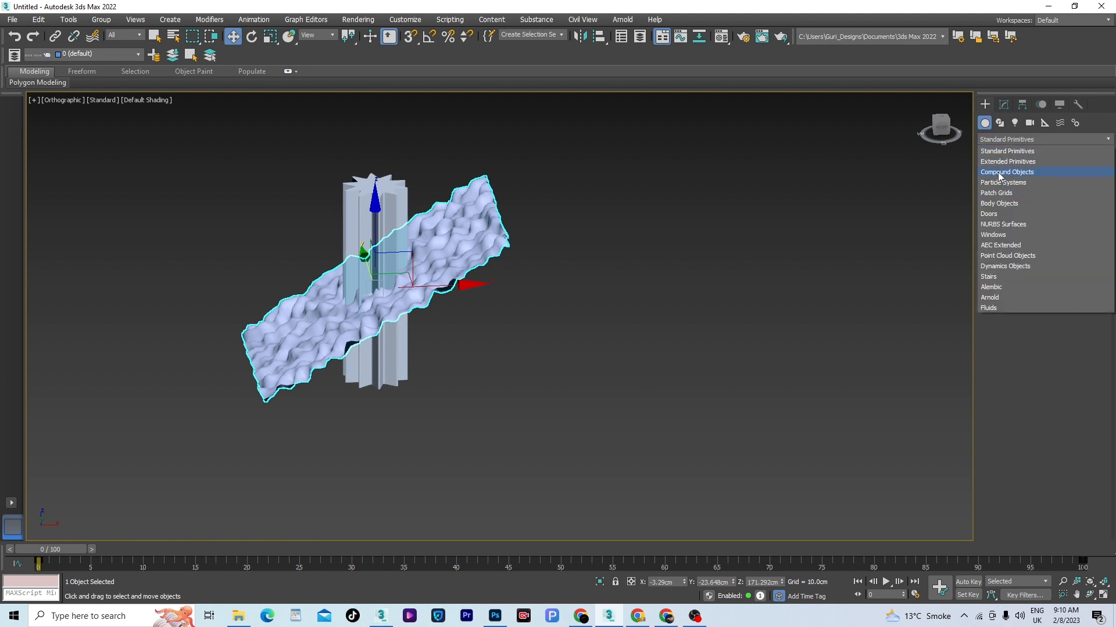
left_click(998, 172)
left_click(1014, 255)
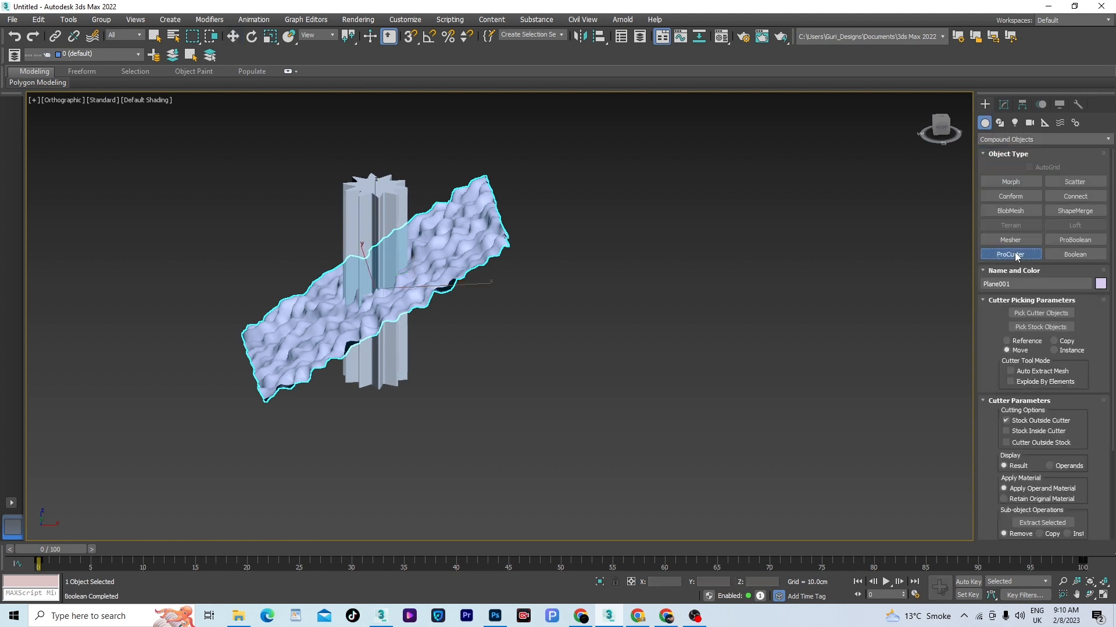
left_click(1012, 383)
left_click(1006, 431)
left_click(1032, 315)
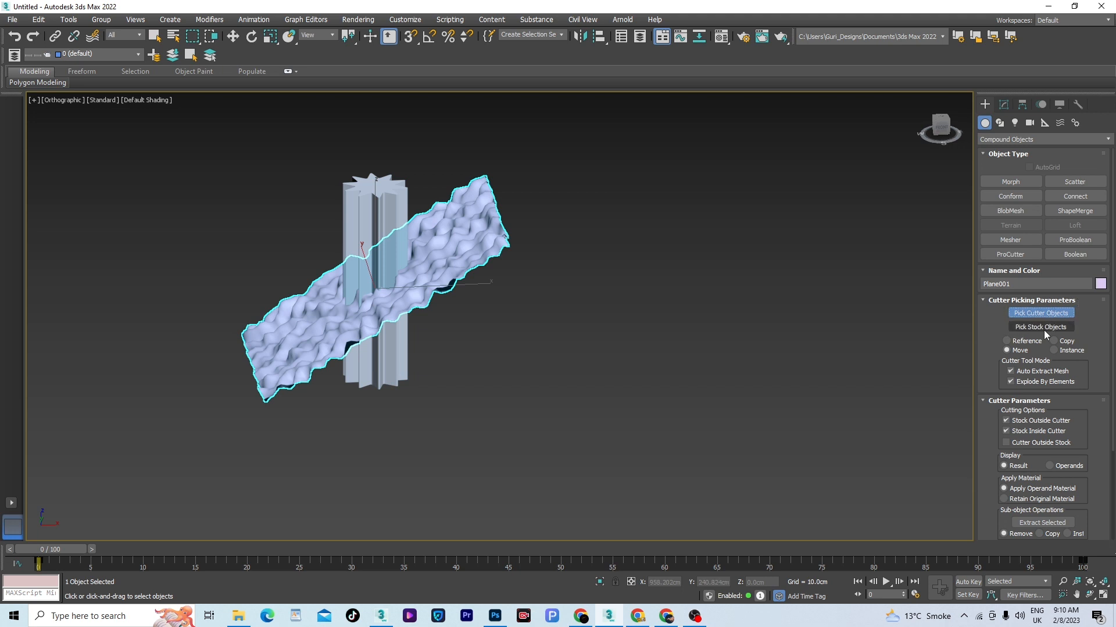
left_click(371, 199)
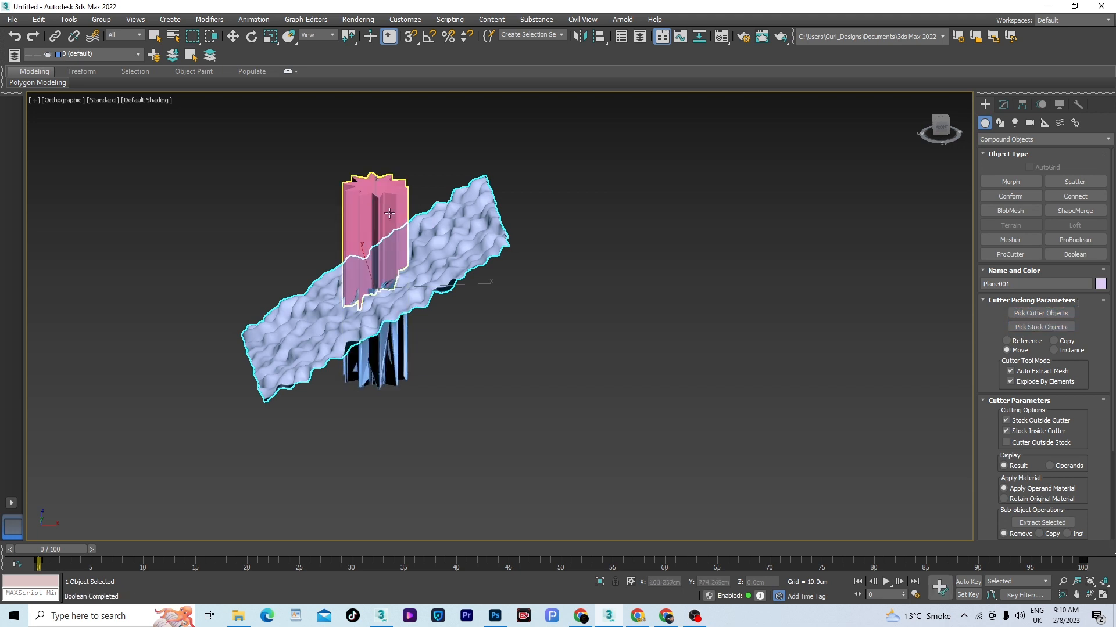
- Delete the noisy cutter plane from the sliced star column
middle_click_drag(448, 299, 472, 285, "alt")
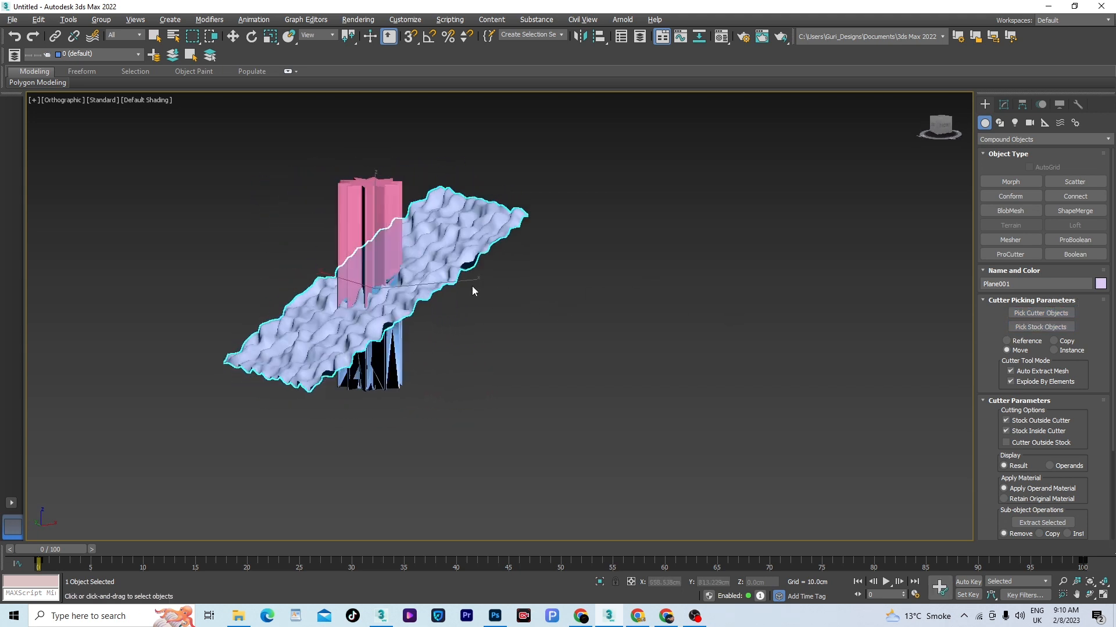
key("w")
left_click_drag(574, 159, 475, 308)
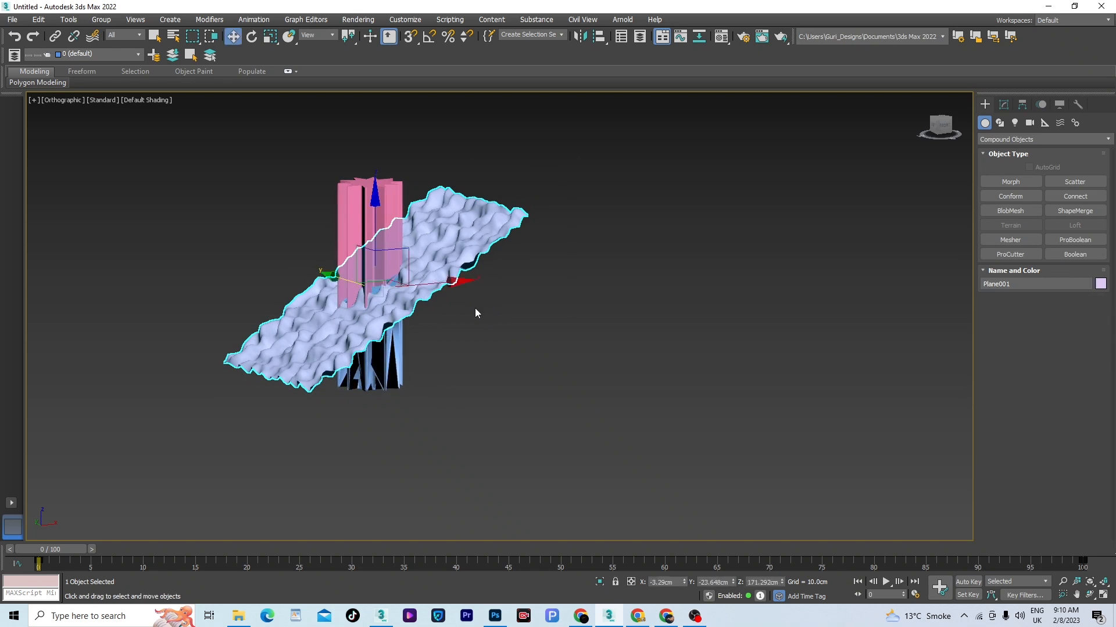
key("Delete")
- Move the pink upper column piece along its Y axis to about -128.73 cm, pulling it away from the lower piece
left_click(385, 233)
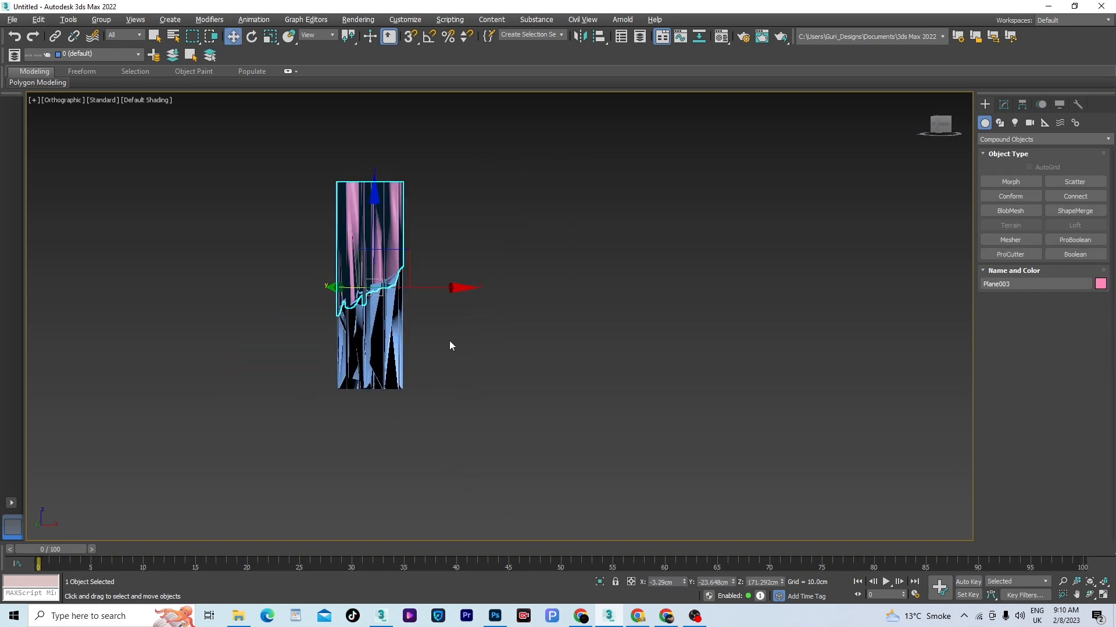
middle_click_drag(369, 219, 378, 273, "alt")
scroll(377, 273, "up", 5)
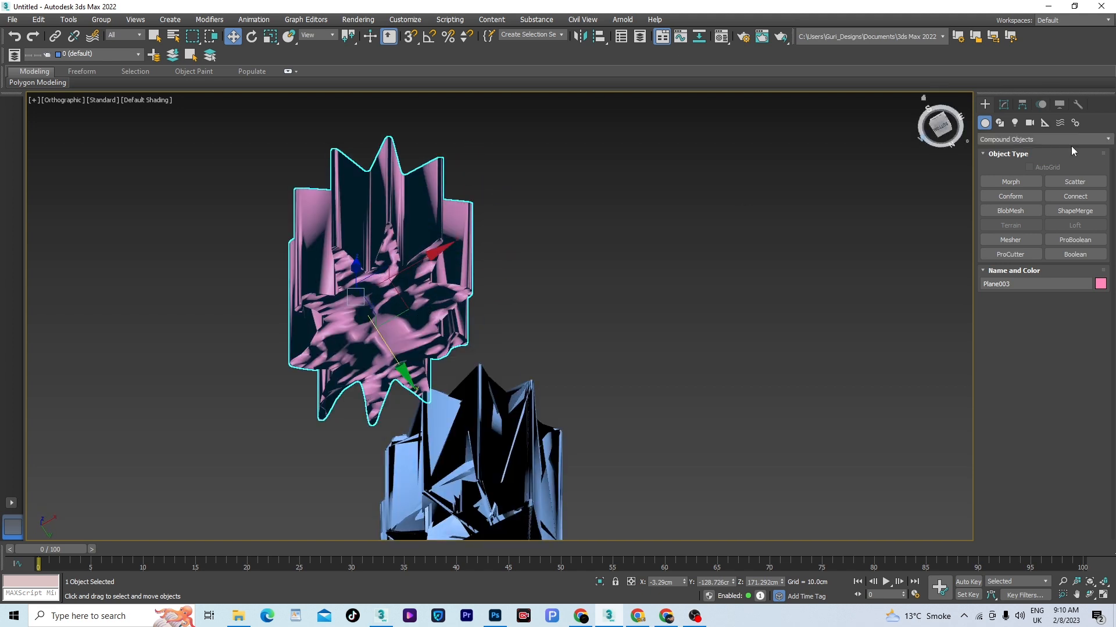
- Apply a Smooth modifier to the pink upper piece
left_click(1012, 105)
left_click(1094, 137)
key("s")
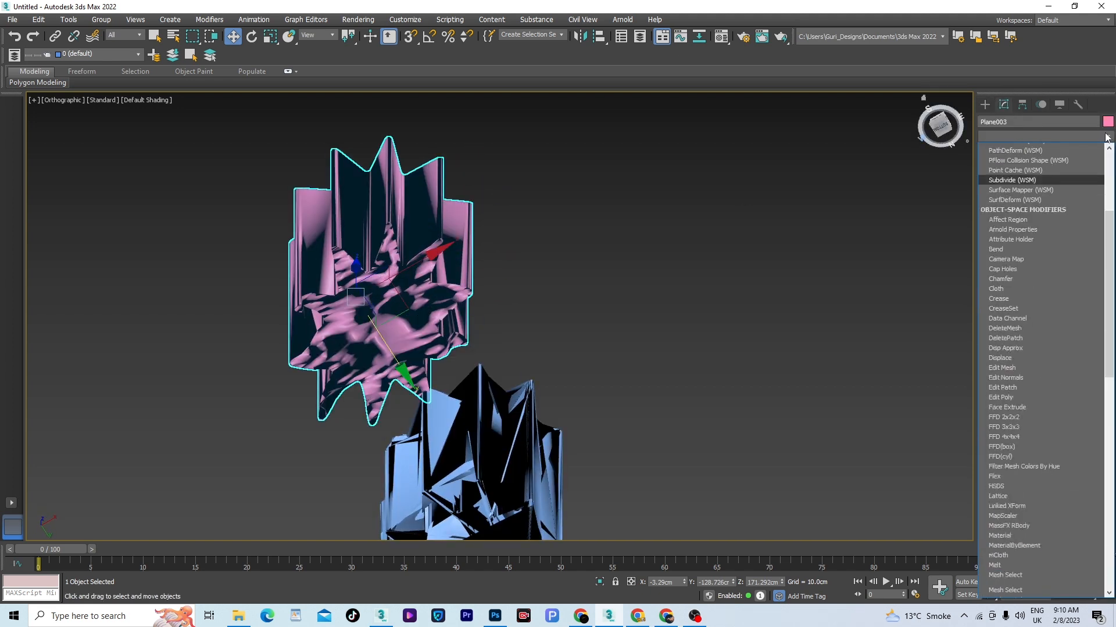
key("m")
left_click(1016, 287)
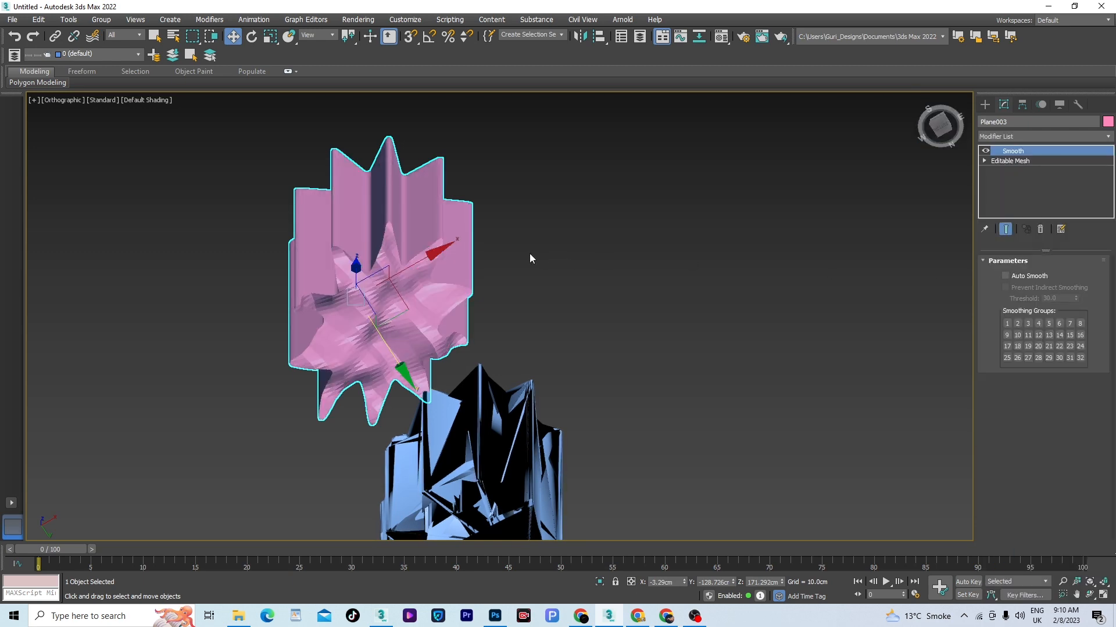
middle_click_drag(523, 309, 600, 296, "alt")
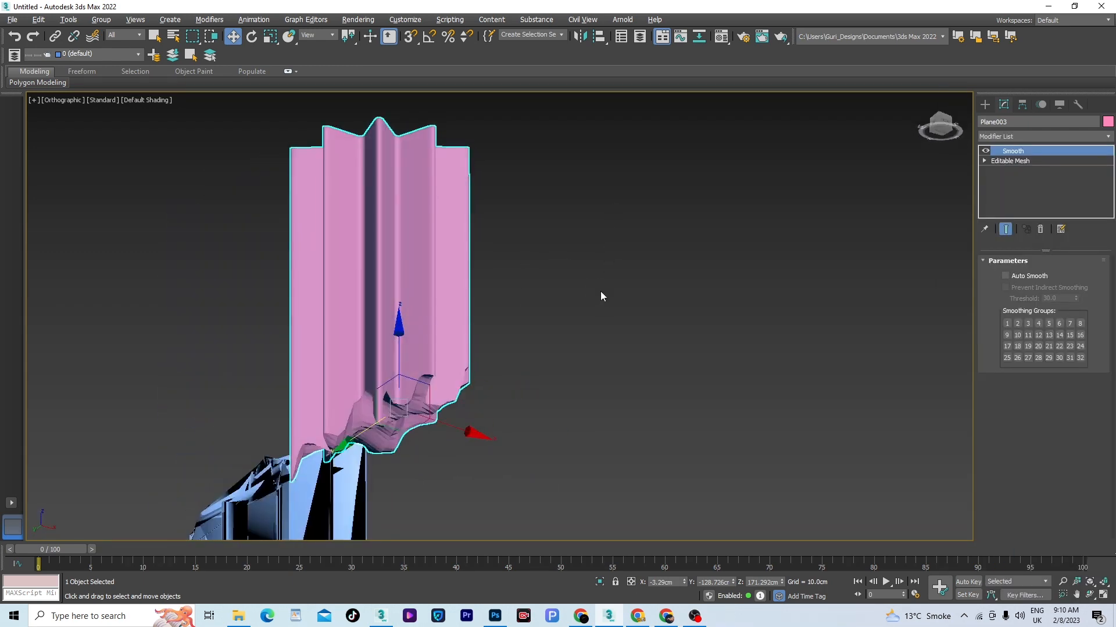
- Apply a Smooth modifier to the blue lower piece and deselect it
scroll(600, 297, "down", 4)
scroll(479, 361, "up", 3)
left_click(476, 365)
left_click(1105, 137)
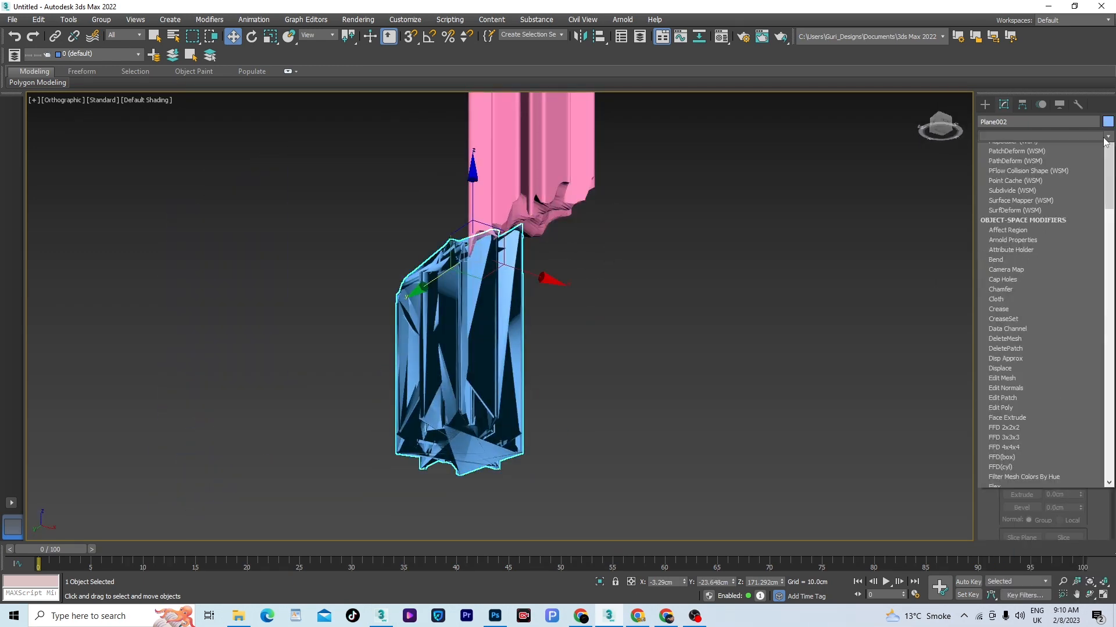
scroll(1058, 243, "down", 5)
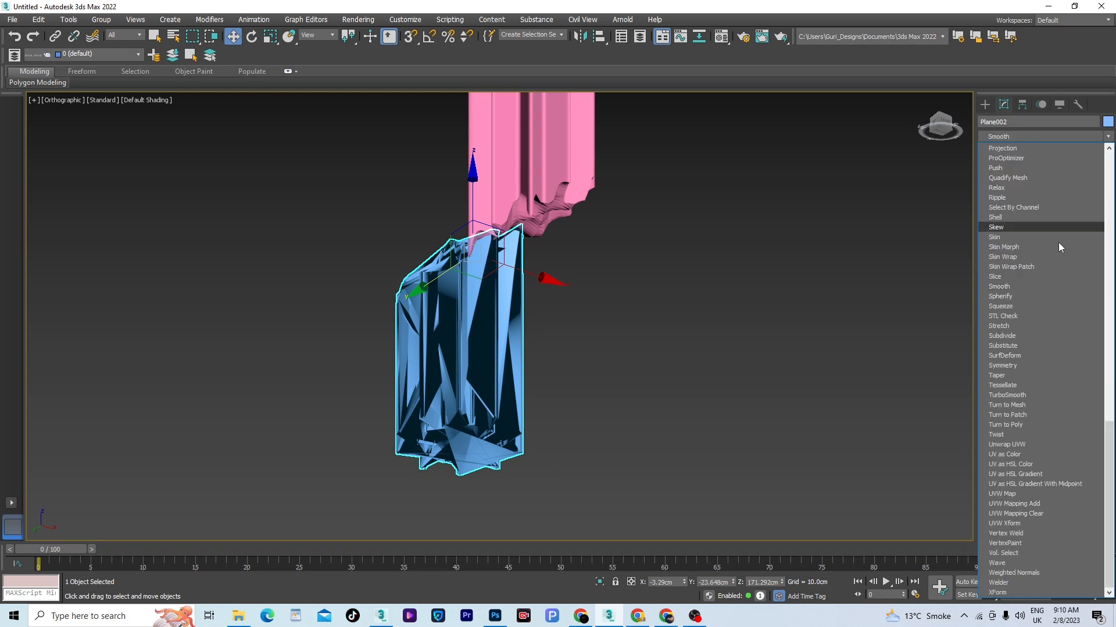
left_click(1023, 287)
middle_click_drag(657, 234, 612, 173, "alt")
left_click(612, 173)
scroll(377, 155, "up", 5)
scroll(573, 306, "down", 3)
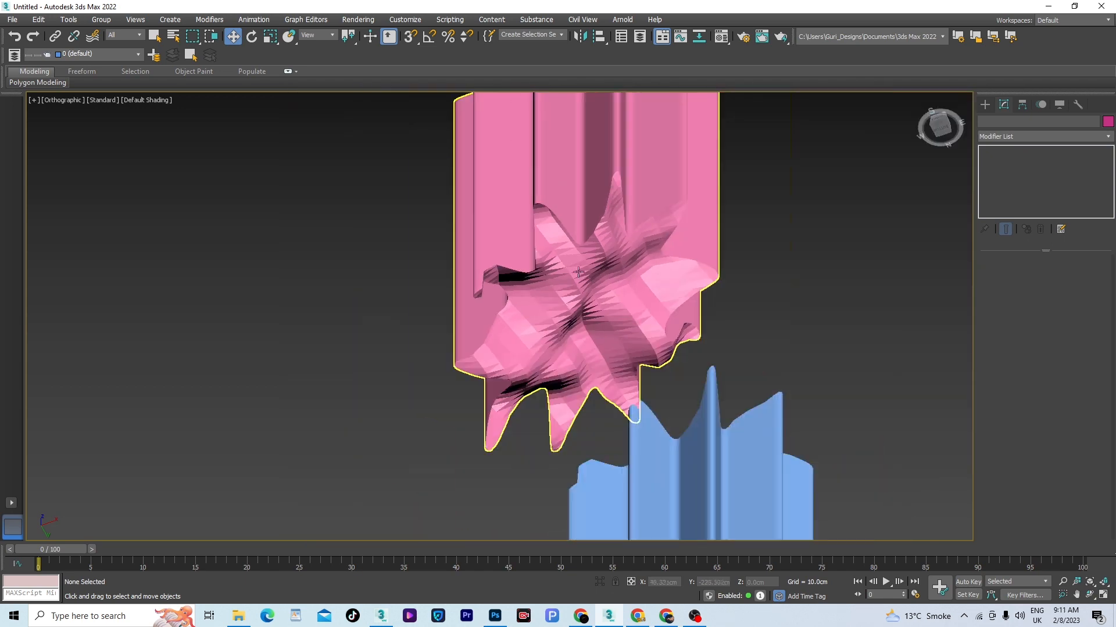
- Enable Auto Smooth in the pink upper piece's Smooth modifier and inspect the cut faces of both pieces
left_click(588, 272)
left_click(1005, 276)
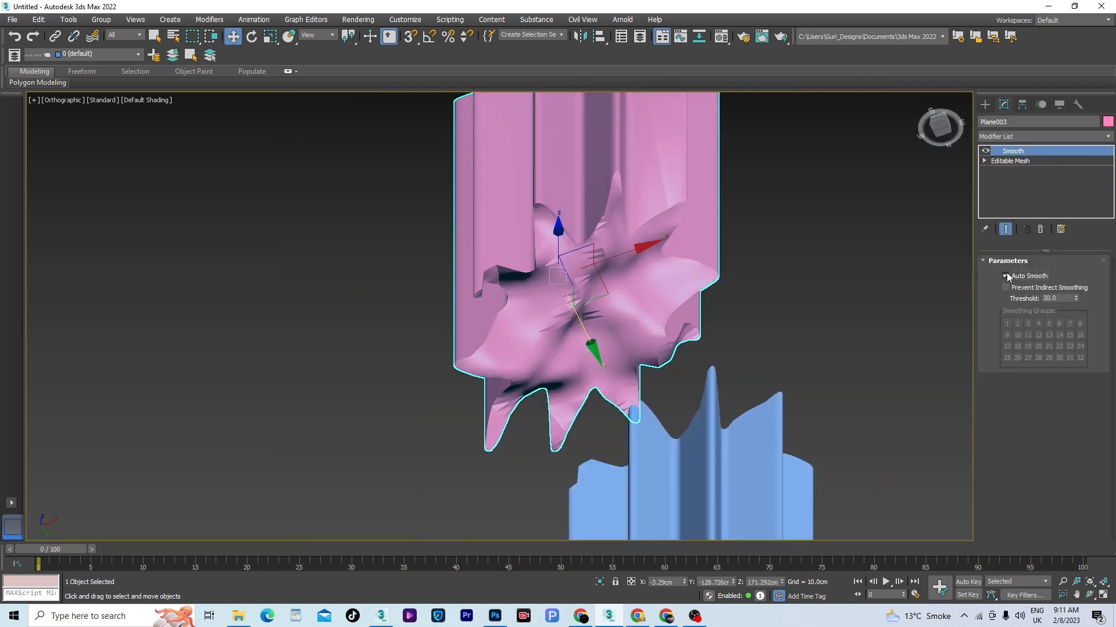
scroll(596, 273, "down", 5)
middle_click_drag(596, 274, 518, 234, "alt")
scroll(517, 234, "up", 5)
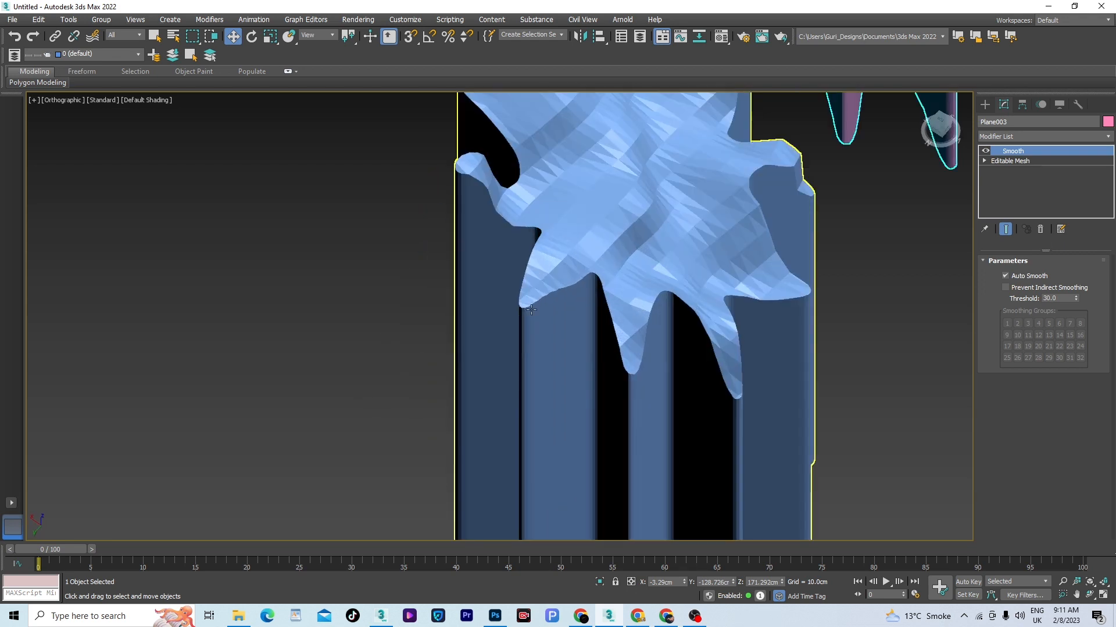
scroll(395, 328, "down", 3)
middle_click_drag(651, 292, 629, 335)
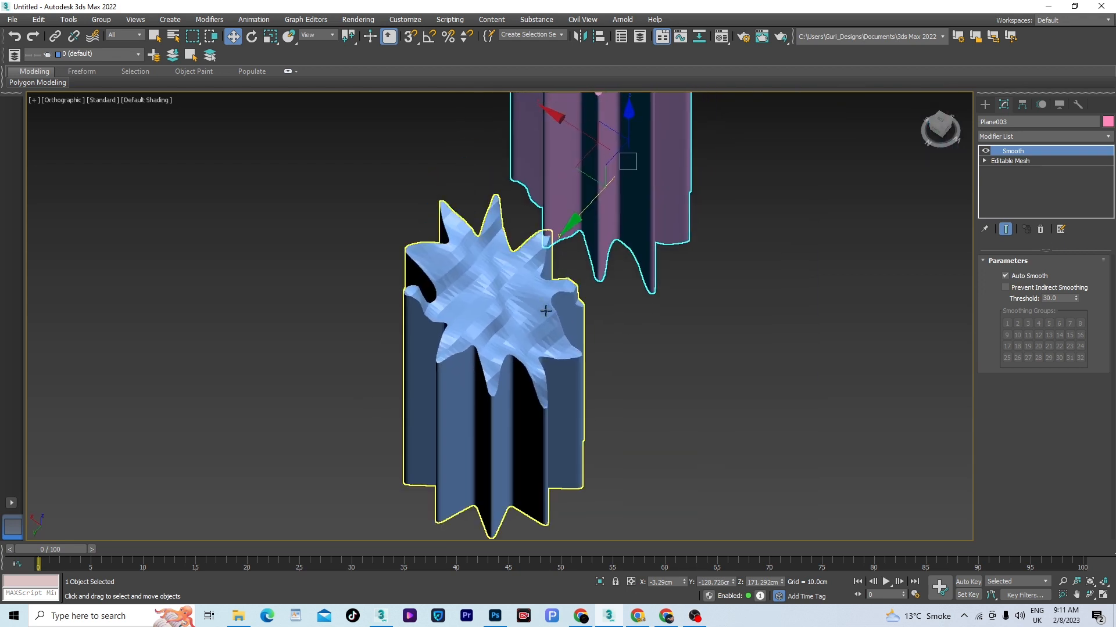
middle_click_drag(564, 286, 707, 318, "alt")
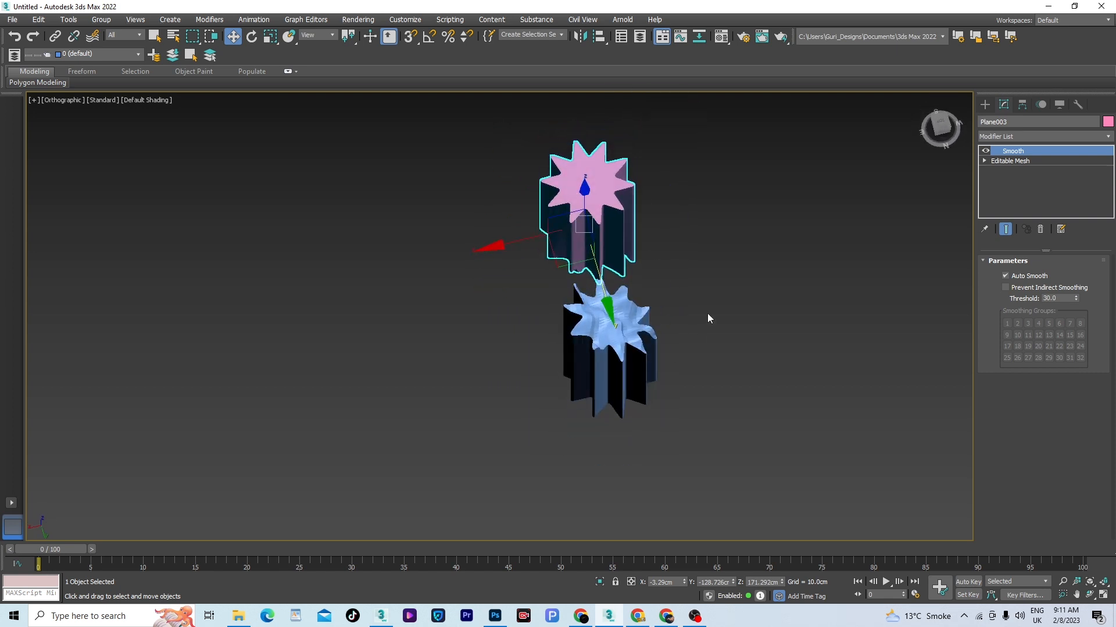
left_click(985, 102)
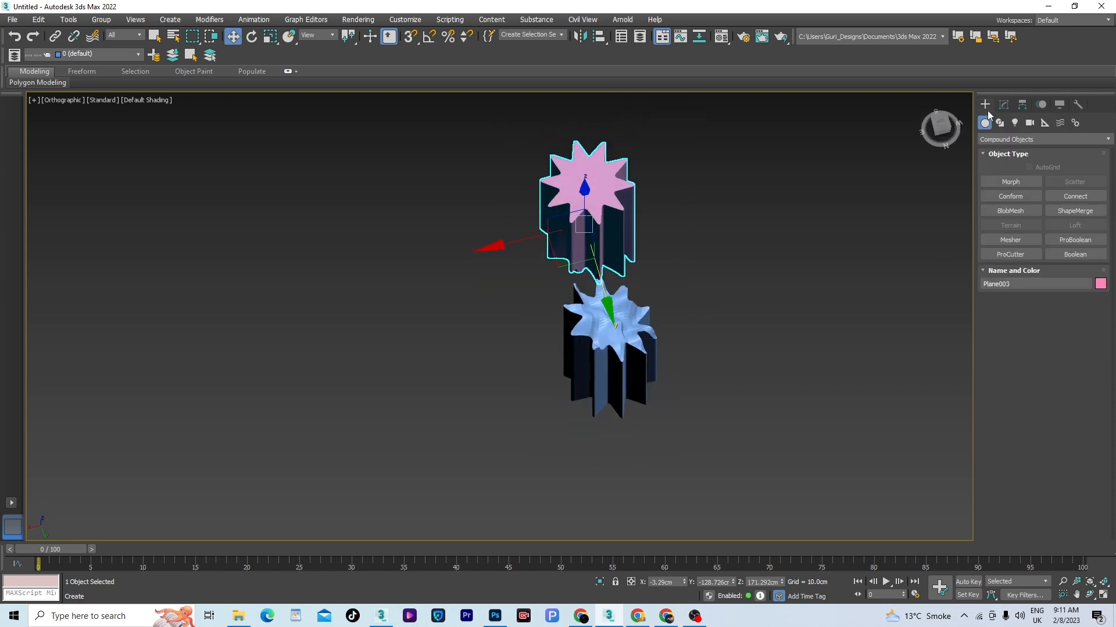